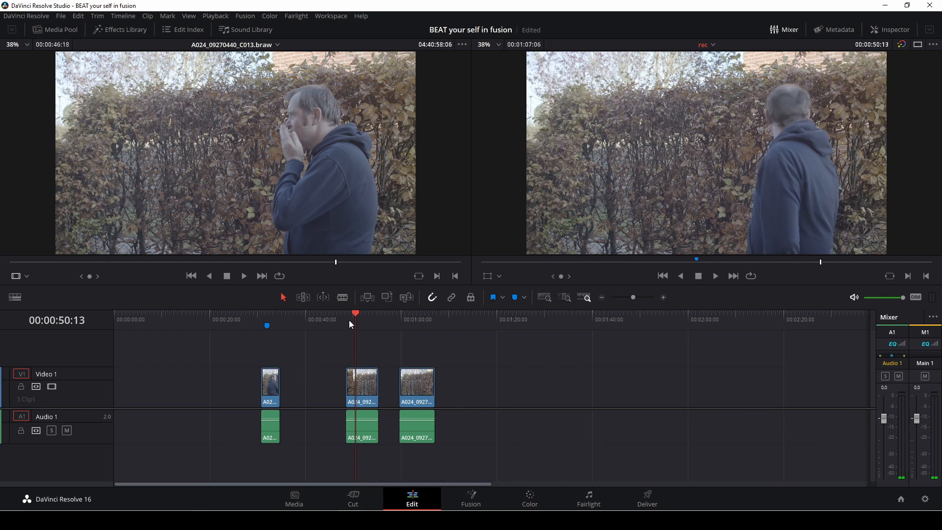
Step: Move the middle clip onto Video 2 above the first clip, preview it, and align its start with the first clip
key("Right")
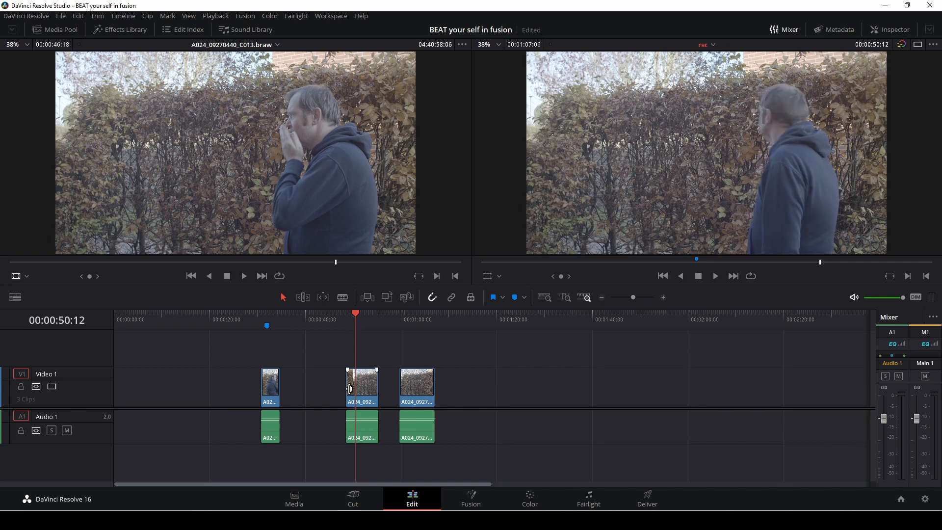
left_click_drag(355, 388, 273, 359)
left_click(262, 312)
key("space")
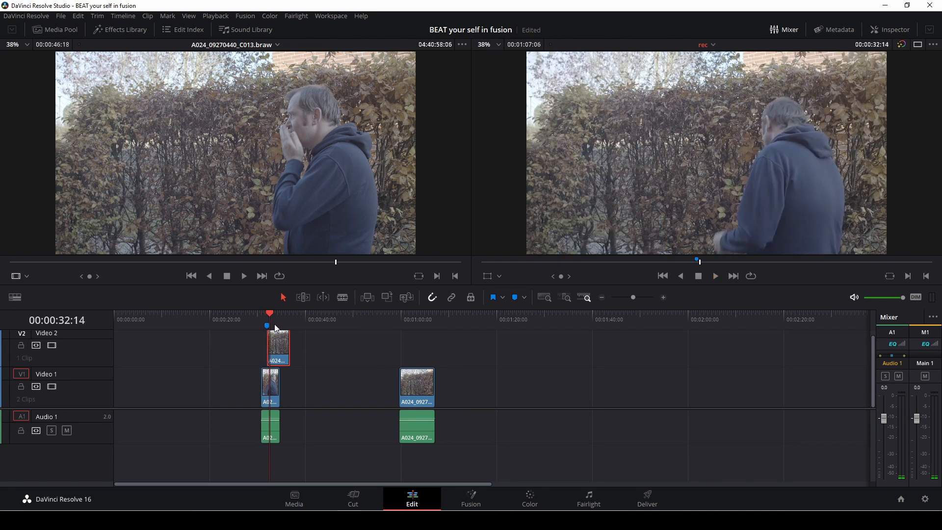
key("space")
mouse_move(266, 314)
left_mouse_down()
mouse_move(260, 345)
mouse_move(280, 354)
left_mouse_up()
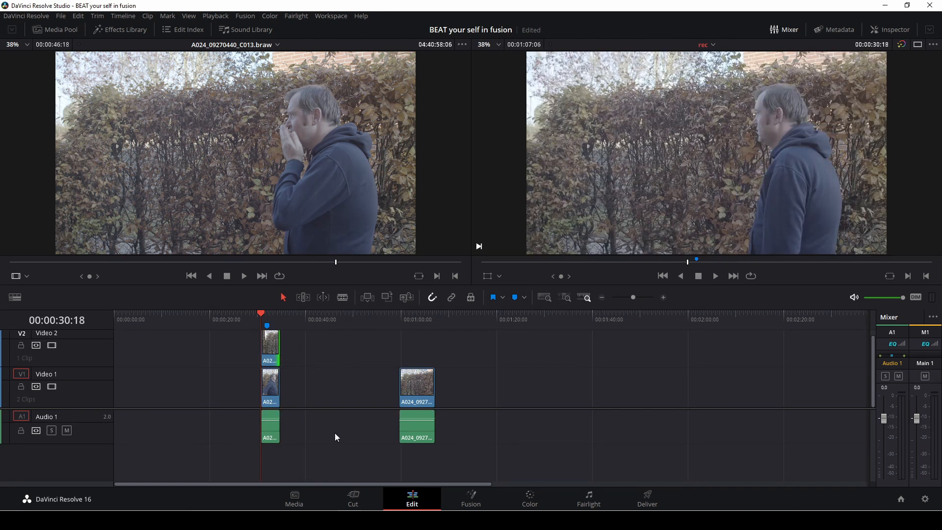
Step: Delete the audio beneath the first clip
left_click(293, 434)
key("BackSpace")
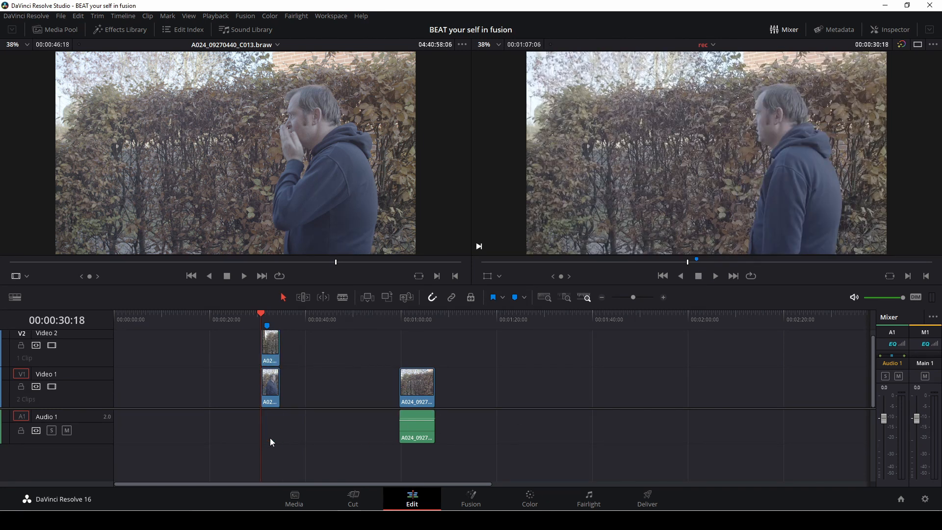
Step: Move the first clip up to Video 3 and the last clip onto Video 1 beneath the stack
left_click_drag(305, 403, 274, 334)
scroll(303, 367, "down", 2)
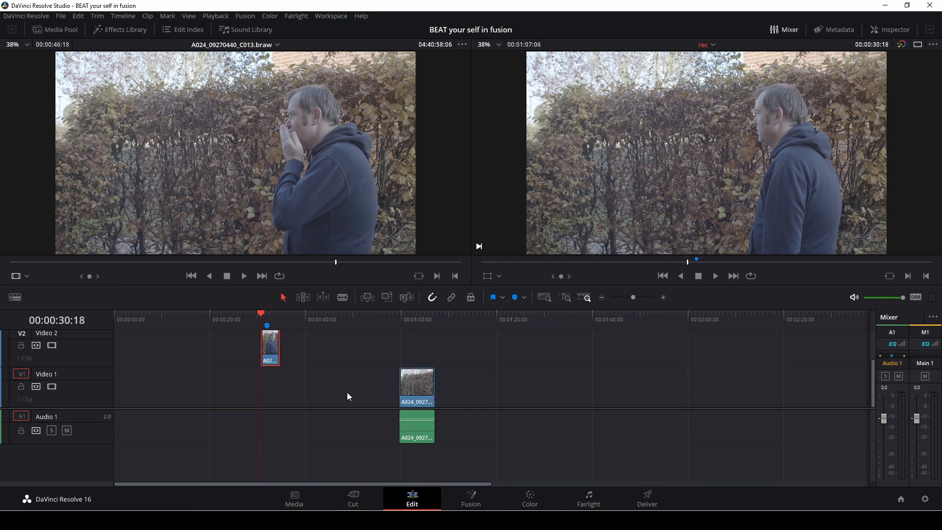
left_click(422, 400)
left_click_drag(422, 400, 275, 388)
Step: Delete the last clip's remaining audio
left_click(425, 426)
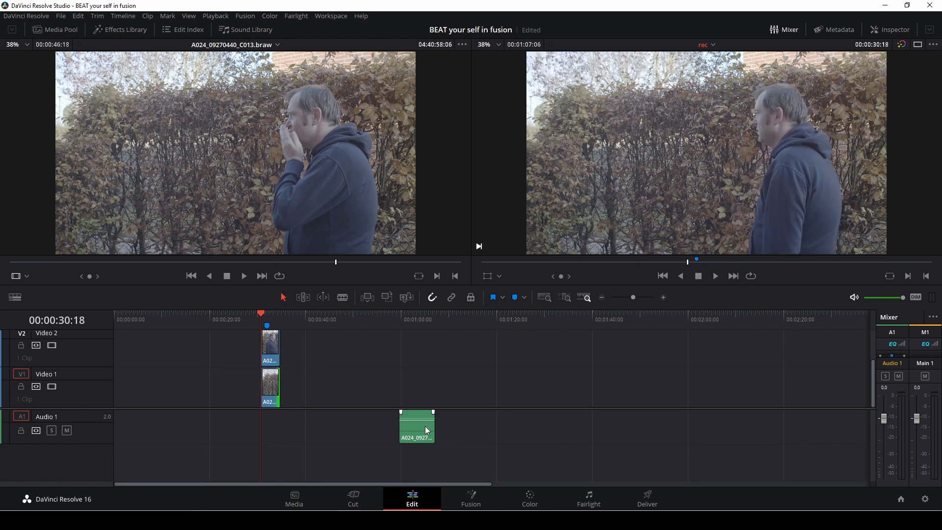
key("Delete")
scroll(287, 379, "up", 2)
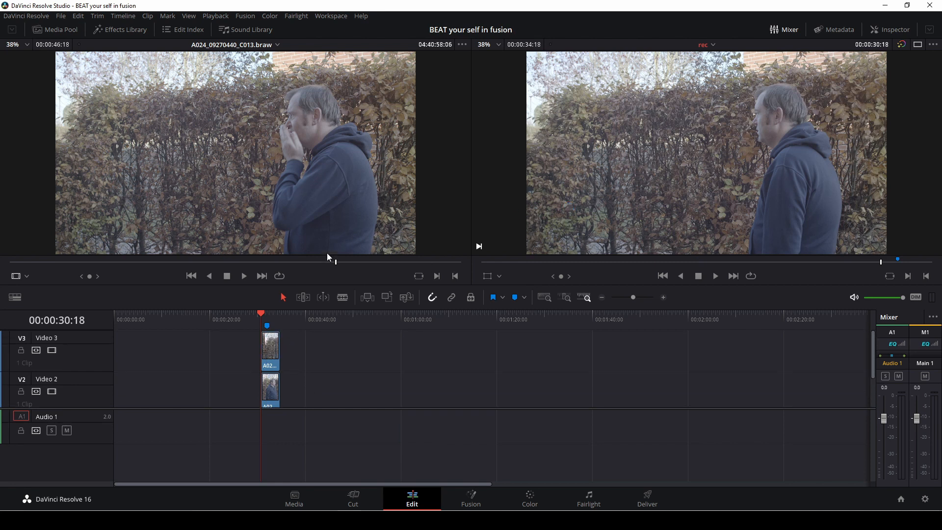
Step: Disable and re-enable each stacked clip in turn to preview the individual layers
left_click(269, 361)
key("d")
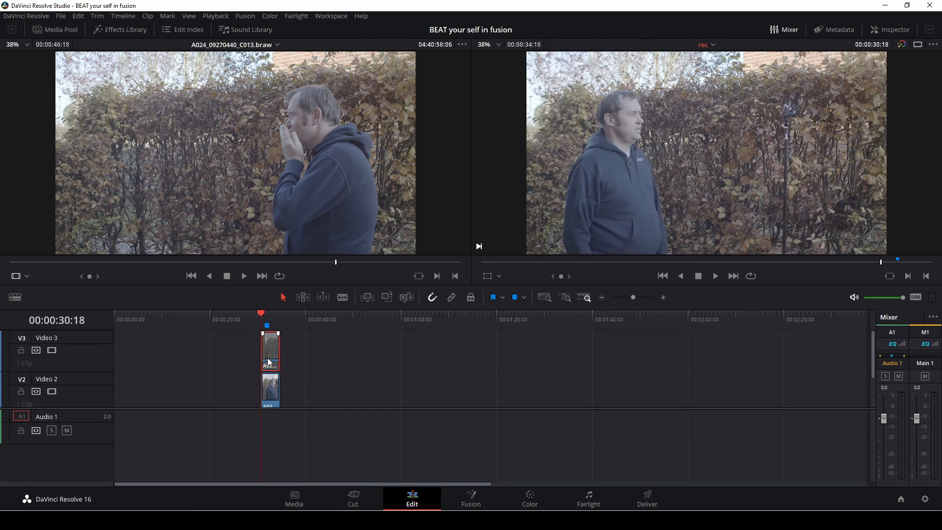
left_click(273, 398)
scroll(349, 380, "down", 2)
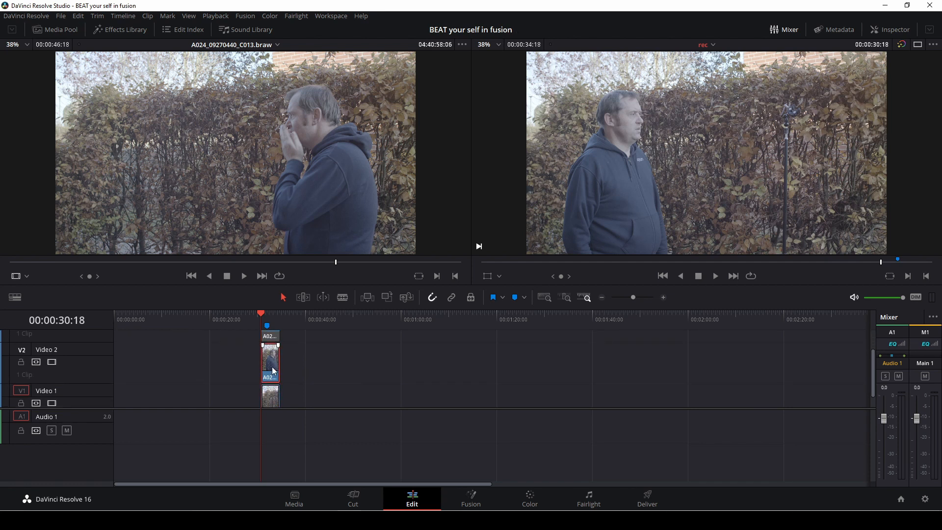
key("d")
scroll(295, 375, "down", 1)
scroll(275, 371, "up", 1)
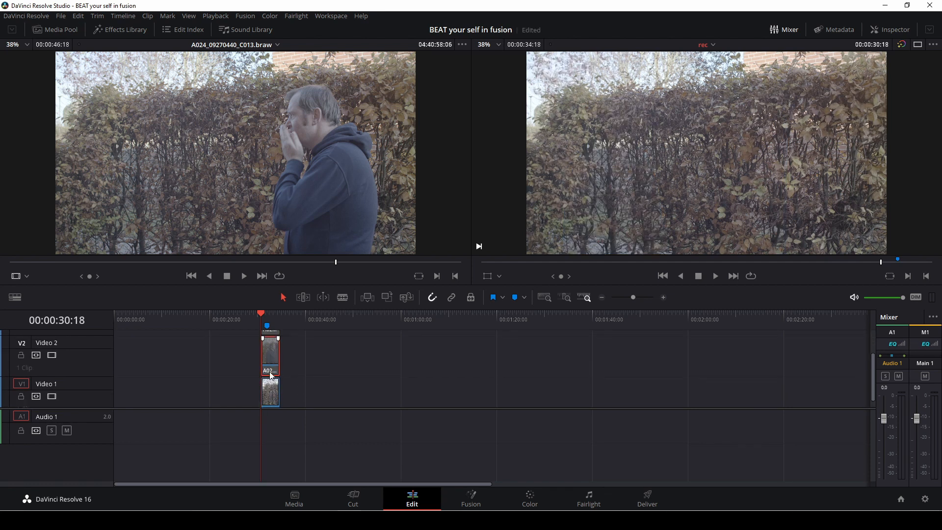
key("d")
scroll(274, 366, "up", 1)
left_click(275, 363)
key("d")
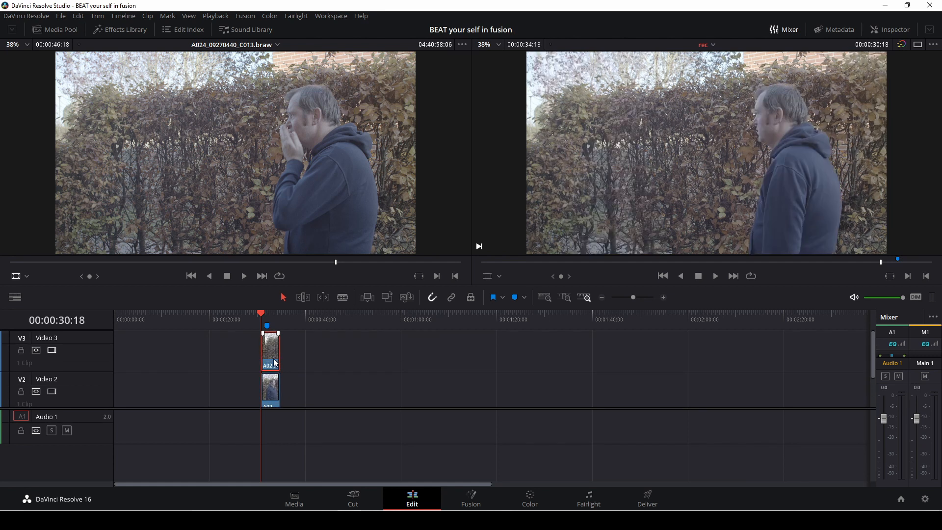
Step: Select all three stacked clips and combine them into a new Fusion clip
left_click_drag(314, 353, 249, 416)
right_click(274, 385)
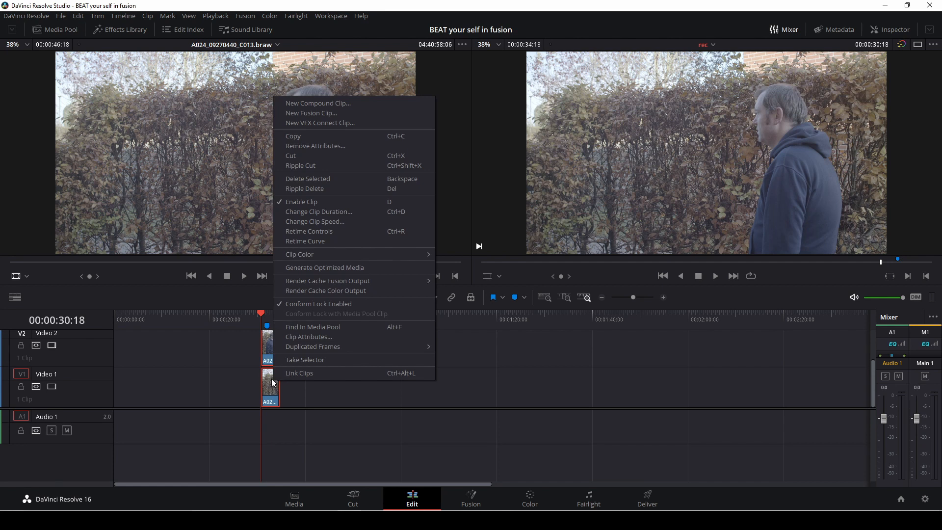
left_click(305, 114)
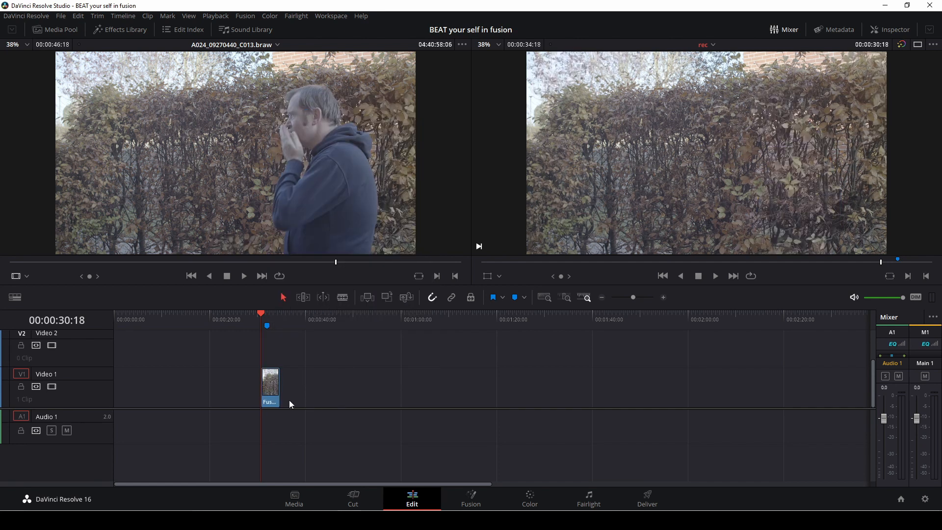
Step: Open the Fusion clip on the Fusion page and hide the media pool
left_click(266, 389)
left_click(474, 498)
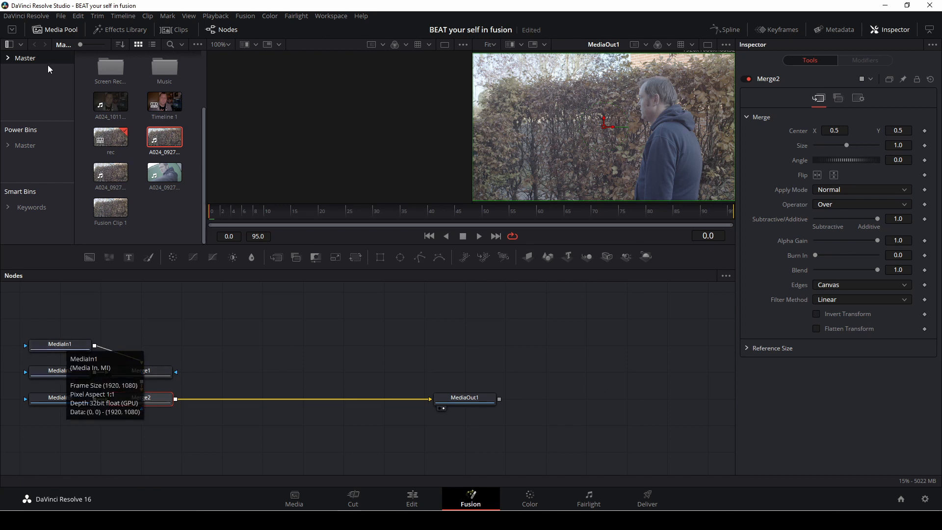
left_click(64, 31)
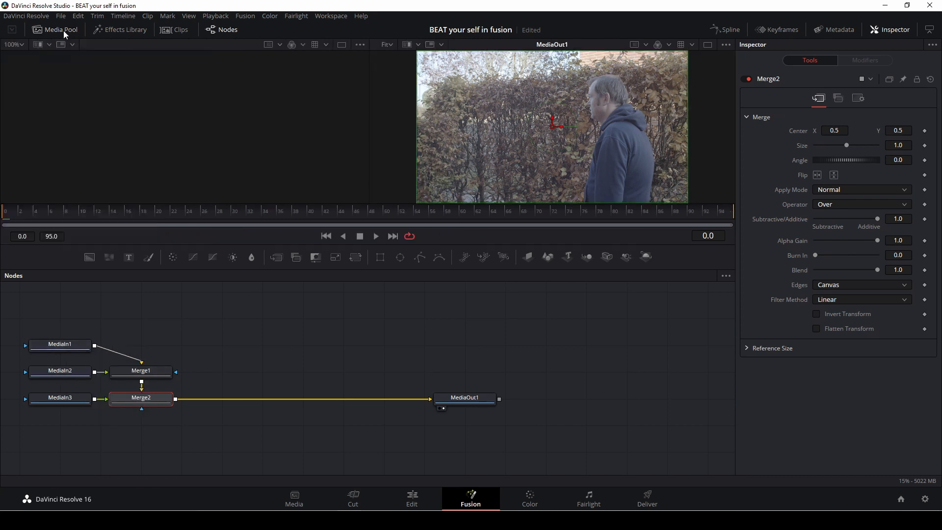
Step: Show MediaIn1 and MediaIn2 in the left viewer to identify each input clip
left_click(61, 345)
key("1")
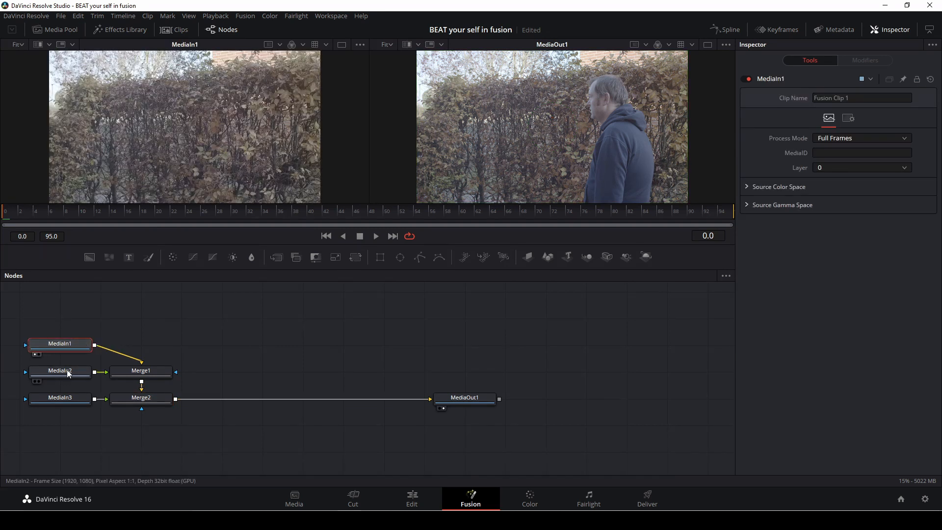
mouse_move(61, 367)
left_click(69, 373)
key("1")
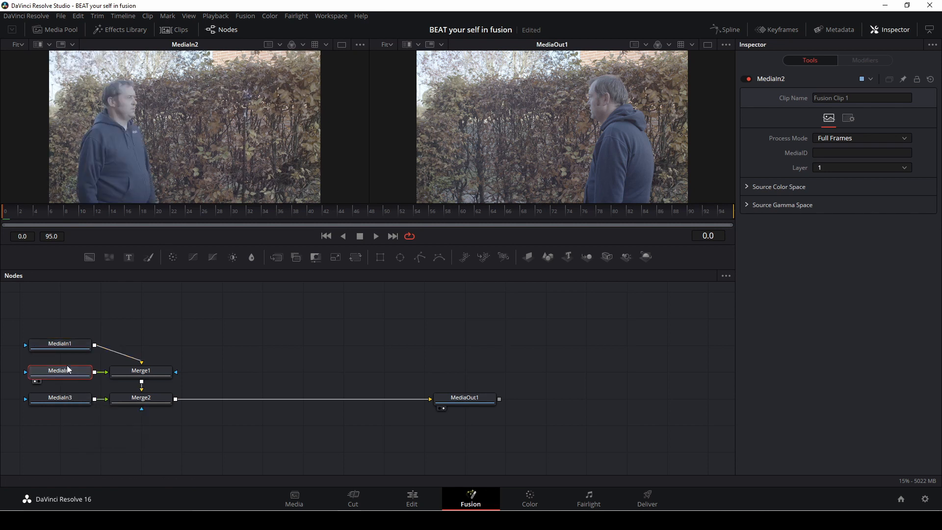
Step: Rename the MediaIn1 node to cleanplate
left_click(61, 346)
mouse_move(61, 348)
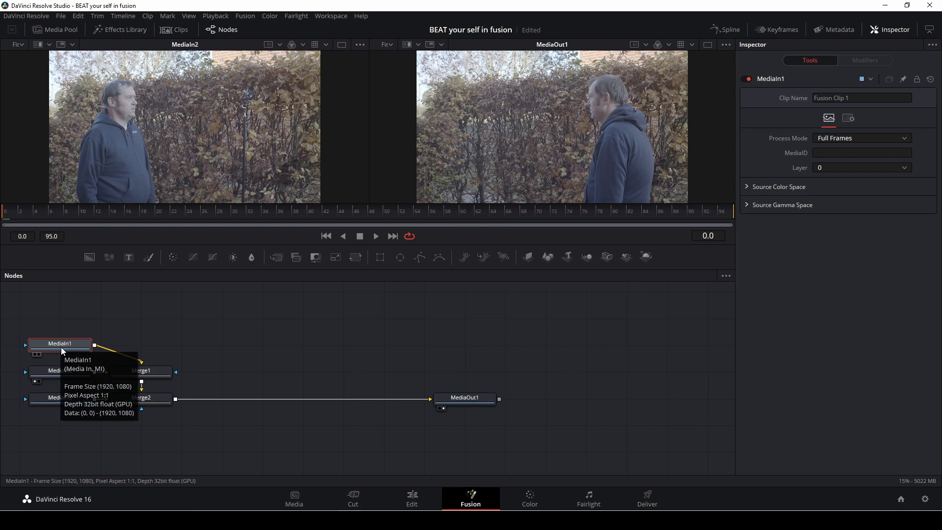
key("F2")
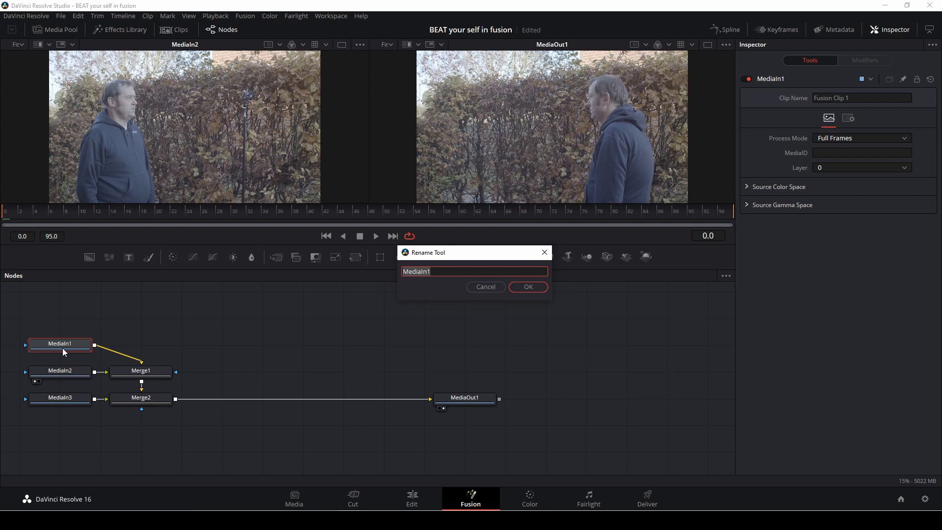
key("BackSpace")
type("clean plate")
left_click(530, 287)
Step: Rename the MediaIn2 node to beat
left_click(69, 374)
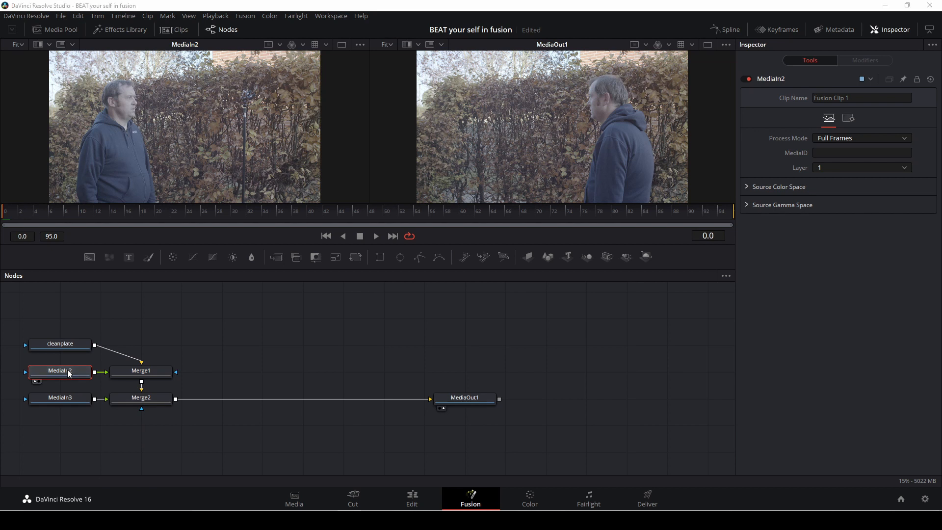
key("F2")
key("BackSpace")
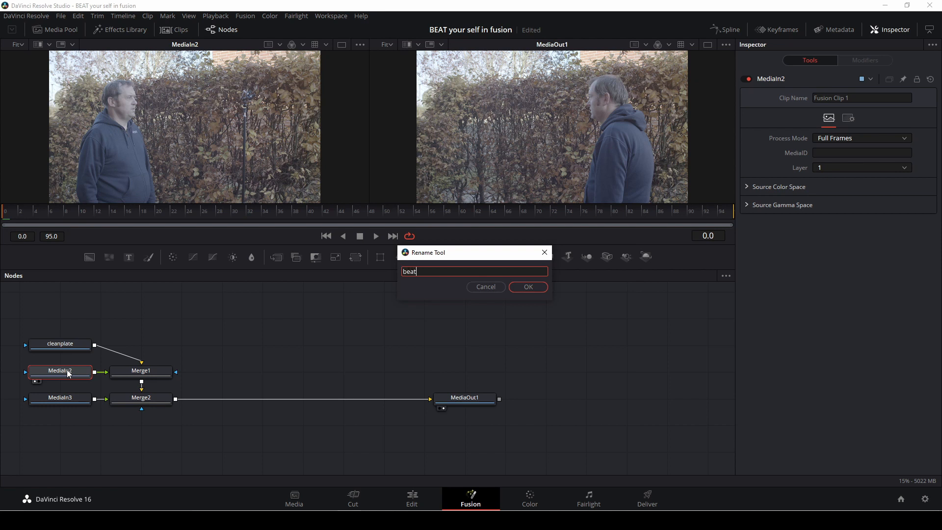
left_click(529, 286)
Step: View MediaIn3 in the left viewer and rename it to hit
left_click(65, 398)
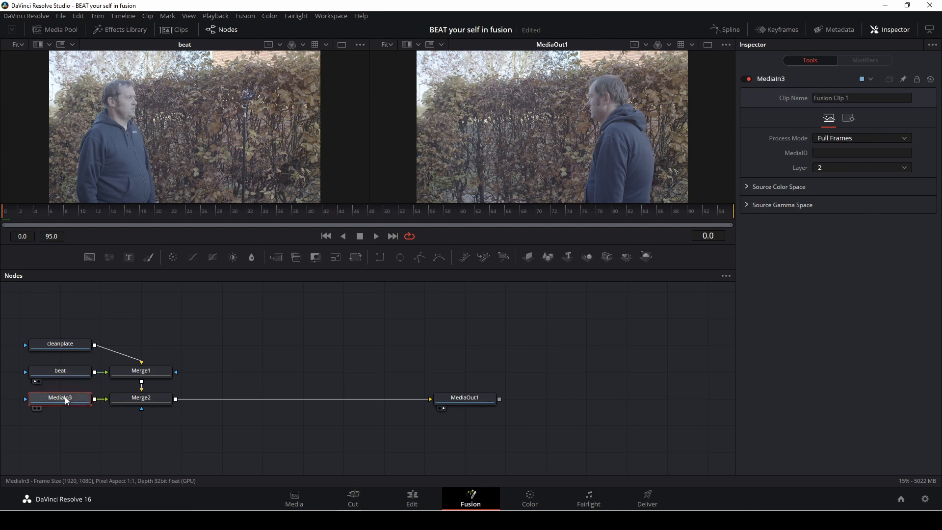
key("1")
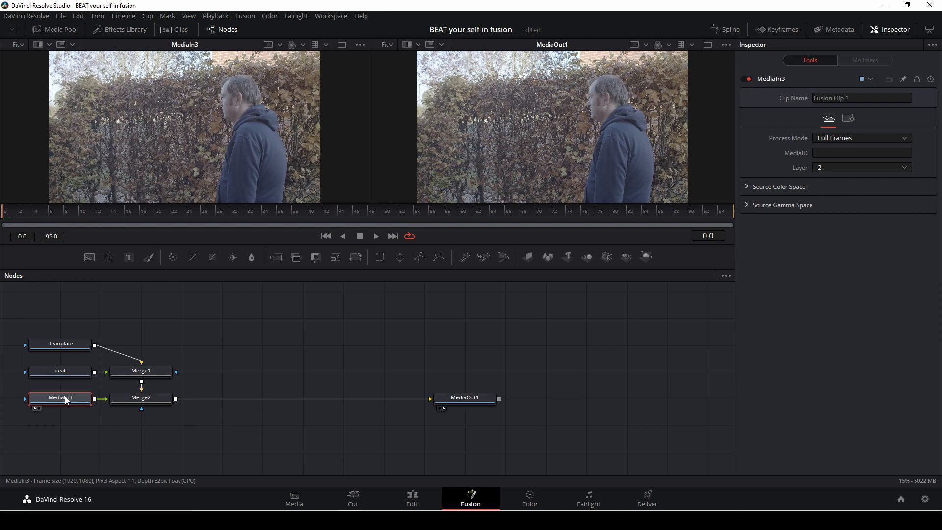
key("F2")
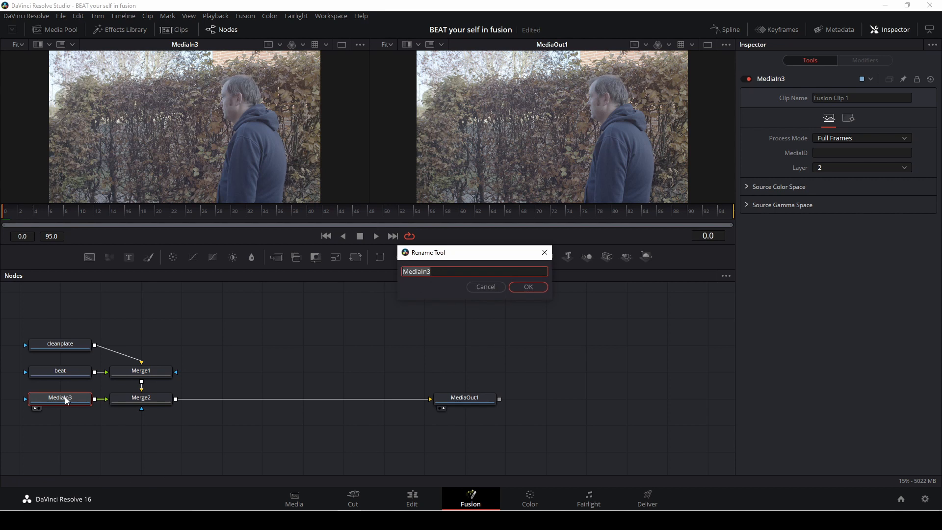
key("BackSpace")
left_click(527, 287)
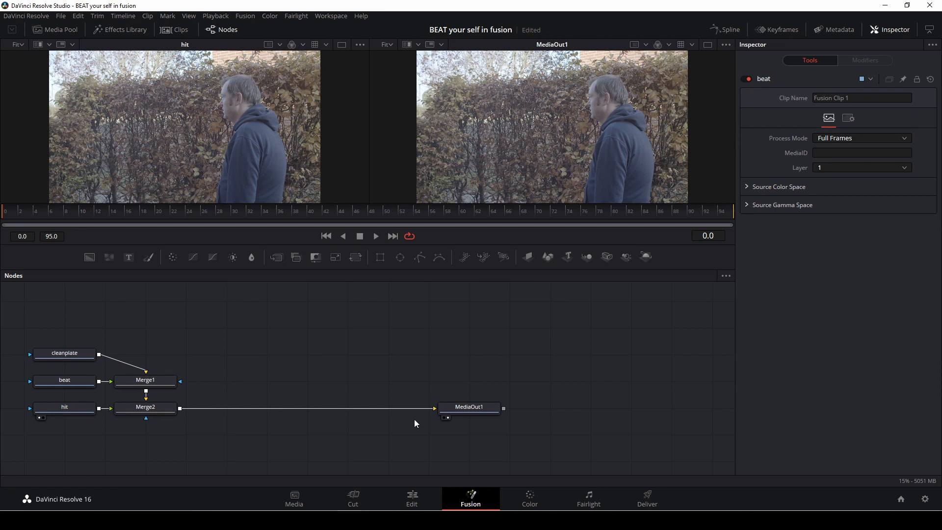
Step: Select and delete both Merge nodes
left_click_drag(414, 406, 180, 434)
left_click_drag(221, 357, 163, 428)
key("Delete")
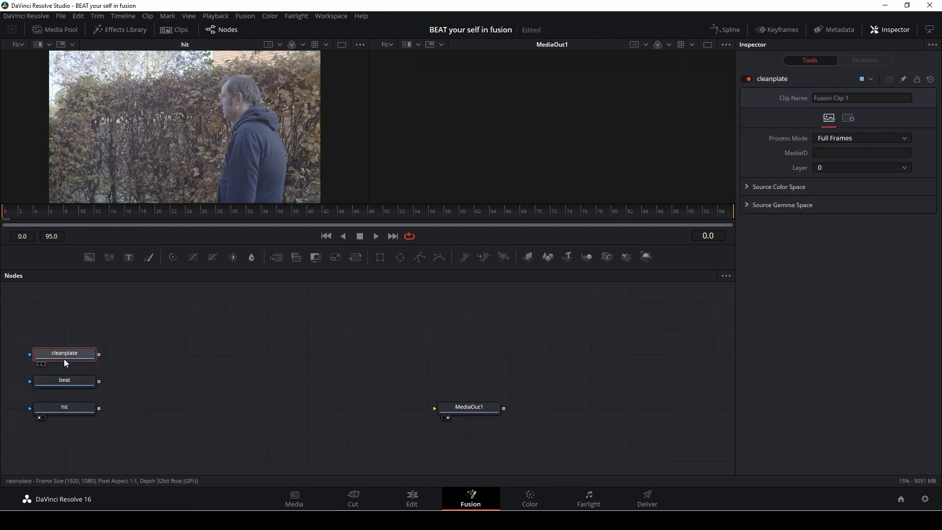
Step: Rearrange the input nodes and connect cleanplate directly to MediaOut1
left_click_drag(64, 359, 104, 448)
left_click_drag(133, 369, 205, 337)
left_click_drag(104, 452, 450, 413)
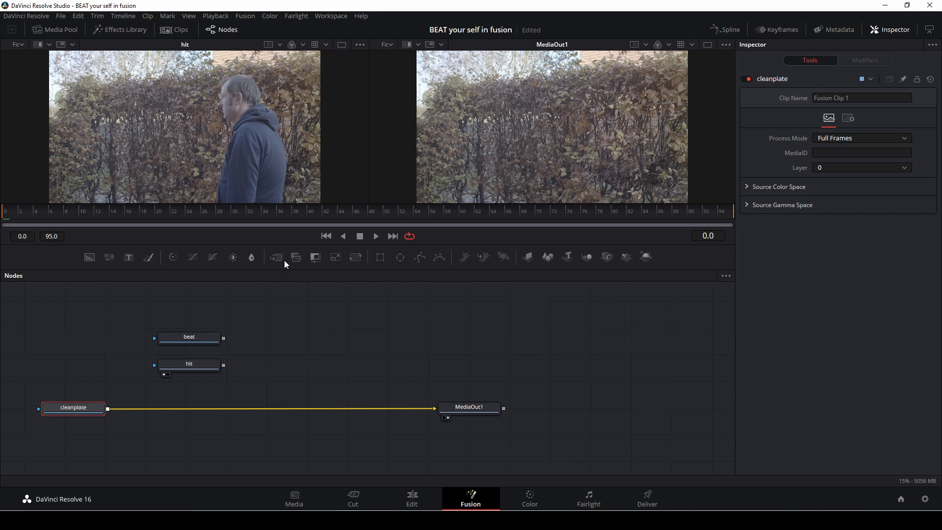
Step: Insert a Merge node between cleanplate and MediaOut1 and connect beat to its foreground input
left_click_drag(274, 257, 225, 408)
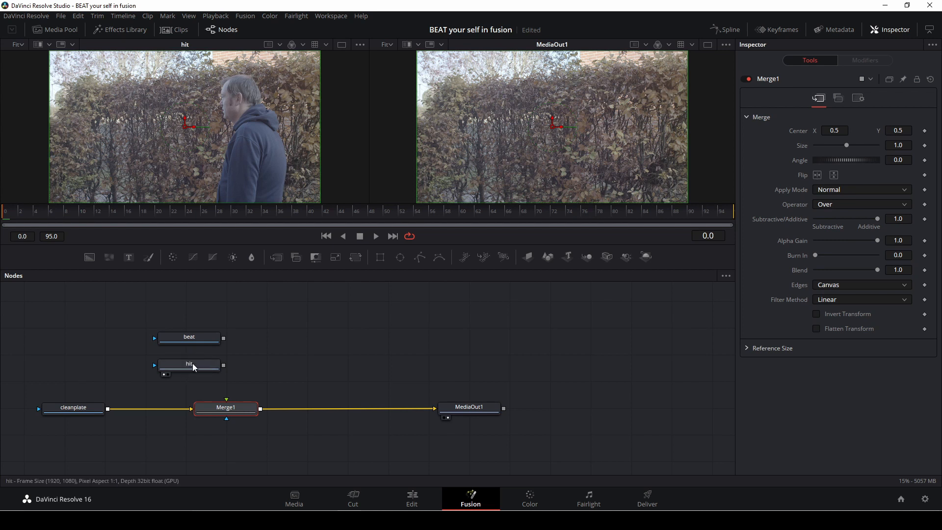
left_click_drag(194, 366, 350, 343)
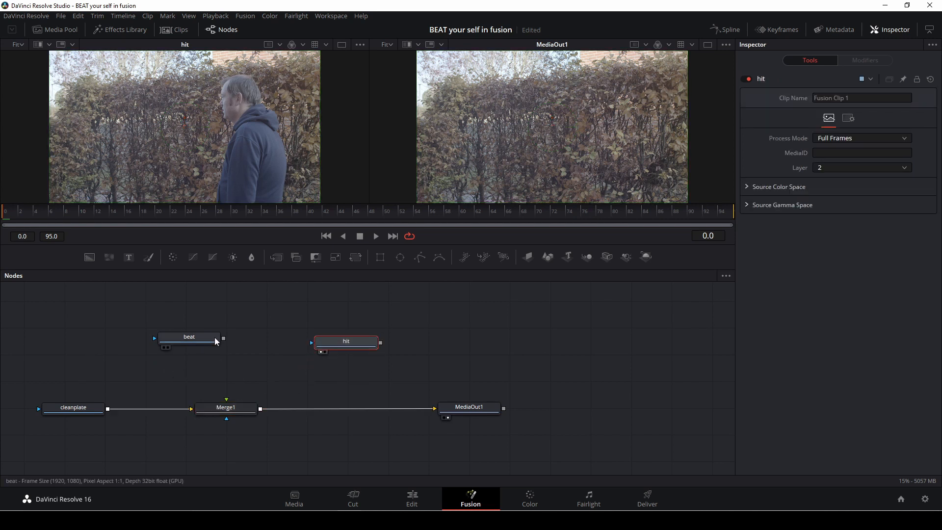
left_click_drag(223, 339, 232, 408)
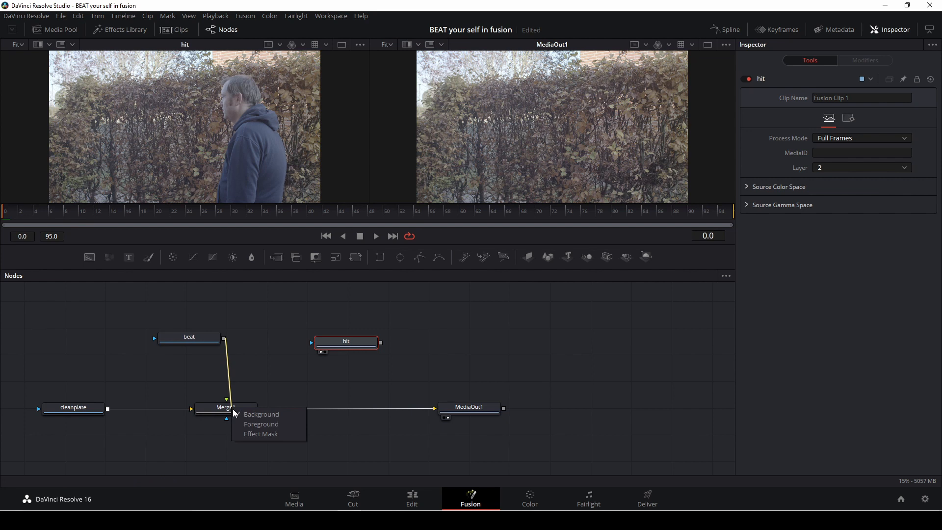
left_click(260, 424)
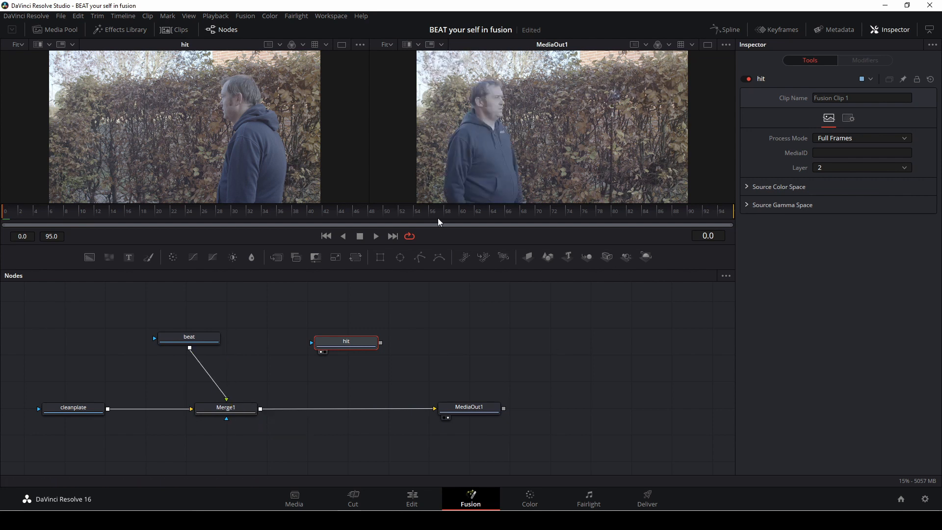
Step: Reposition the hit and beat nodes and add a Polygon node to the flow
left_click_drag(351, 344, 393, 328)
left_click_drag(212, 345, 252, 342)
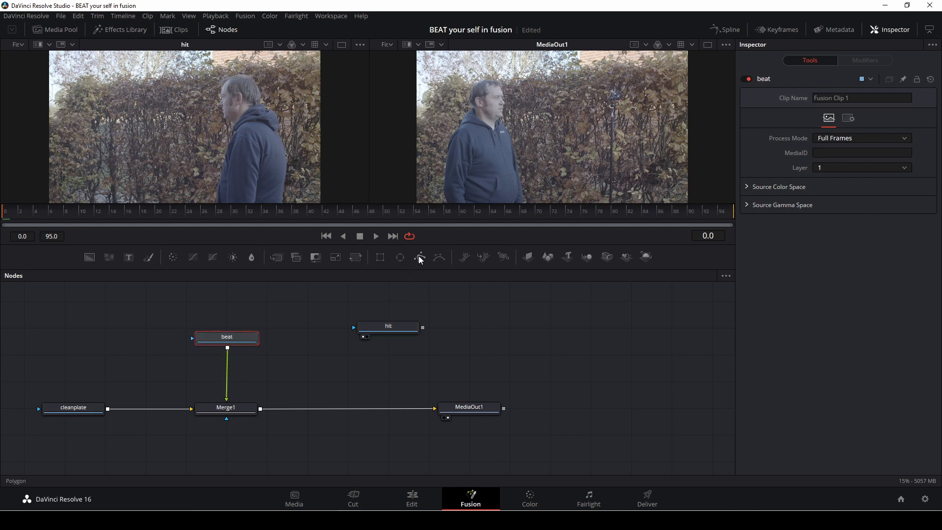
left_click_drag(419, 255, 167, 347)
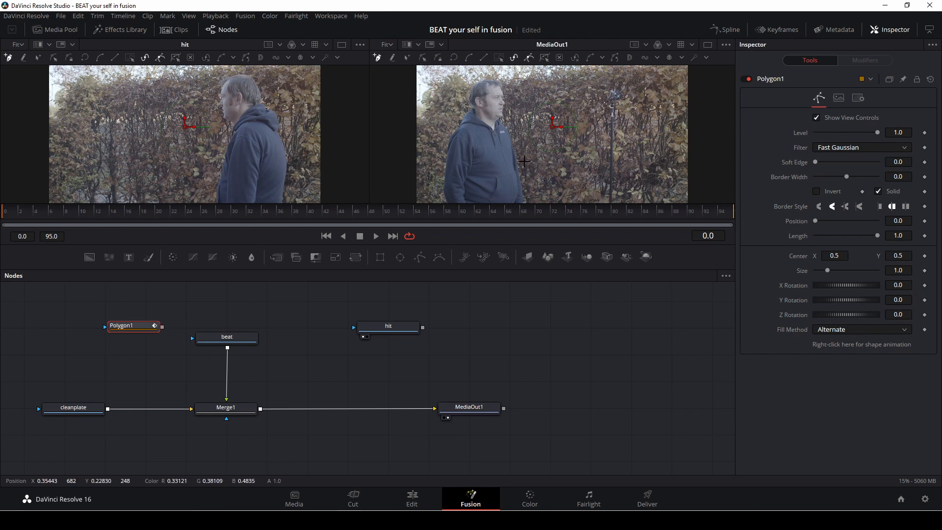
Step: Save the composition and draw a polygon mask over the left part of the frame, extending past its top, left and bottom edges
key("ctrl+s")
left_click_drag(596, 201, 595, 201)
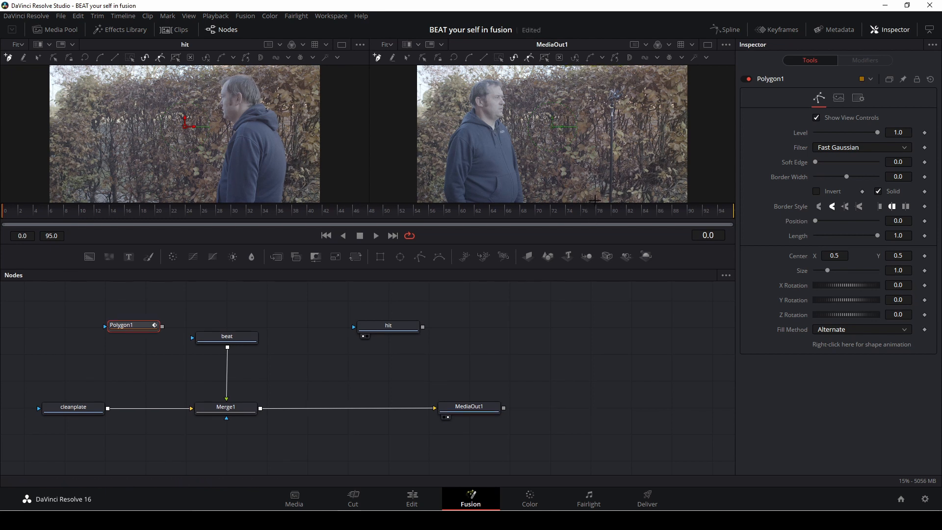
left_click(599, 170)
scroll(594, 186, "down", 3)
left_click(603, 165)
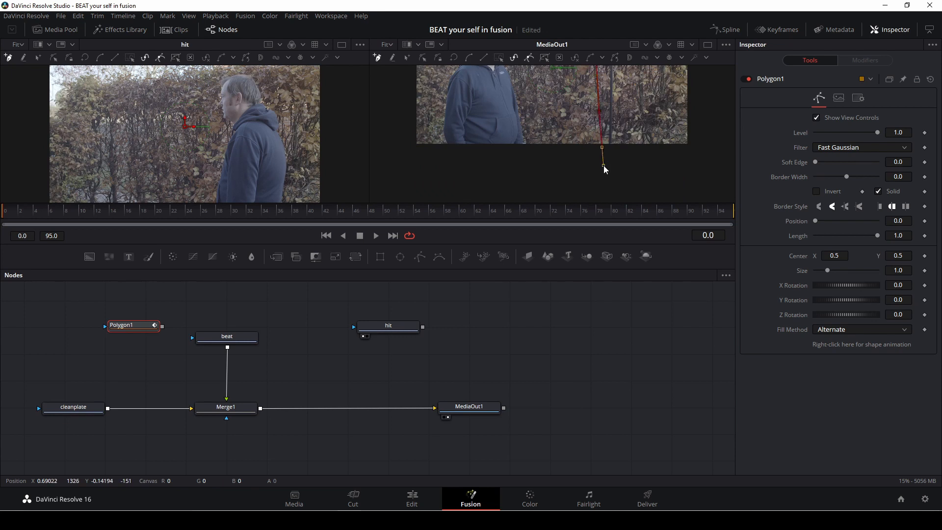
left_click(412, 165)
scroll(412, 164, "up", 2)
left_click(407, 133)
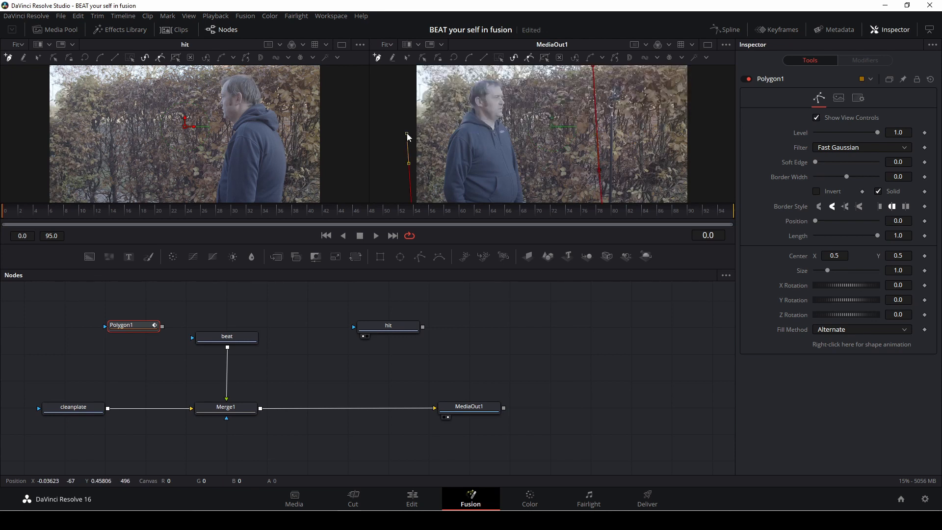
scroll(407, 131, "up", 2)
left_click(406, 104)
left_click(576, 96)
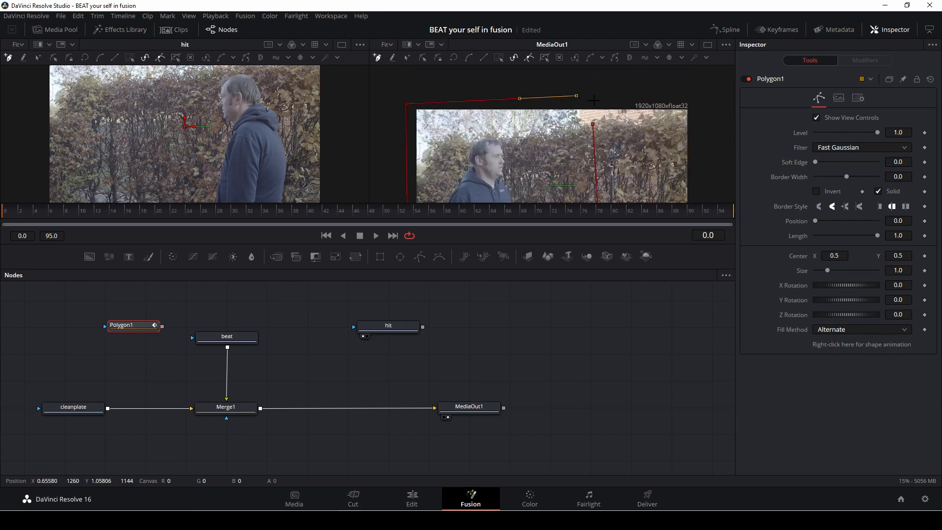
left_click(594, 100)
left_click(593, 125)
scroll(588, 141, "down", 2)
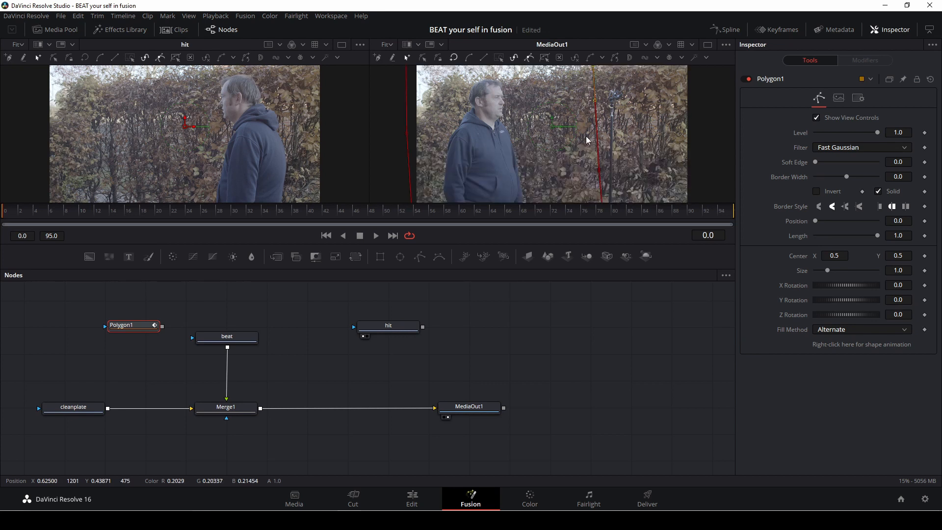
Step: Connect Polygon1 to the beat node as its mask
left_click_drag(162, 326, 194, 338)
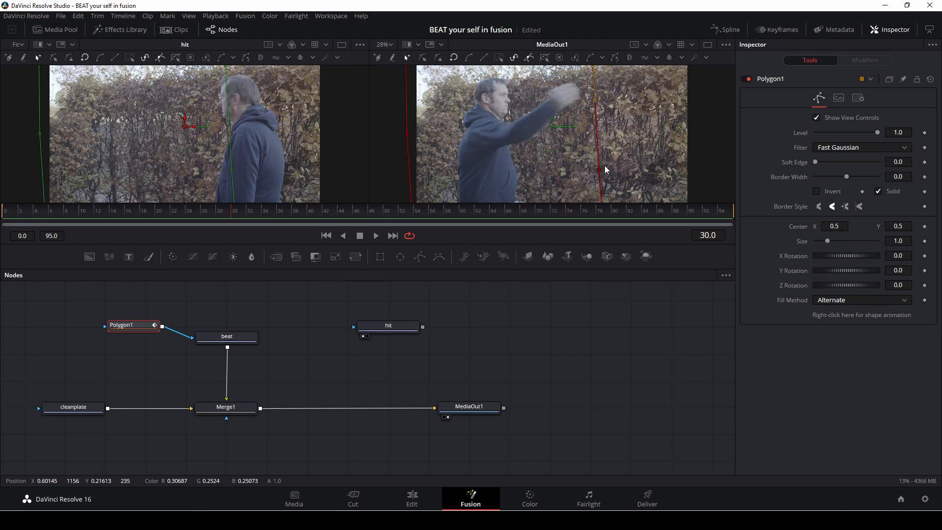
scroll(619, 158, "up", 2)
scroll(617, 165, "down", 1)
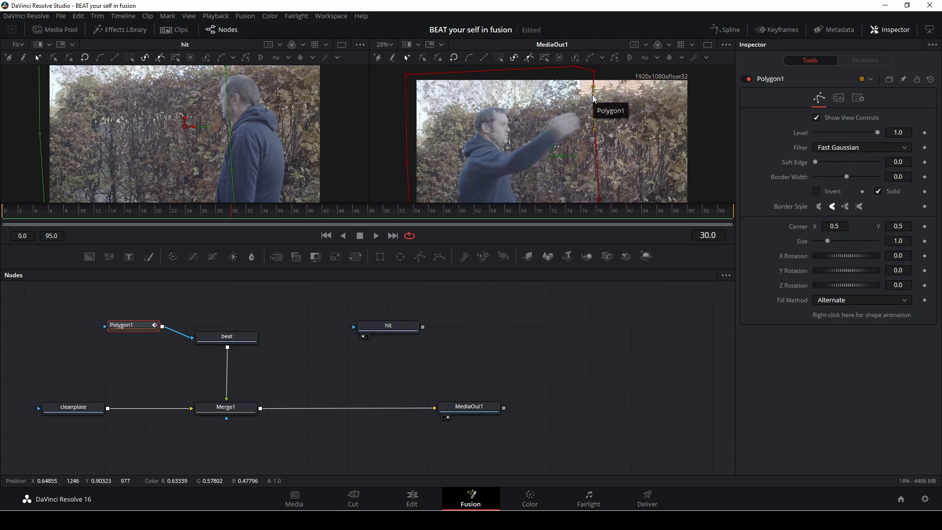
Step: At frame 31, reshape the polygon's right edge to wrap around the punching fist
key("Right")
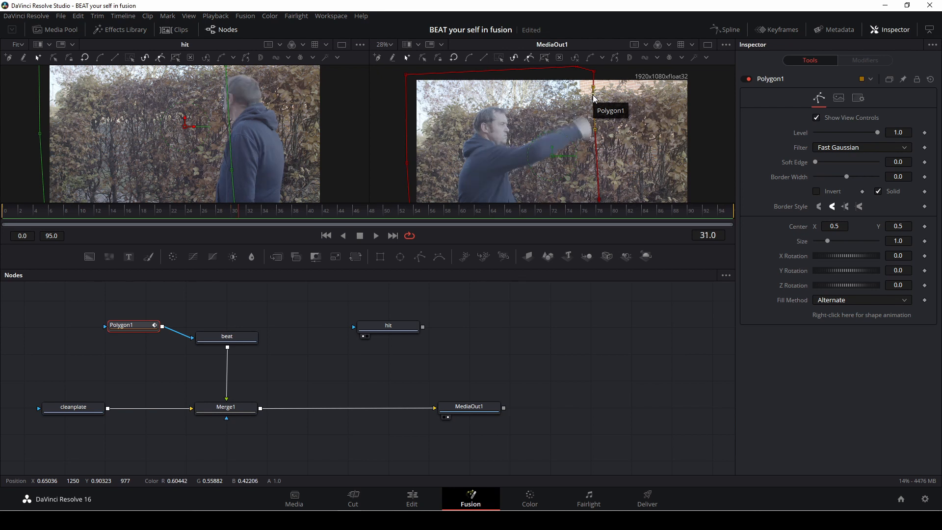
left_click_drag(593, 98, 590, 107)
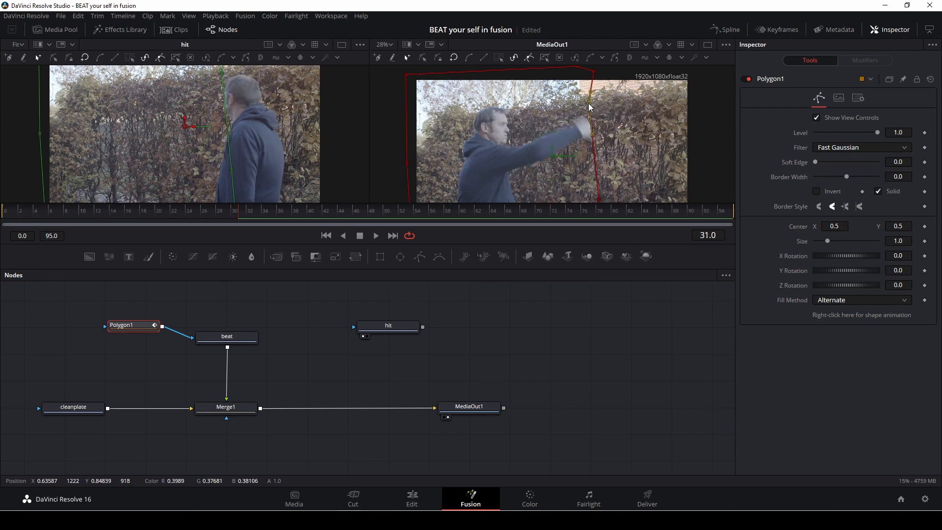
left_click(594, 139)
scroll(611, 176, "down", 2)
scroll(611, 176, "left", 1)
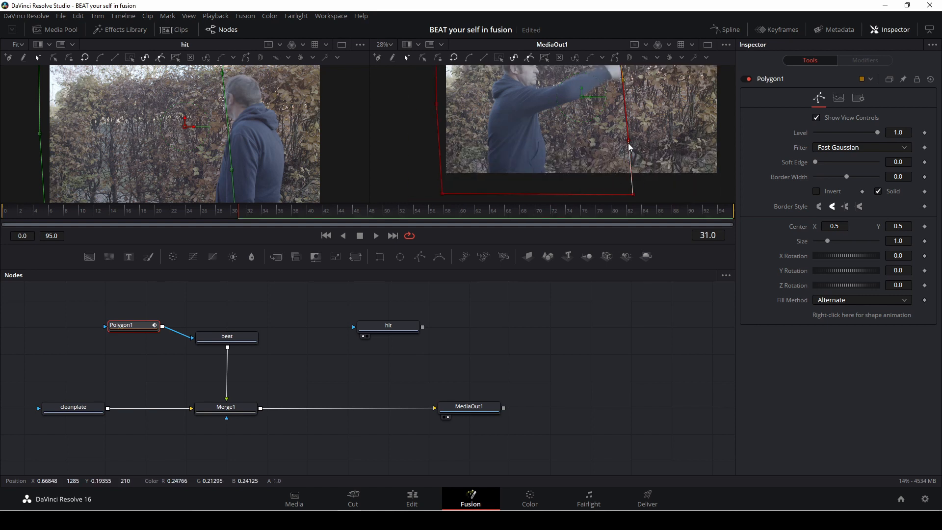
left_click_drag(628, 142, 625, 86)
left_click_drag(627, 122, 647, 99)
scroll(614, 111, "up", 2)
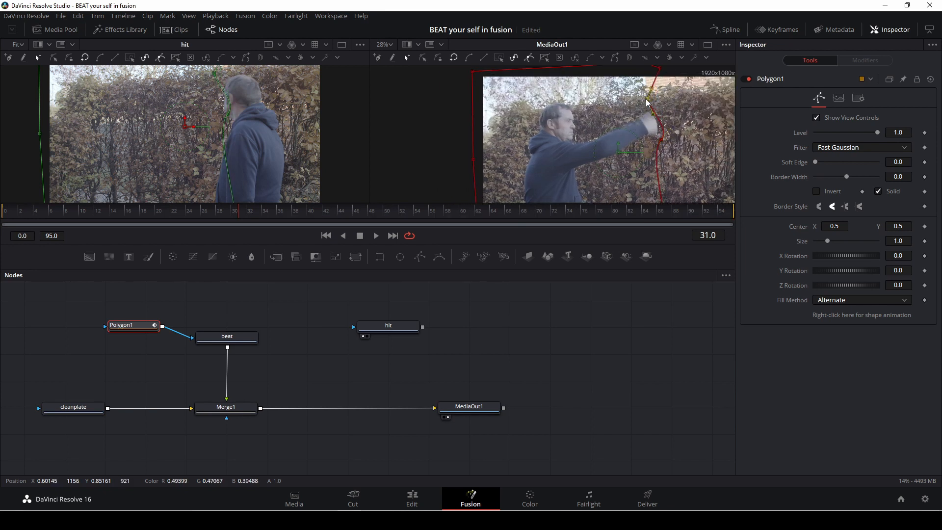
left_click_drag(662, 140, 658, 135)
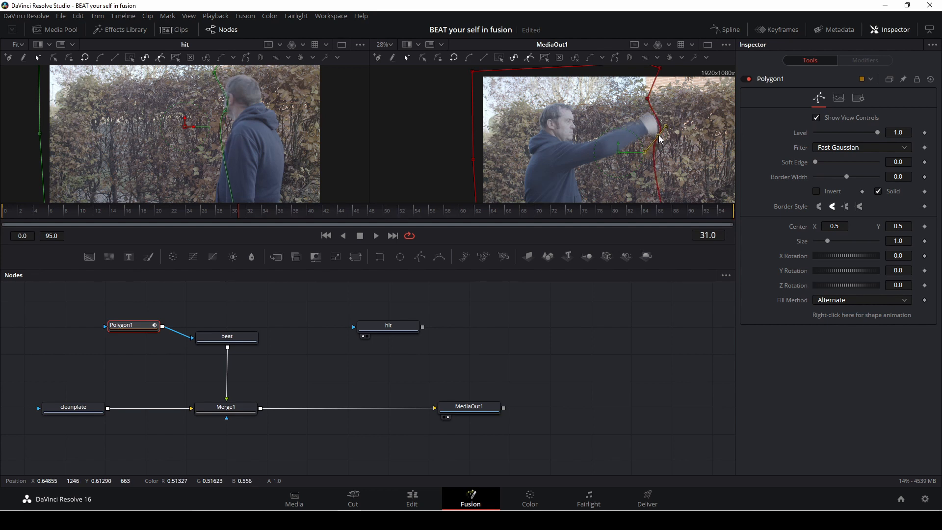
scroll(690, 174, "down", 1)
scroll(668, 199, "down", 2)
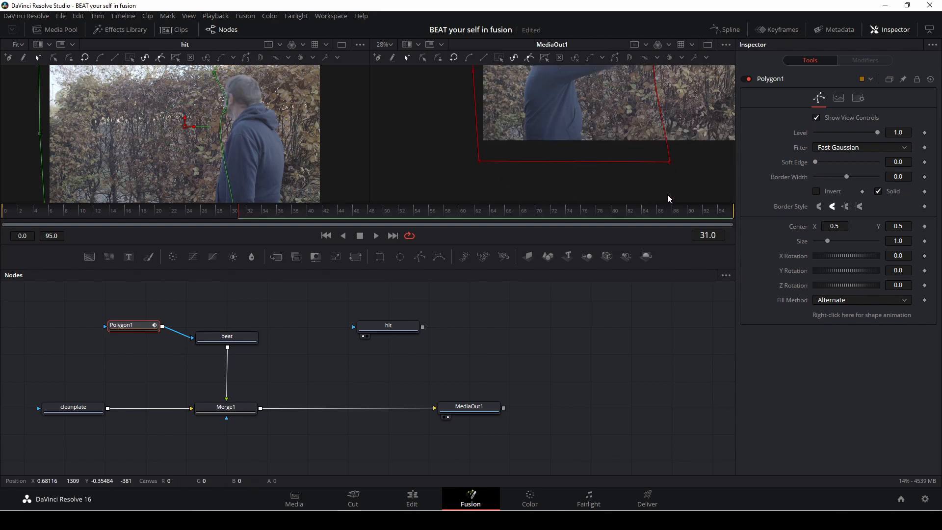
left_click_drag(670, 161, 662, 163)
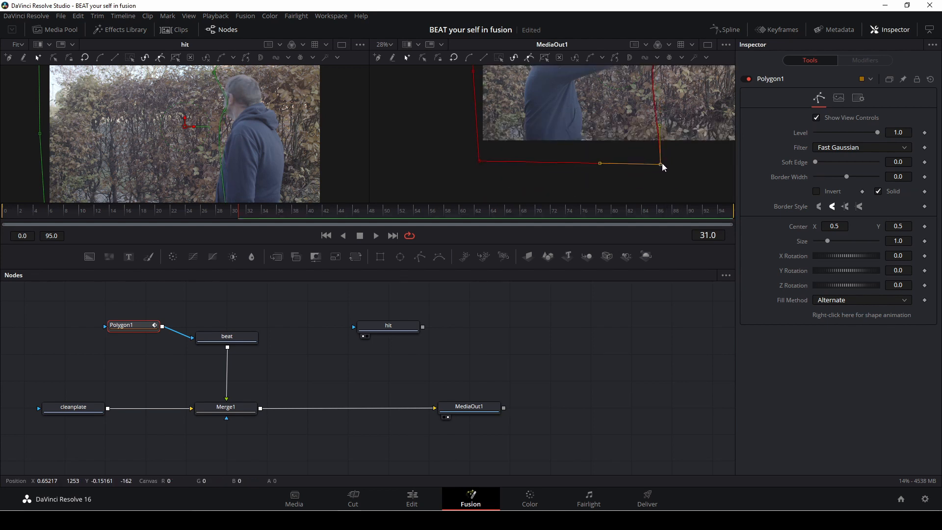
scroll(678, 171, "up", 1)
scroll(679, 176, "up", 1)
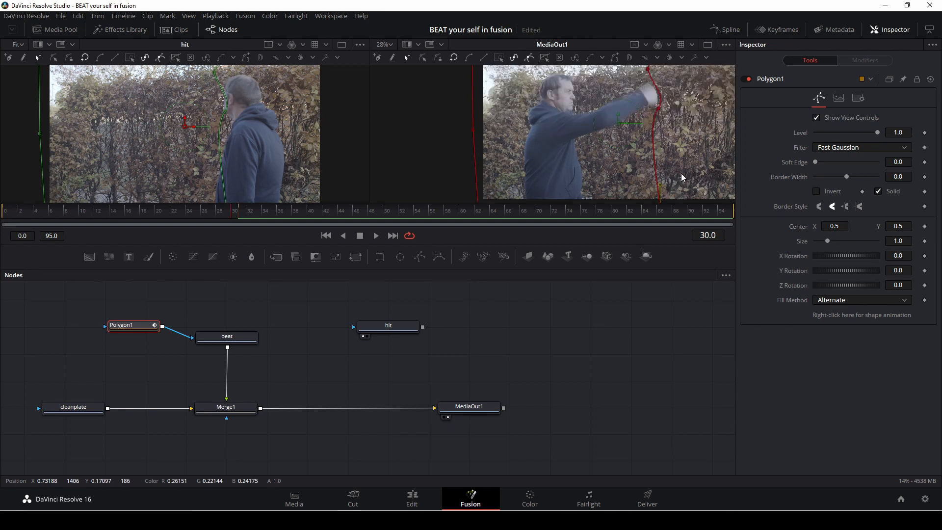
Step: Step through the punch frames and adjust the polygon points at frame 32 to follow the extended arm
key("Left")
key("Left")
key("Left")
key("Left")
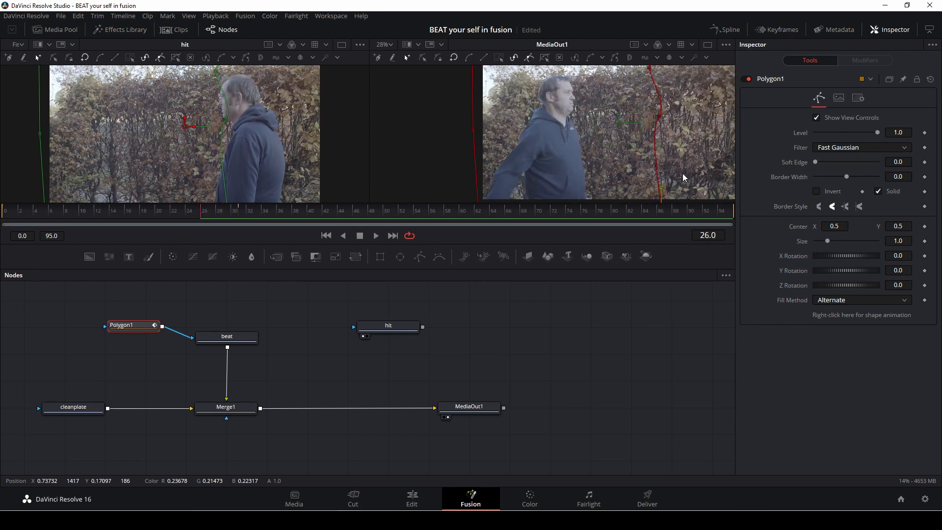
key("Right")
key("Right")
key("Right")
key("Right")
key("Right")
key("Right")
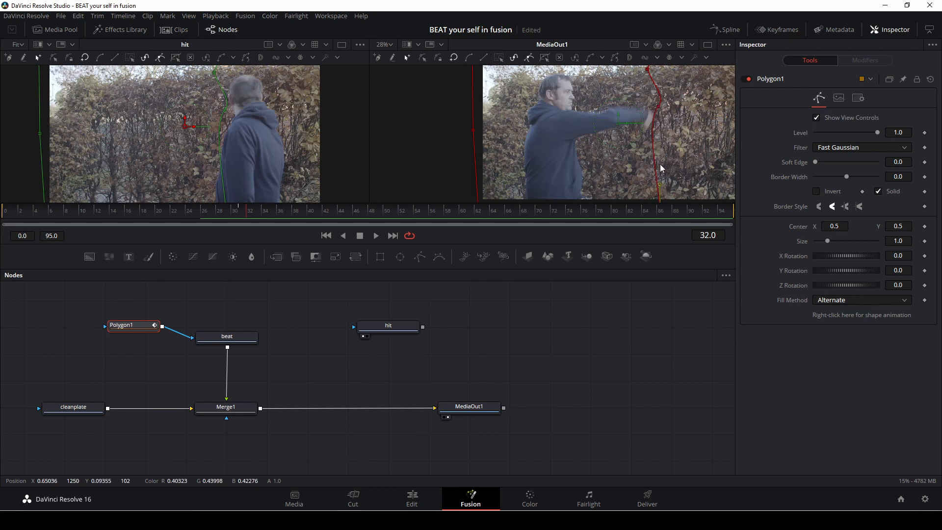
scroll(653, 129, "up", 1)
left_click_drag(648, 101, 655, 156)
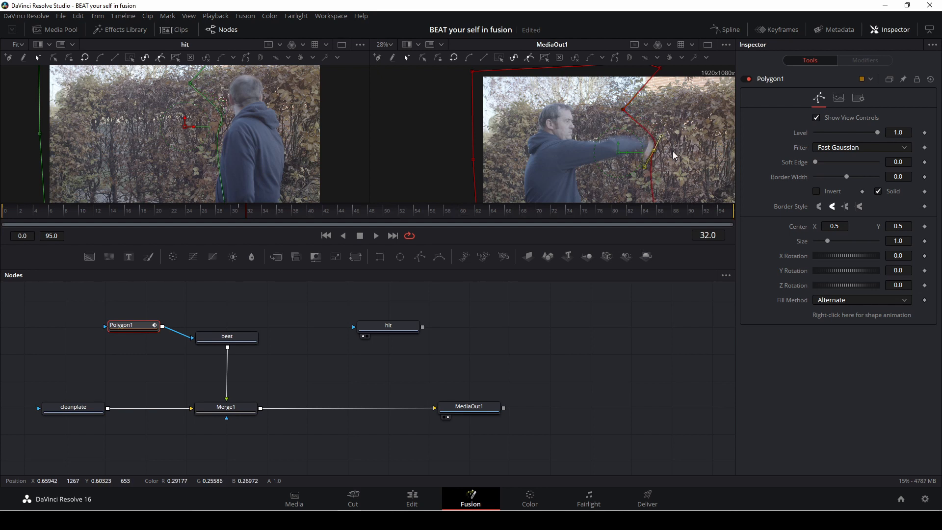
scroll(675, 171, "down", 2)
left_click_drag(661, 194, 644, 193)
scroll(675, 149, "up", 2)
scroll(675, 148, "up", 1)
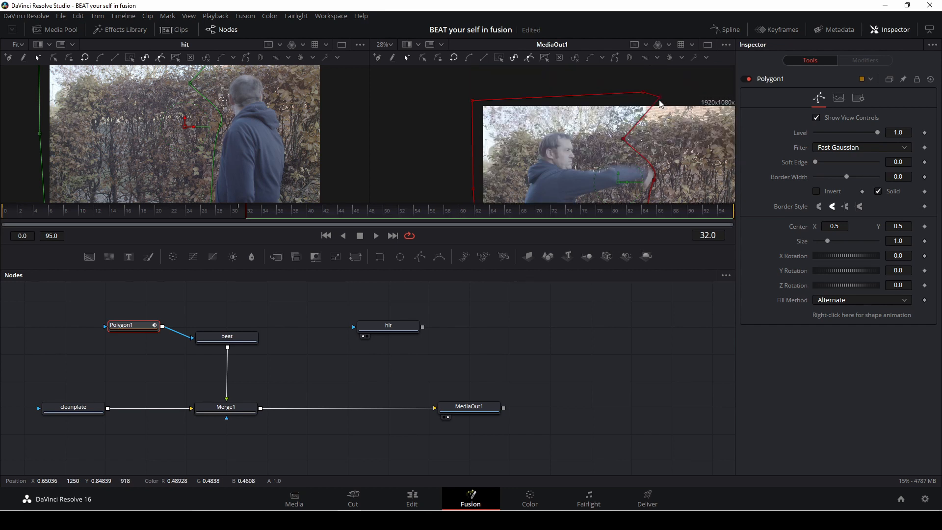
left_click_drag(623, 140, 619, 141)
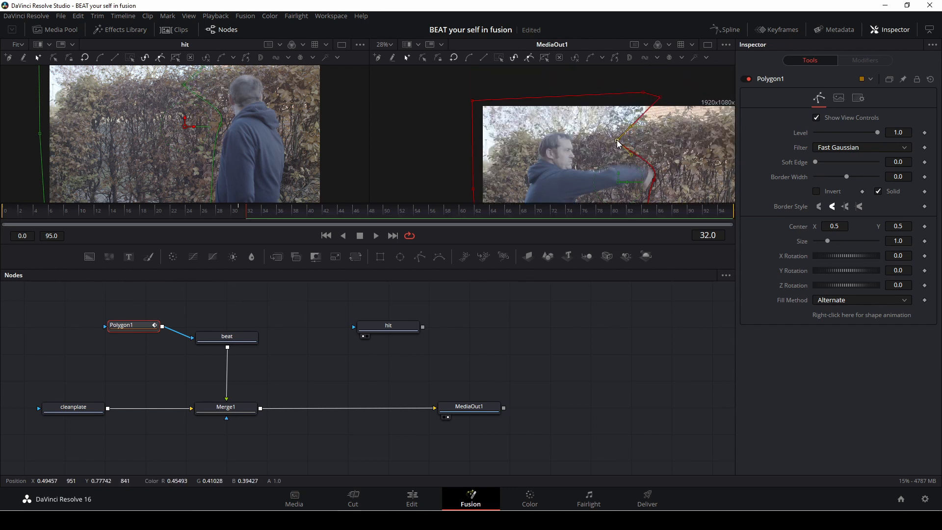
scroll(658, 183, "down", 1)
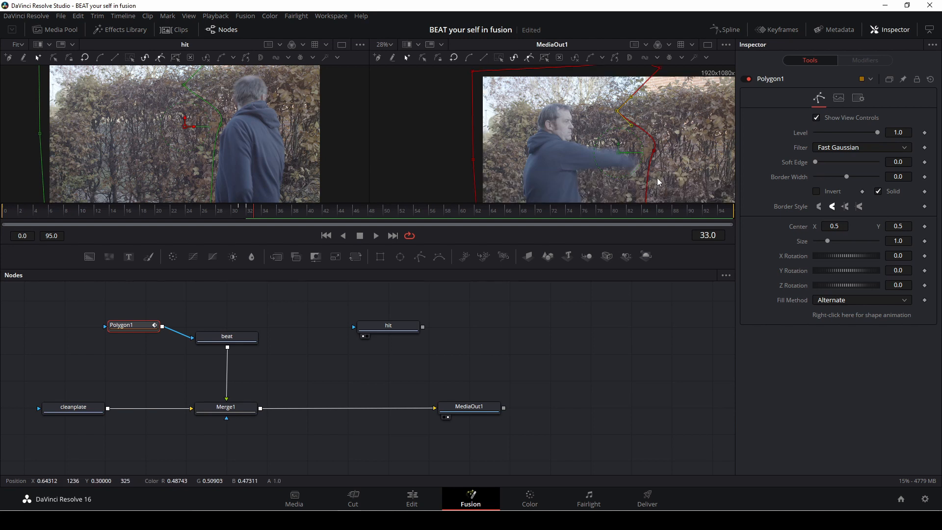
left_click_drag(655, 153, 617, 192)
Step: Step forward through the frames and play back the masked composite to check the mask
key("Right")
key("Right")
scroll(663, 166, "down", 1)
scroll(661, 166, "up", 1)
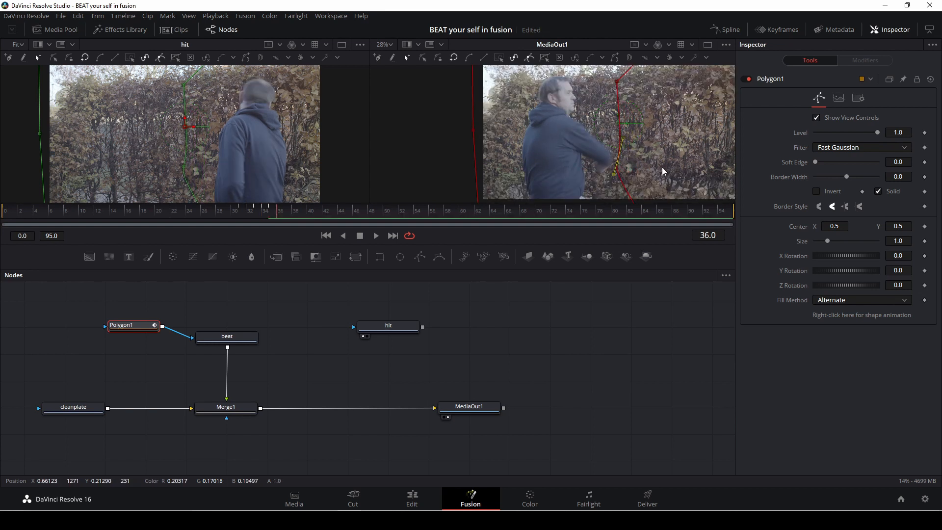
key("Right")
key("Right")
key("Right")
key("Right")
key("Right")
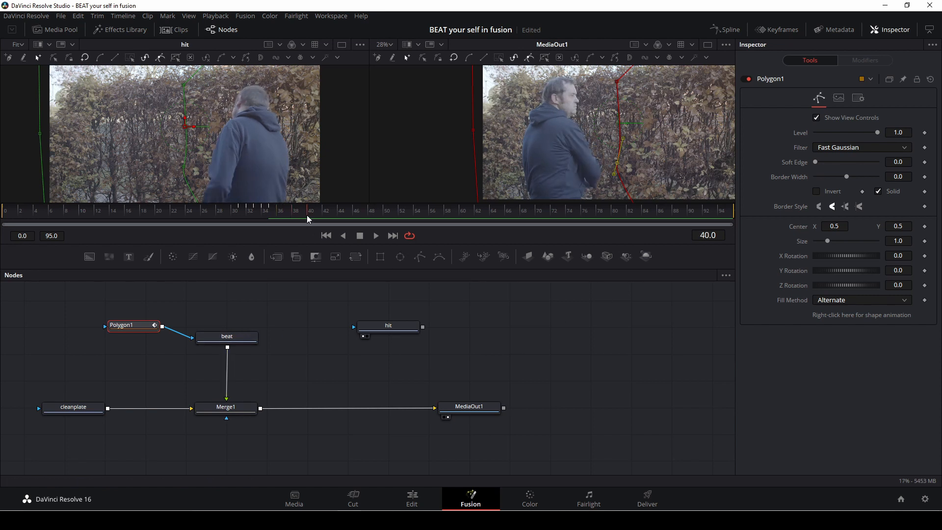
left_click_drag(308, 219, 206, 213)
key("space")
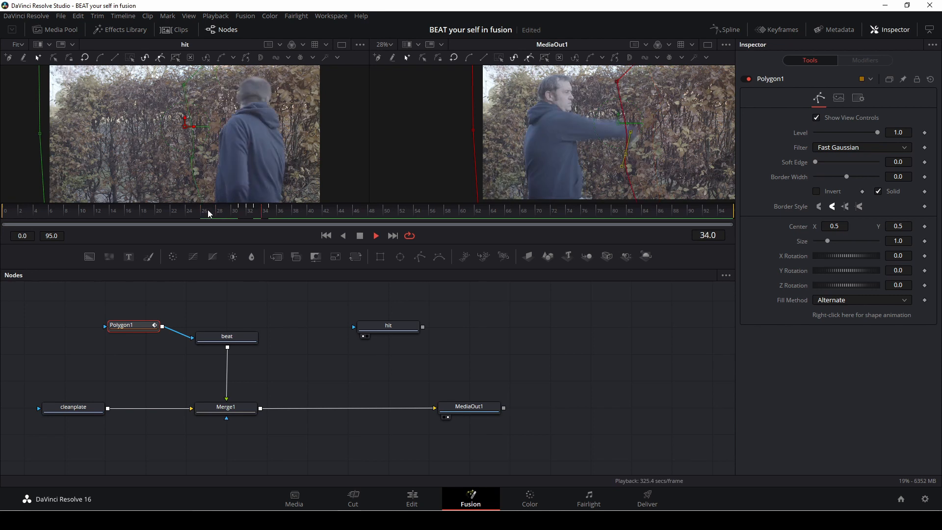
key("space")
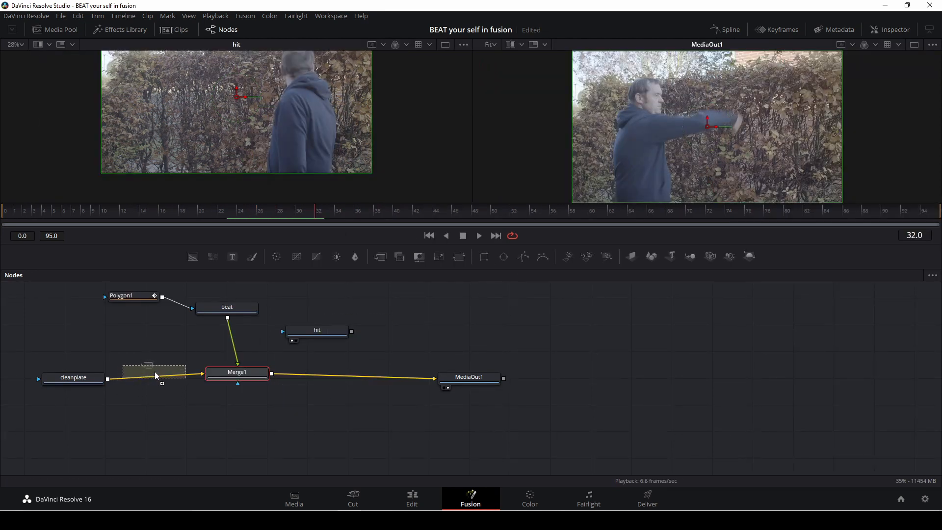
Step: Insert a second Merge node between cleanplate and Merge1 and connect hit to its Foreground input
left_click_drag(155, 371, 157, 375)
left_click_drag(255, 375, 286, 378)
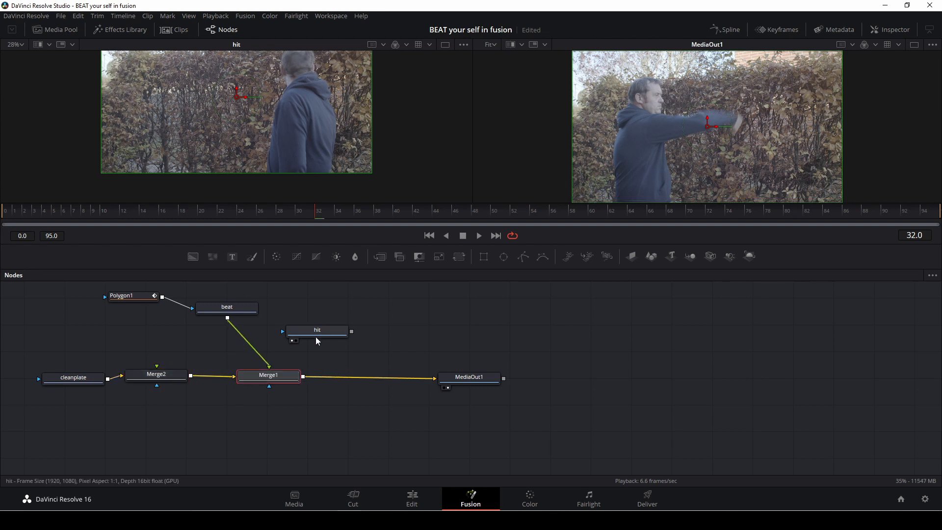
left_click_drag(317, 341, 186, 385)
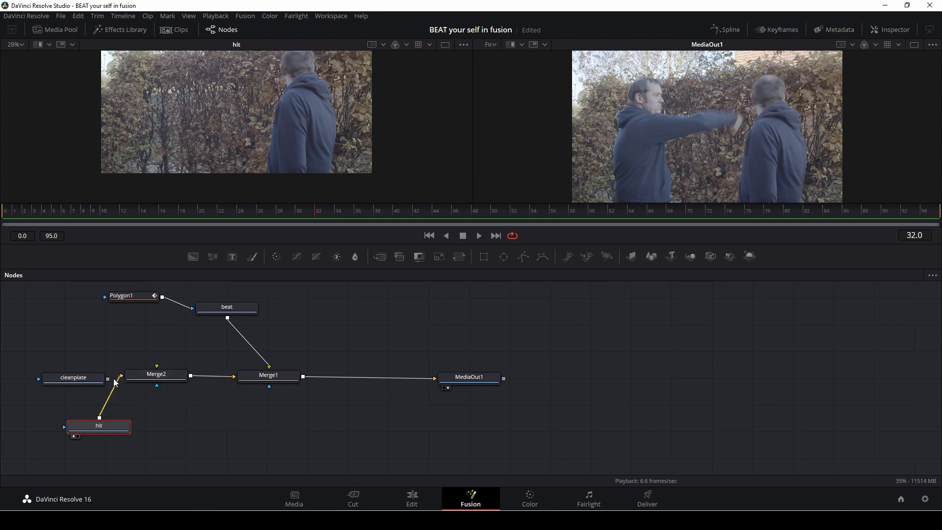
mouse_move(120, 376)
left_mouse_down()
mouse_move(118, 390)
mouse_move(126, 376)
left_mouse_up()
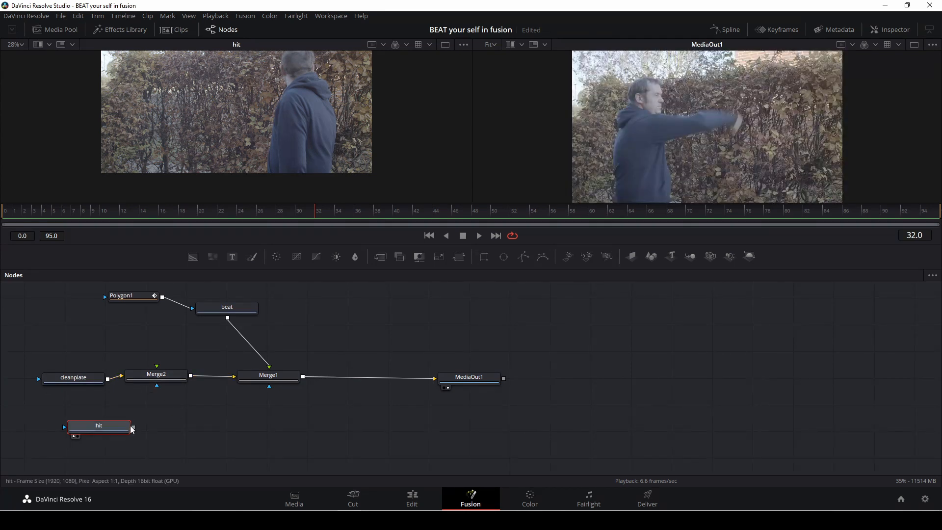
left_click_drag(133, 427, 161, 379)
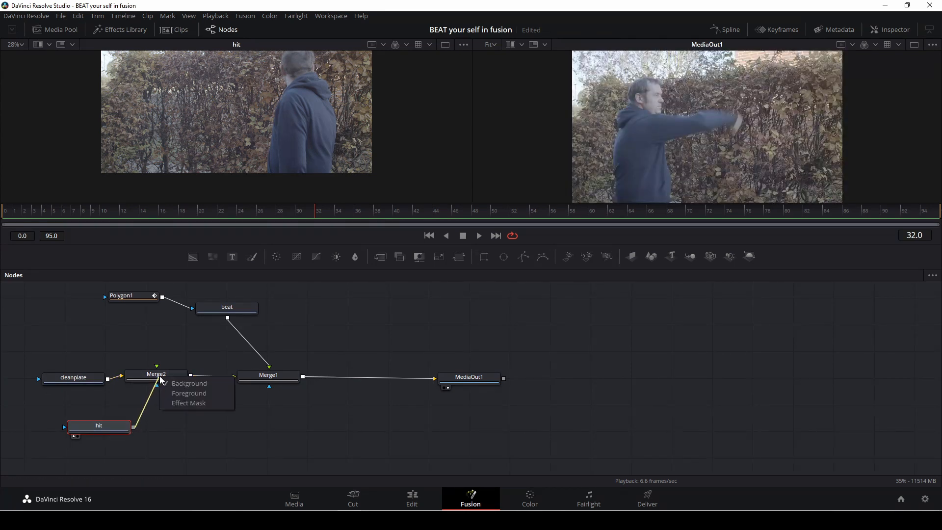
left_click(186, 393)
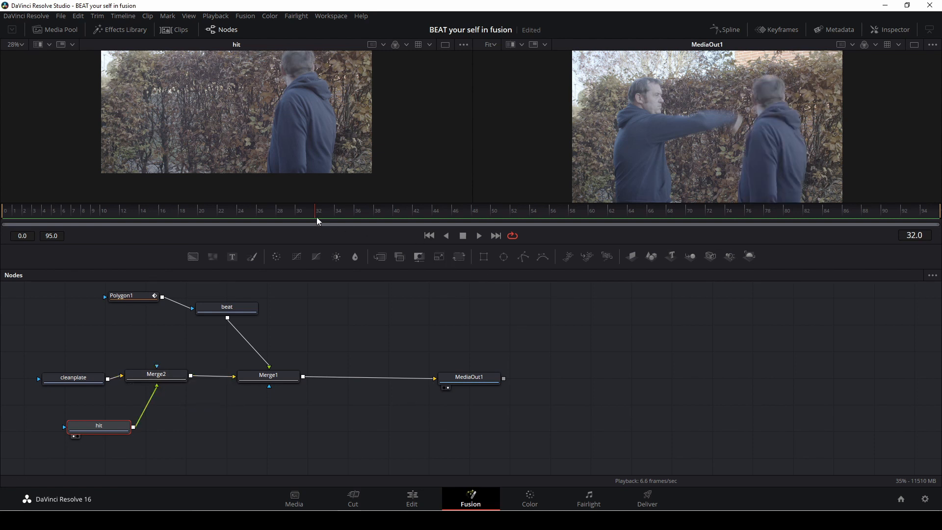
Step: Scrub the timeline and select the beat and Polygon1 nodes to review the combined composite
left_click_drag(315, 216, 136, 215)
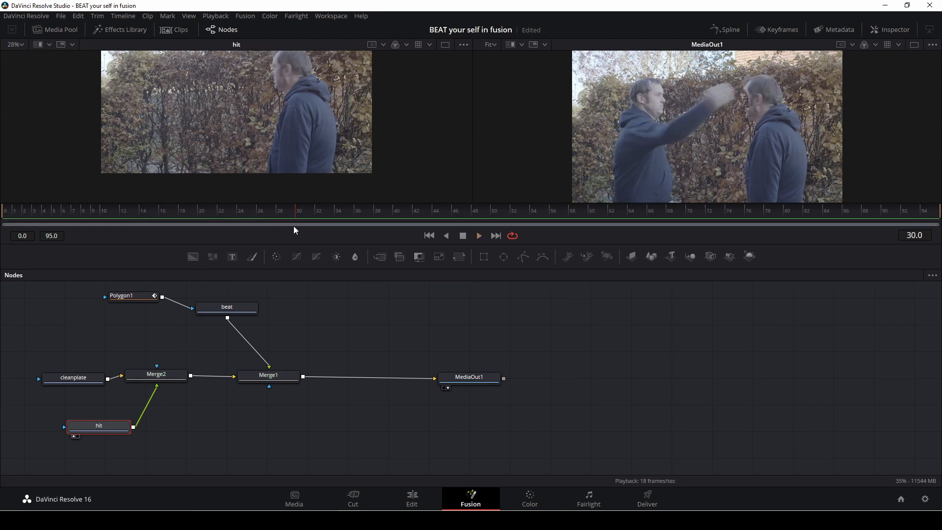
left_click_drag(293, 217, 103, 219)
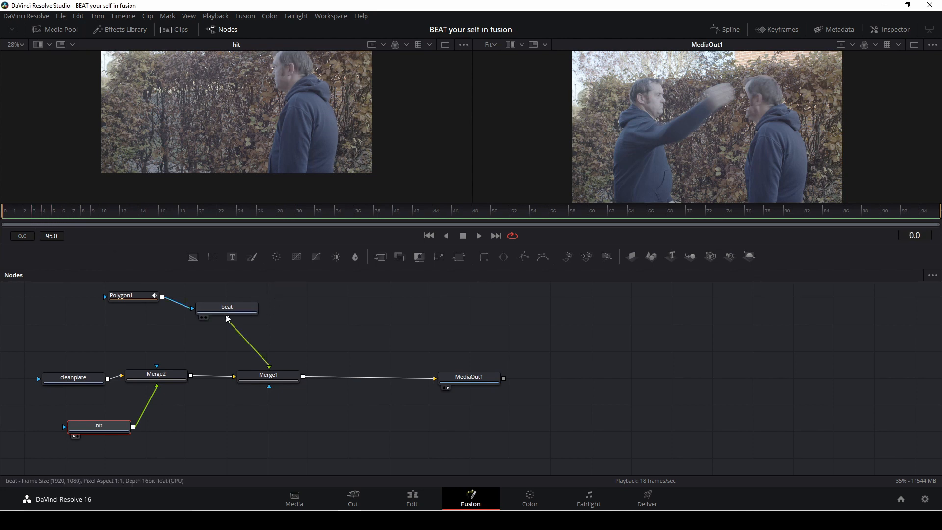
left_click(209, 310)
left_click(138, 295)
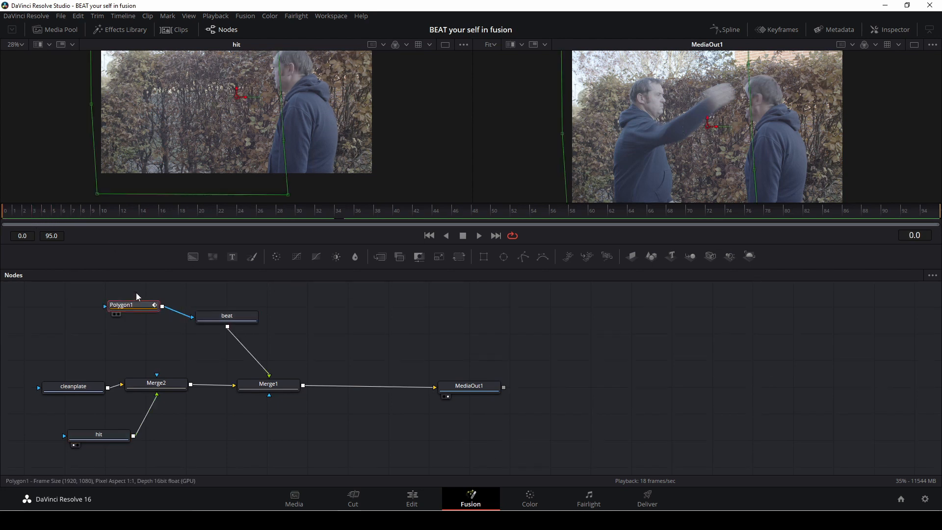
scroll(281, 163, "down", 2)
scroll(281, 163, "up", 3)
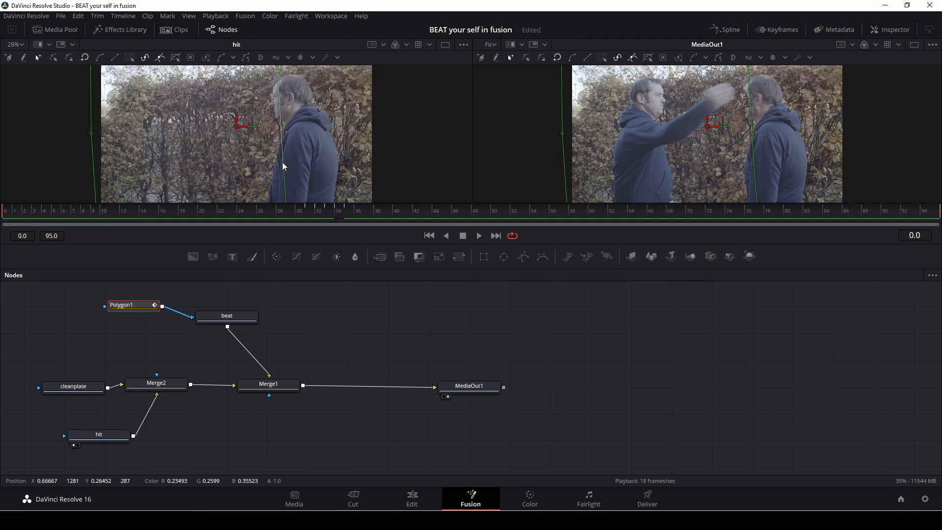
scroll(287, 160, "down", 1)
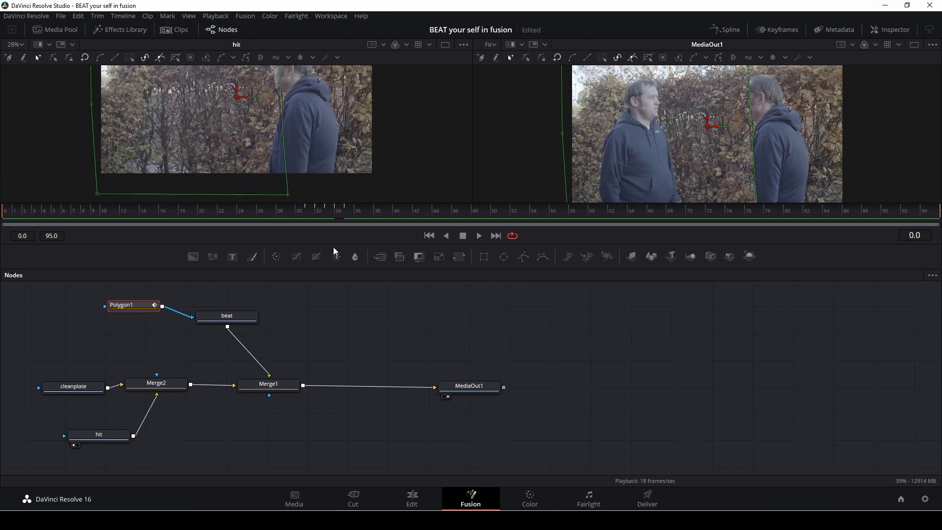
Step: Reshape the Polygon1 mask's lower and right-edge points in the hit view to follow the man across the opening frames
left_click_drag(289, 195, 245, 199)
left_click_drag(285, 138, 269, 124)
scroll(316, 134, "up", 3)
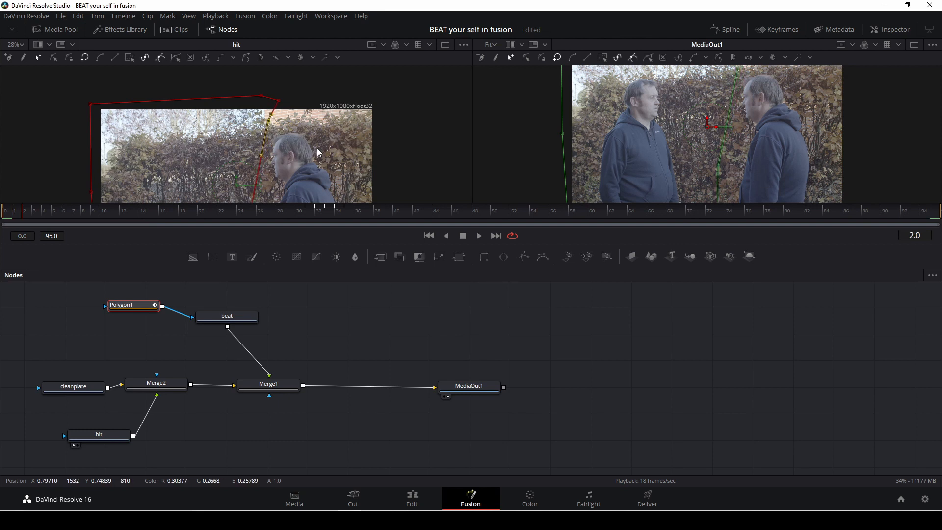
key("space")
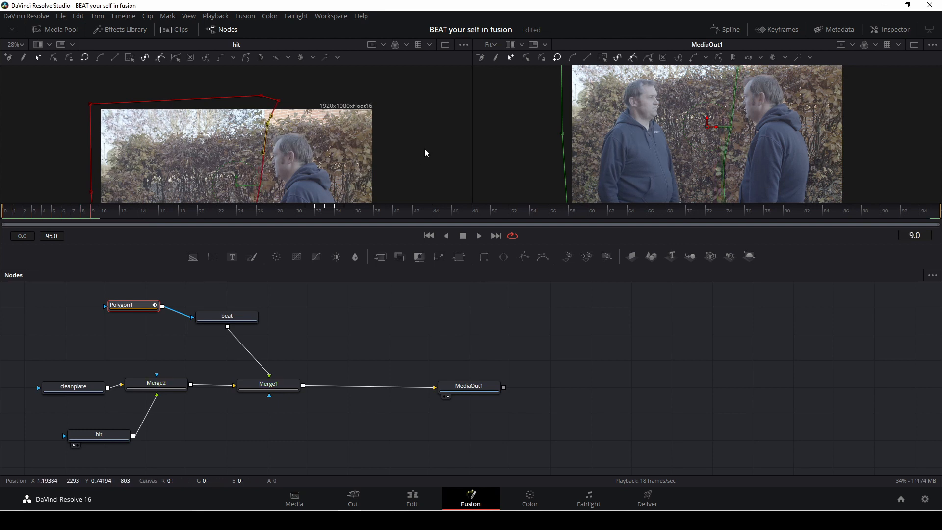
scroll(424, 148, "down", 2)
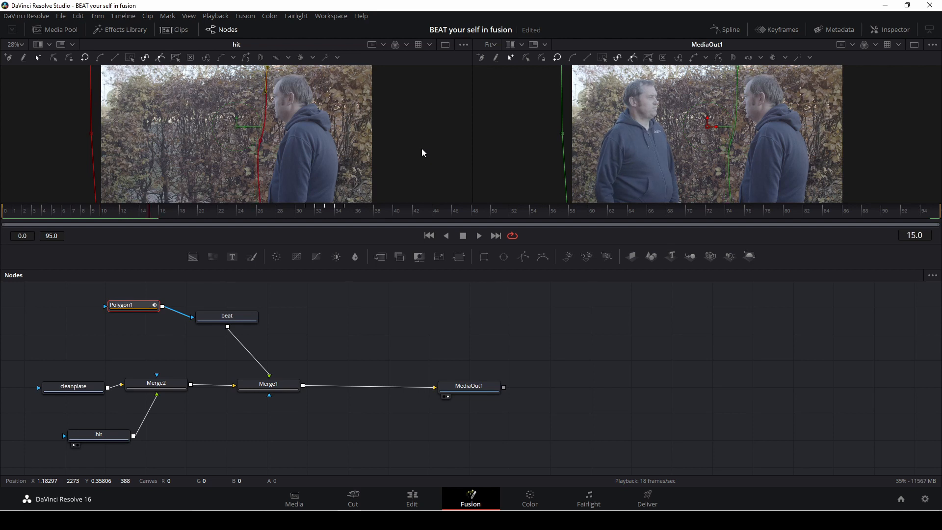
scroll(422, 148, "down", 3)
left_click(262, 138)
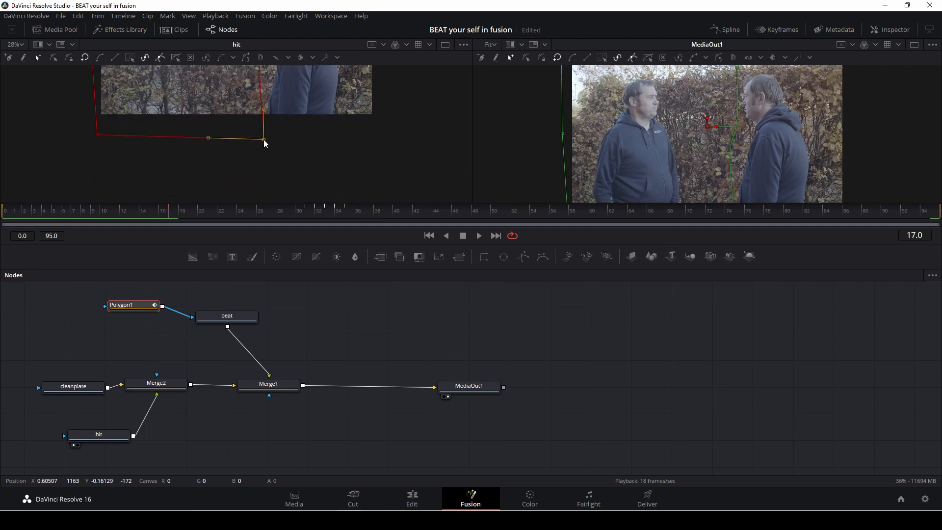
scroll(421, 147, "up", 2)
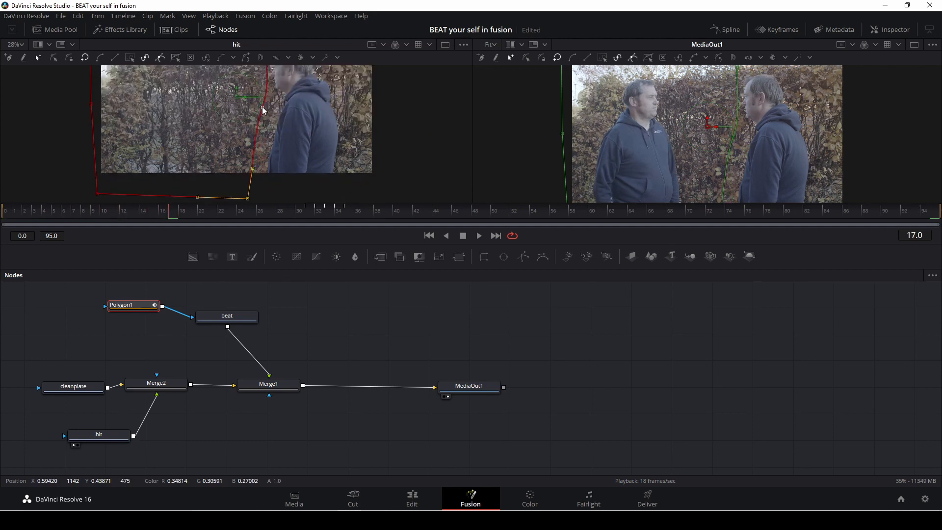
left_click_drag(262, 107, 256, 108)
Step: Step forward to frame 24 and move two mask edge points to stay clear of the man's face
key("Right")
key("Right")
key("Right")
key("Right")
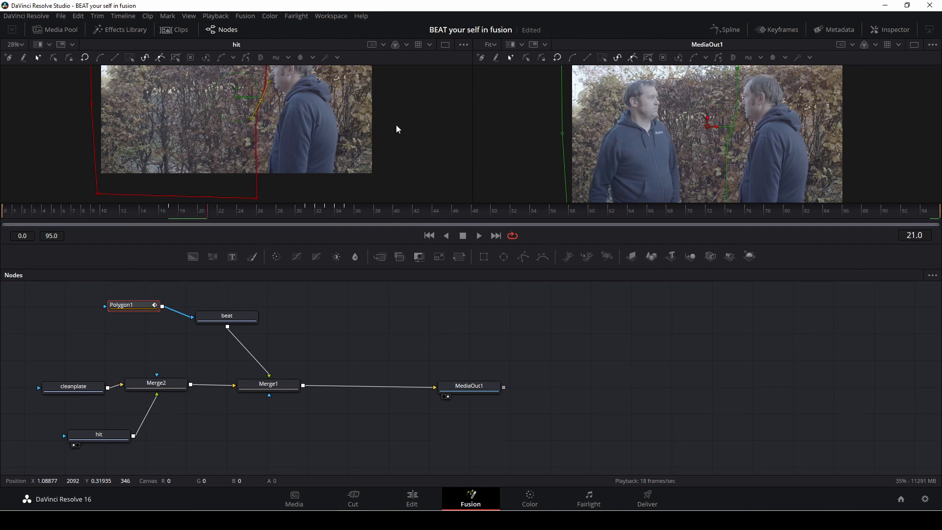
key("Right")
key("Right")
key("Right")
scroll(327, 128, "up", 2)
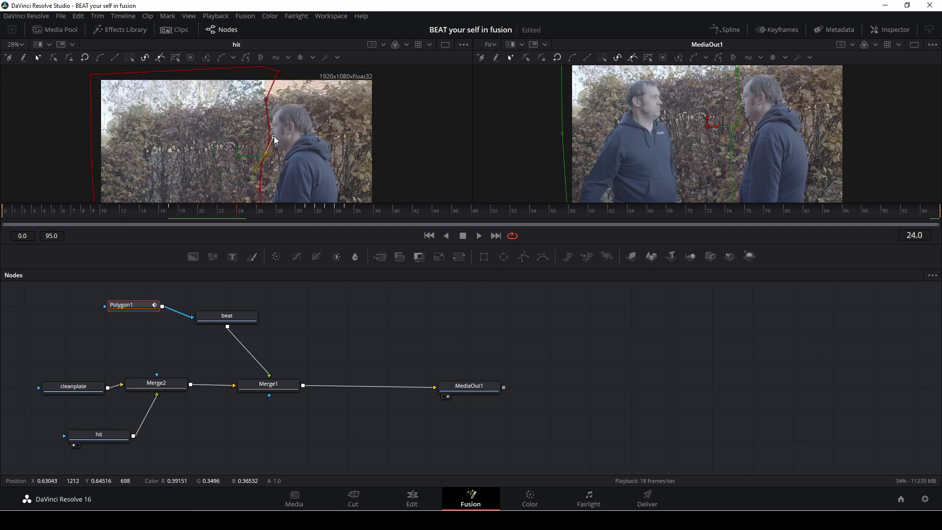
left_click_drag(274, 140, 267, 136)
left_click_drag(267, 102, 261, 104)
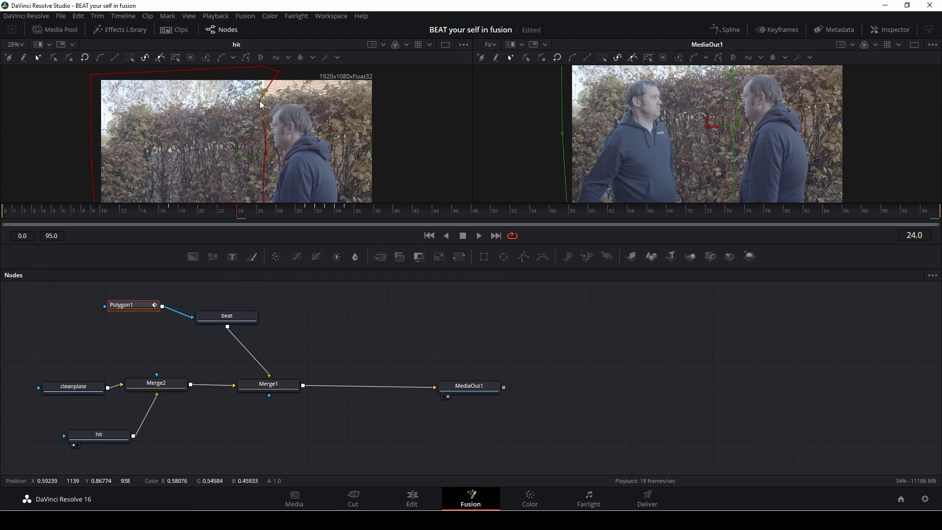
Step: Step through frames 26 to 28 and shift the mask edge point beside the man's face at frame 28
key("Right")
key("Right")
key("Right")
key("Right")
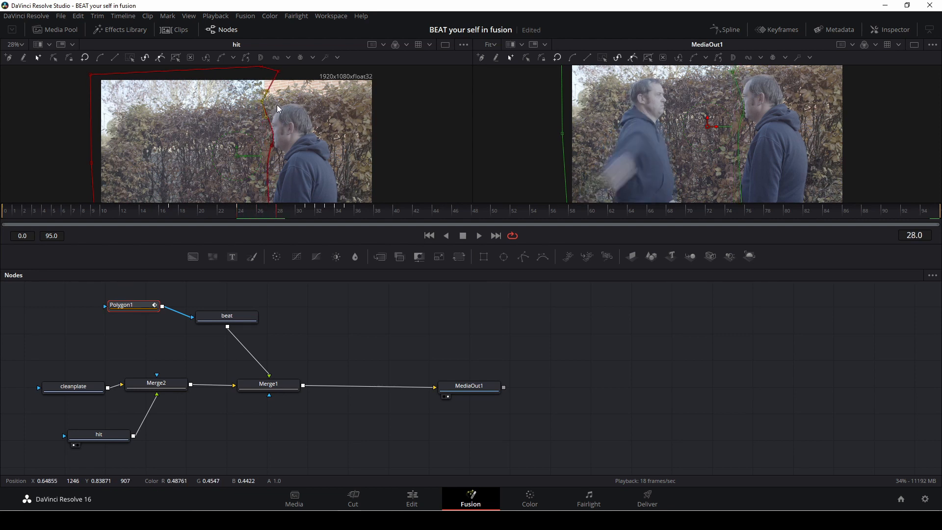
key("Left")
key("Left")
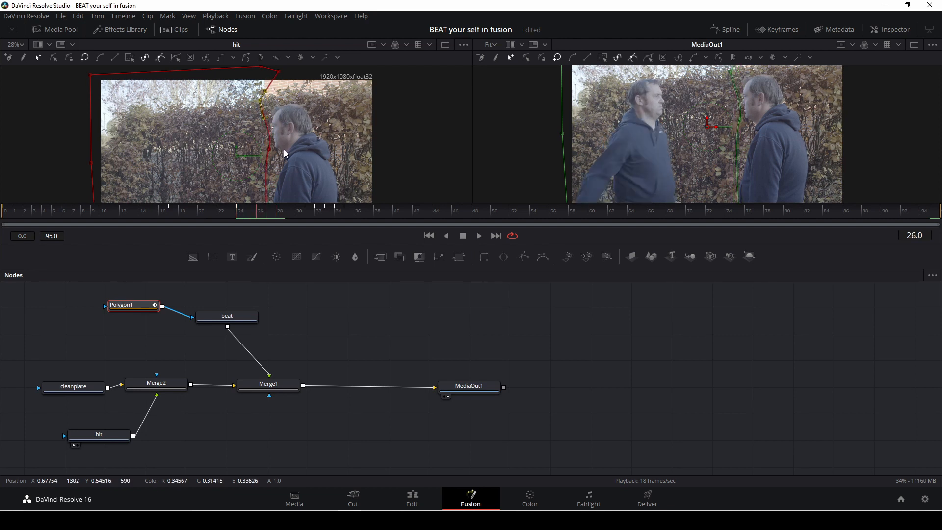
key("Right")
key("Right")
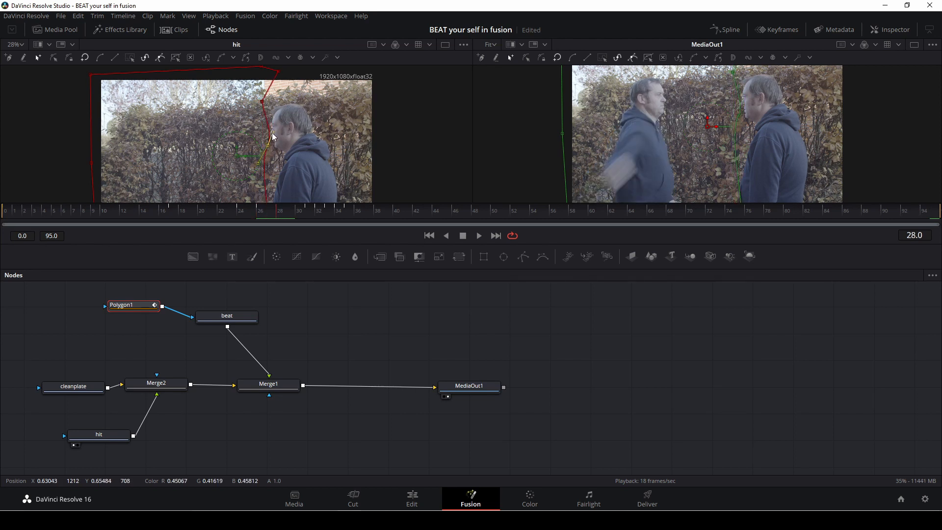
left_click_drag(272, 133, 265, 128)
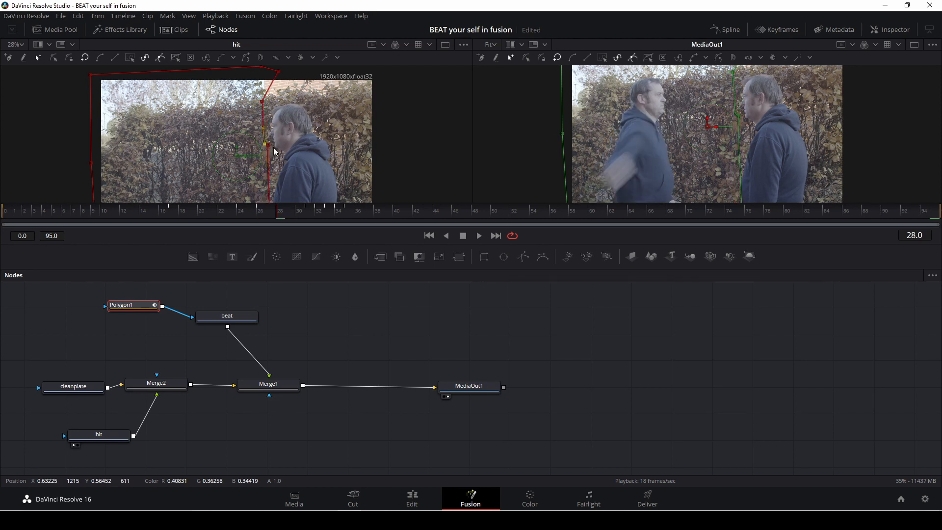
Step: Adjust the mask edge point beside the face at frames 30 and 31 as the punch lands
key("Right")
key("Right")
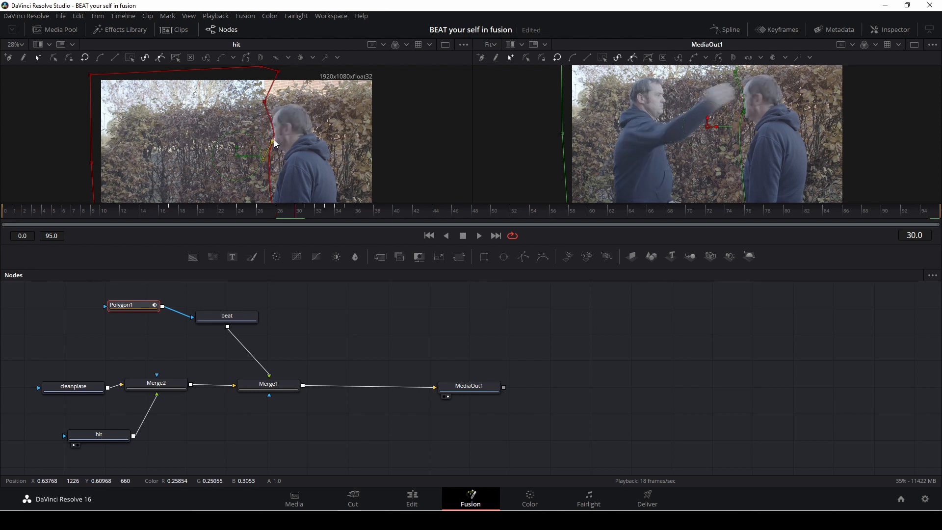
left_click_drag(274, 142, 270, 140)
key("Right")
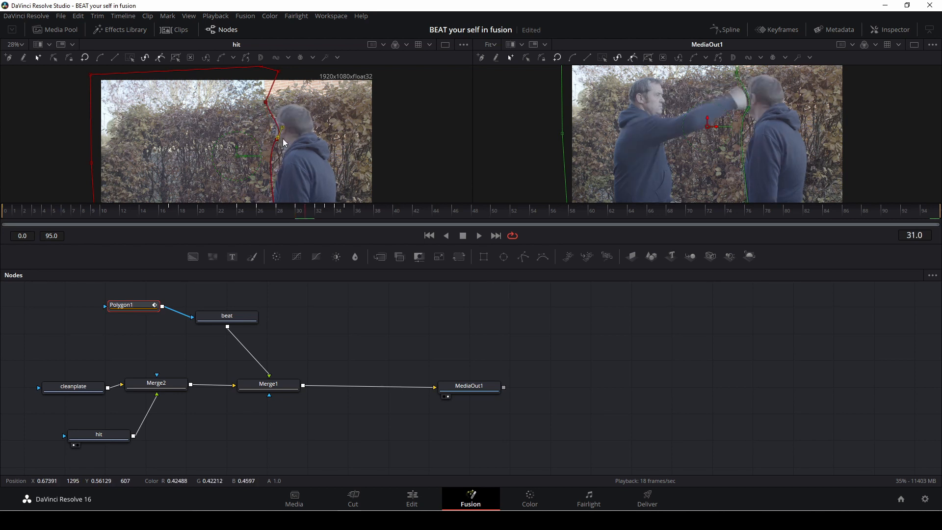
left_click_drag(278, 138, 275, 138)
Step: Step forward to frame 40 and play back the composite to check the animated mask
key("Right")
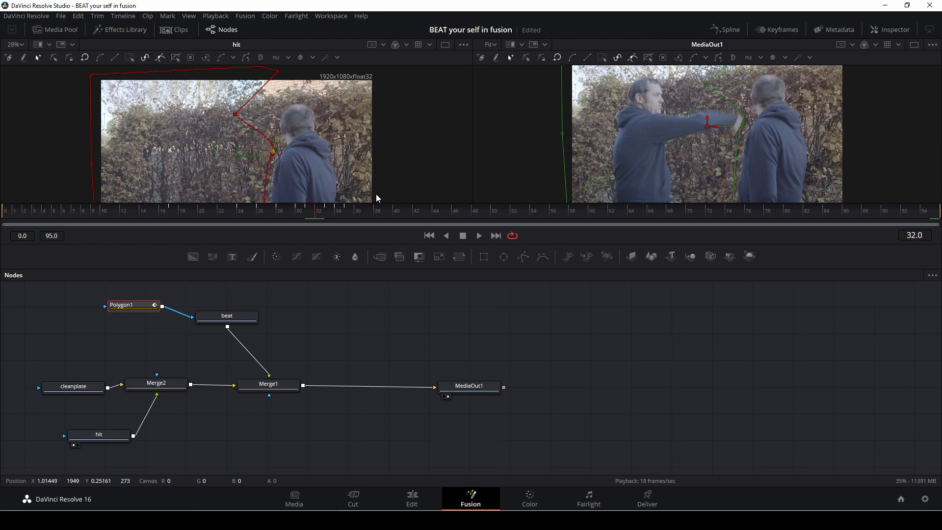
key("Right")
key("Right")
key("Right")
key("Right")
key("Right")
key("Right")
key("Right")
key("Right")
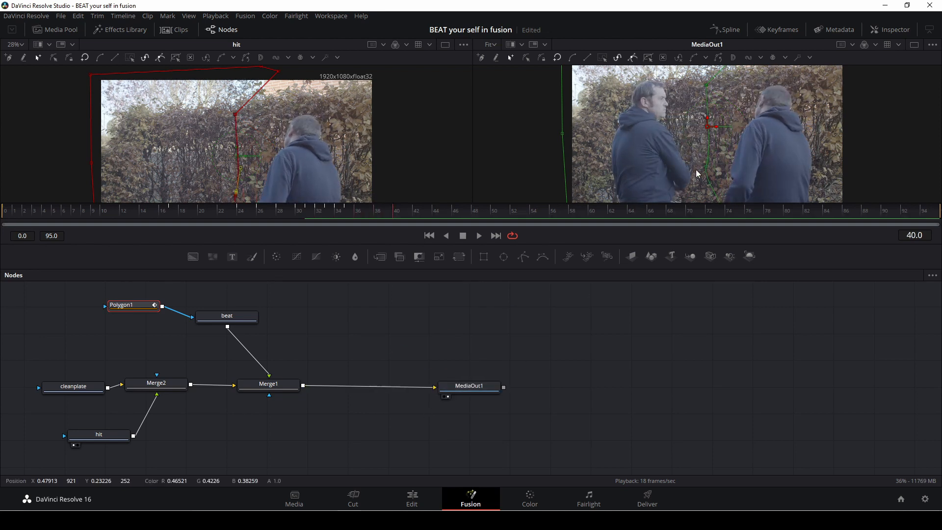
key("space")
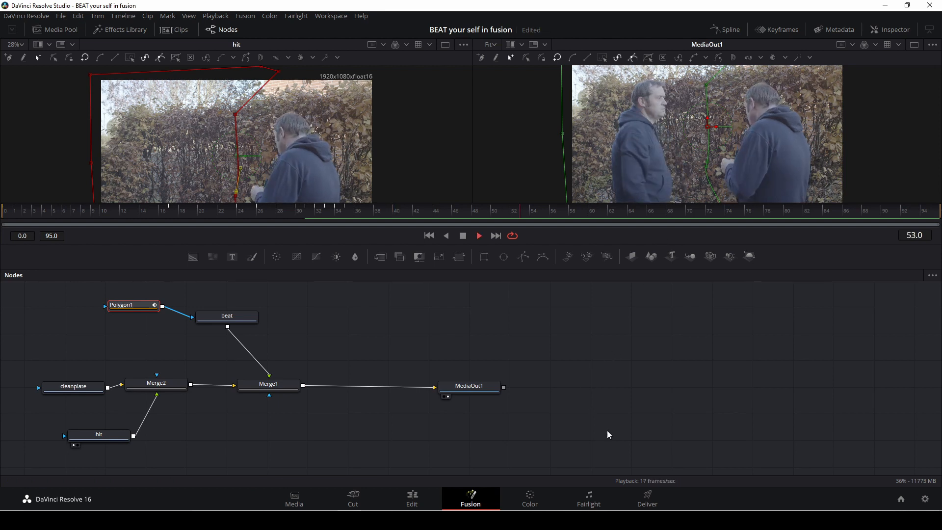
Step: Switch to the Edit page and add clip A024_09270446_C014.braw from the Media Pool to the timeline after the Fusion clip
left_click(420, 496)
left_click(259, 324)
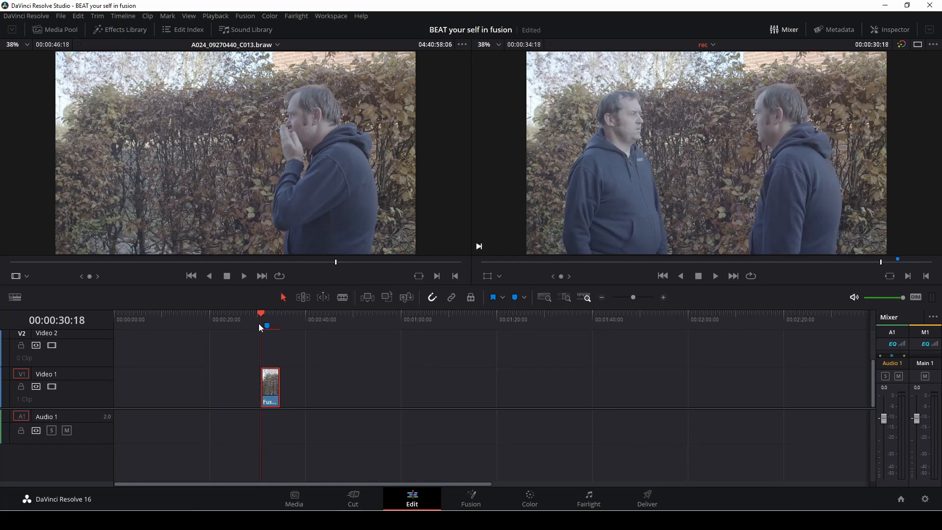
key("space")
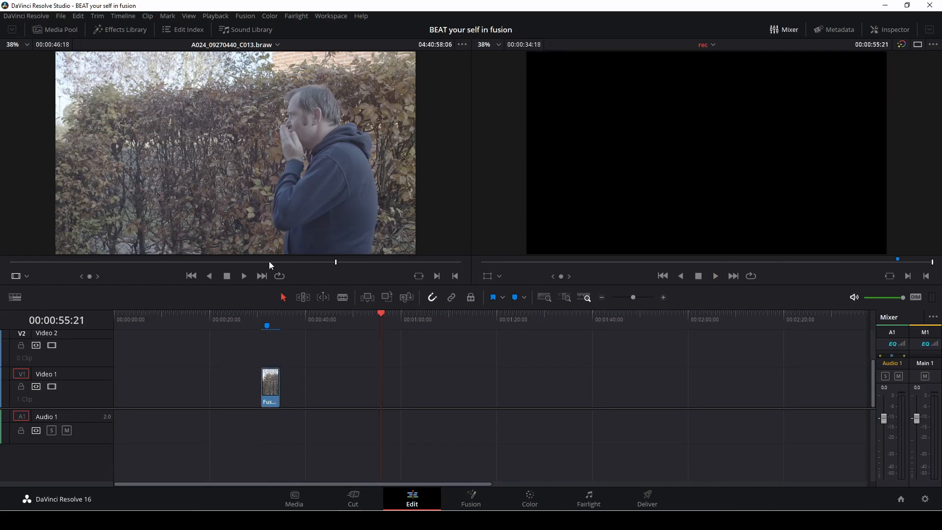
left_click(43, 32)
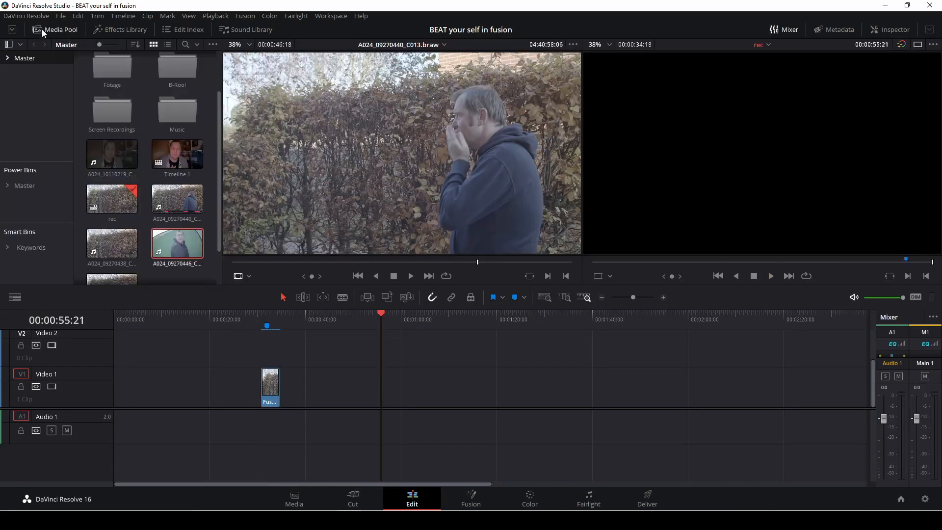
left_click_drag(172, 248, 410, 387)
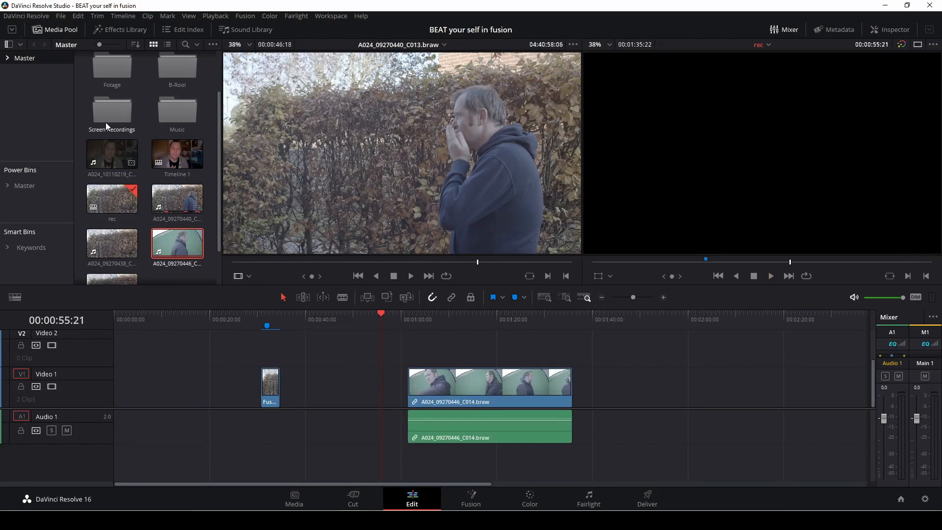
left_click(48, 31)
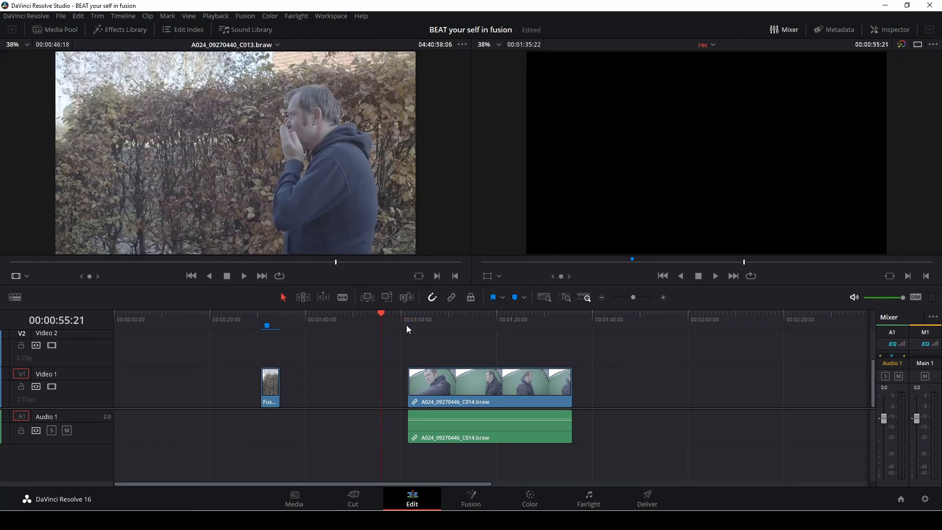
Step: Trim the start of the new clip's video and audio to the playhead at about 00:01:08:02
left_click_drag(406, 325, 440, 335)
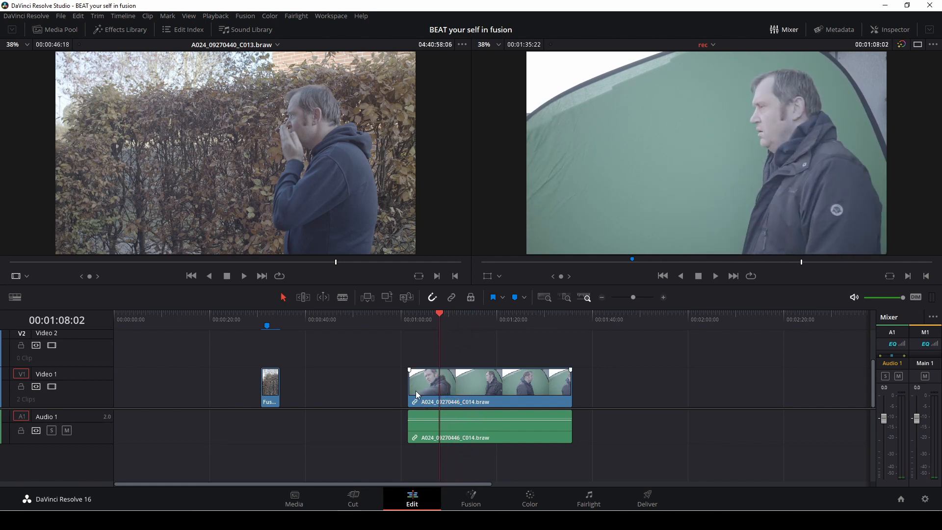
left_click_drag(411, 387, 440, 386)
left_click_drag(408, 422, 440, 424)
key("space")
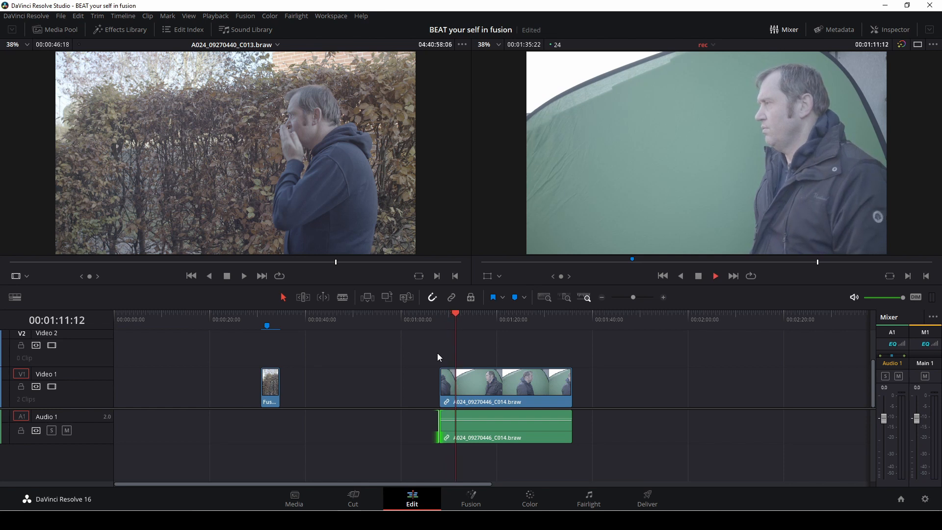
key("space")
Step: Blade the new clip at 00:01:11:19 and 00:01:28:22 and delete the middle segment
key("b")
left_click(462, 439)
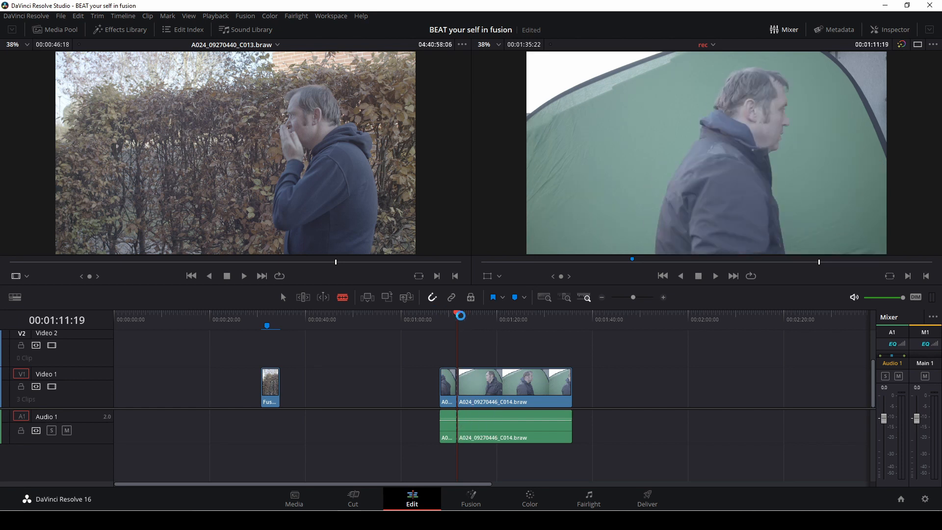
left_click(468, 319)
left_click_drag(468, 322, 540, 339)
left_click(540, 383)
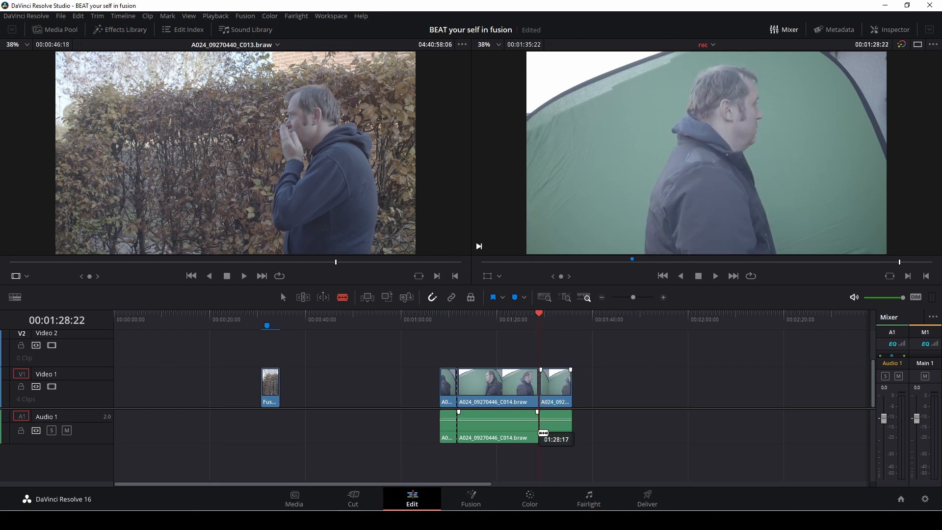
key("a")
left_click(522, 388)
key("Delete")
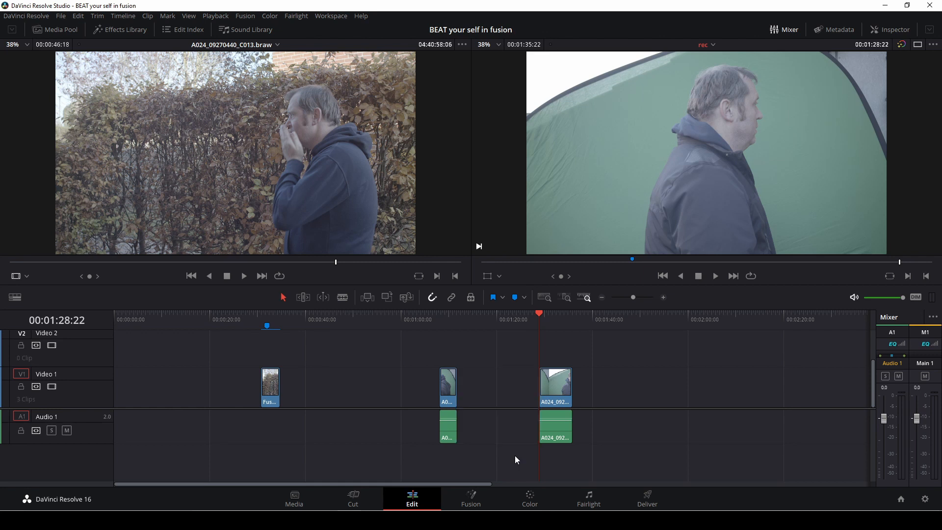
Step: Play the first segment and add a marker at 00:01:09:06 on the punch frame
left_click(440, 325)
key("space")
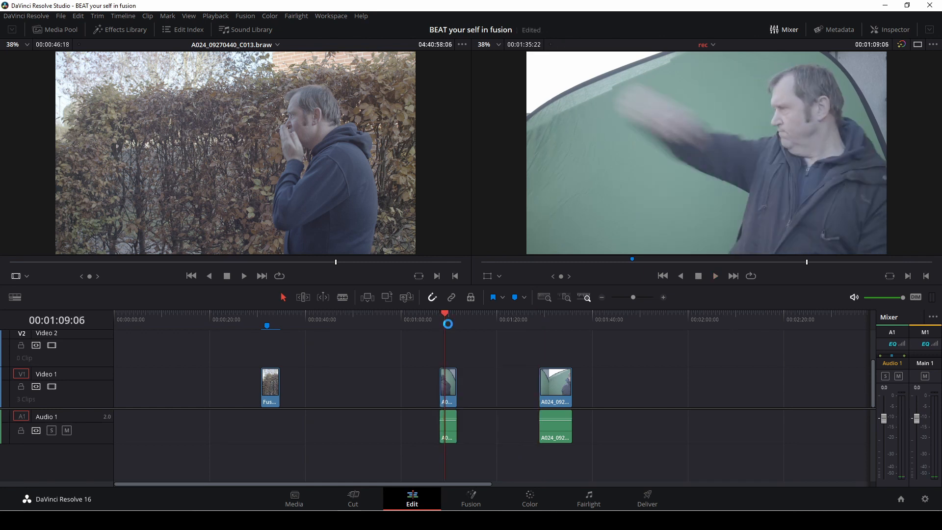
key("Left")
key("m")
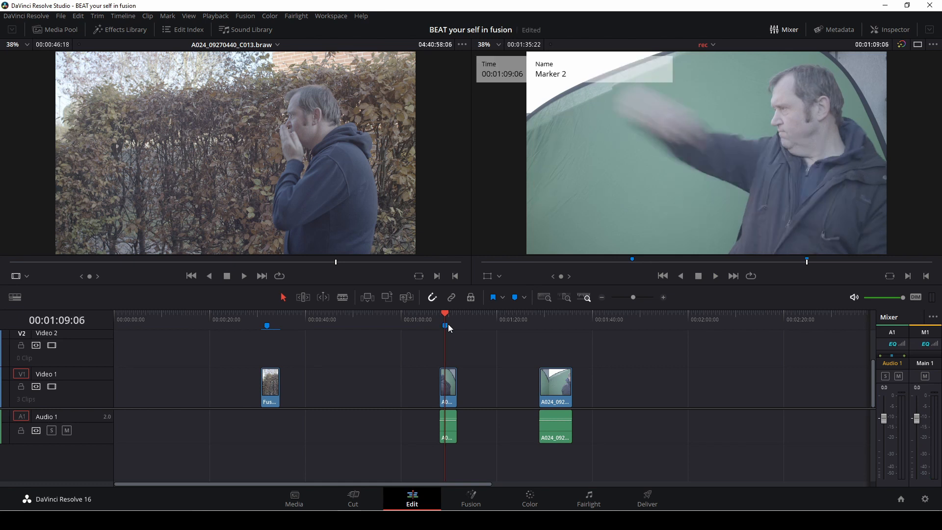
Step: Play and step through the last segment to find its matching frame near 00:01:29:07
left_click(539, 320)
key("space")
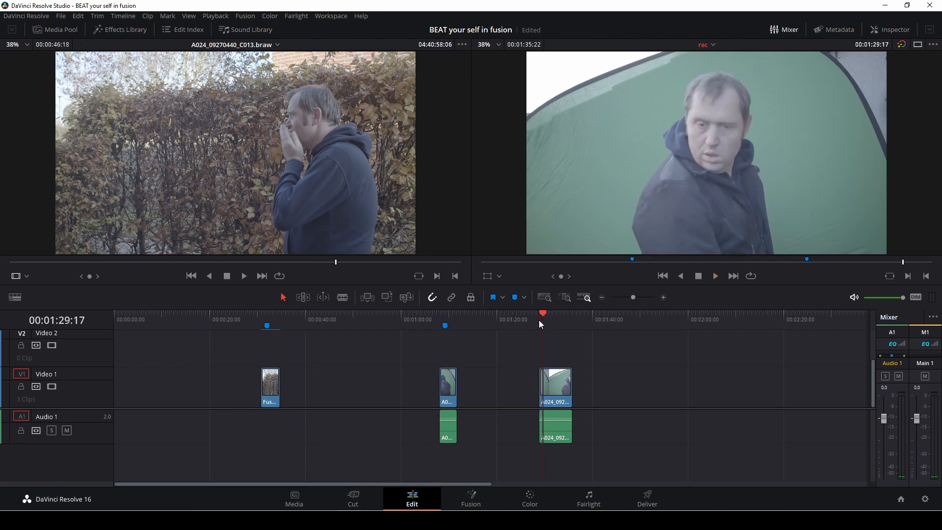
mouse_move(539, 320)
left_mouse_down()
mouse_move(565, 320)
mouse_move(542, 328)
left_mouse_up()
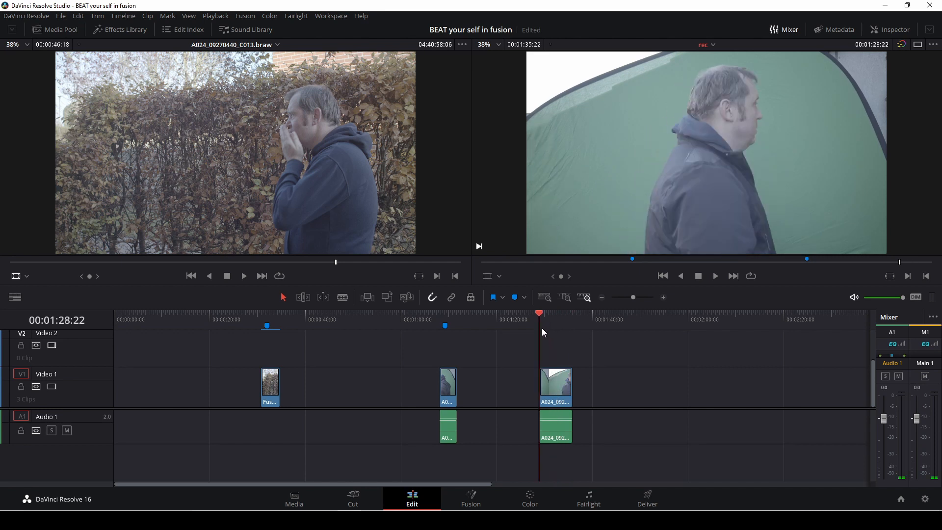
key("space")
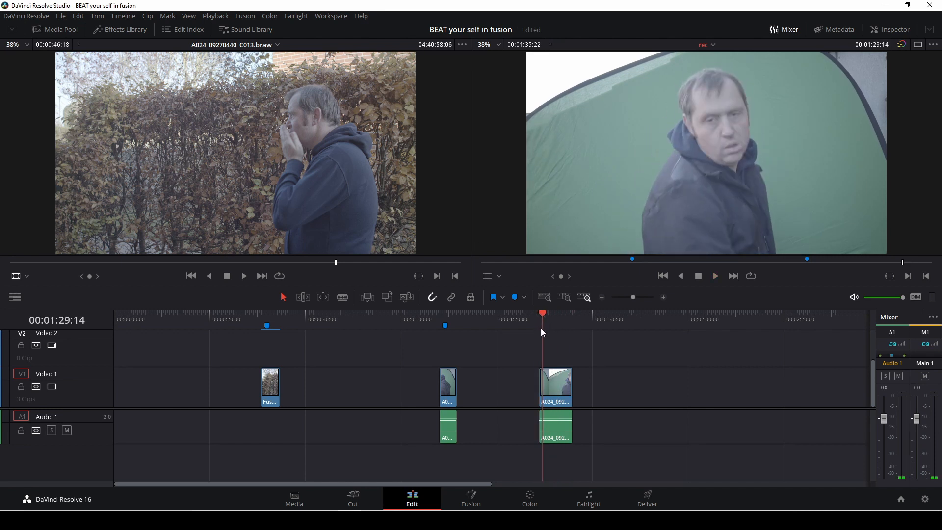
key("Left")
key("Left")
key("Left")
key("Left")
key("Left")
key("Left")
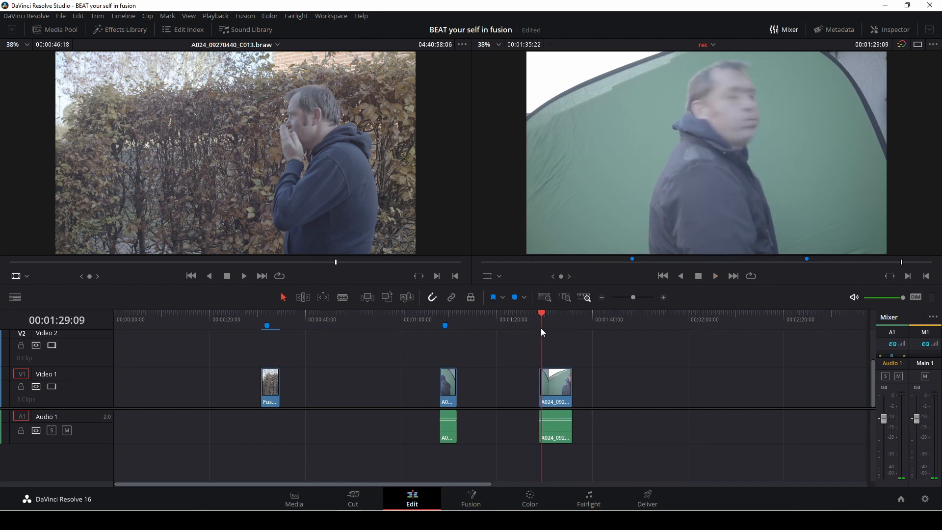
key("Left")
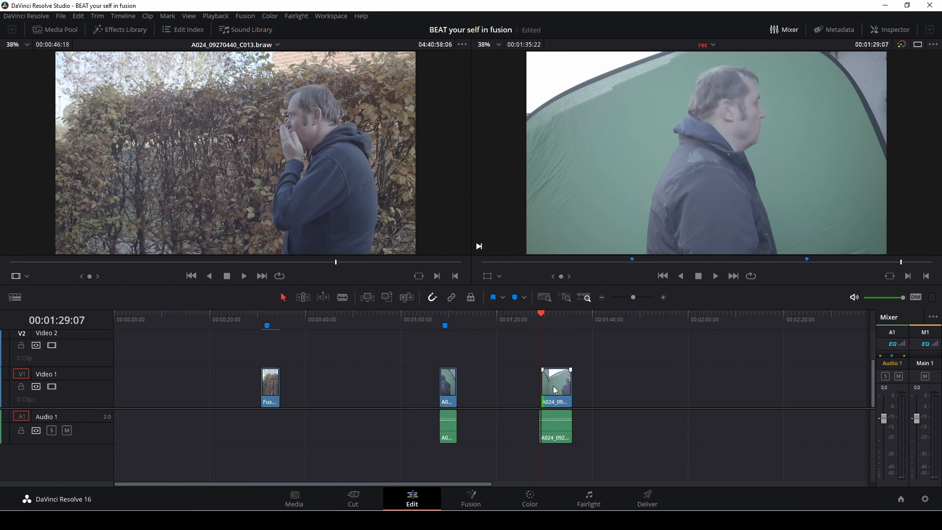
Step: Delete the audio of both remaining green-screen segments
left_click(572, 426)
left_click(560, 434)
key("Delete")
left_click(449, 435)
key("Delete")
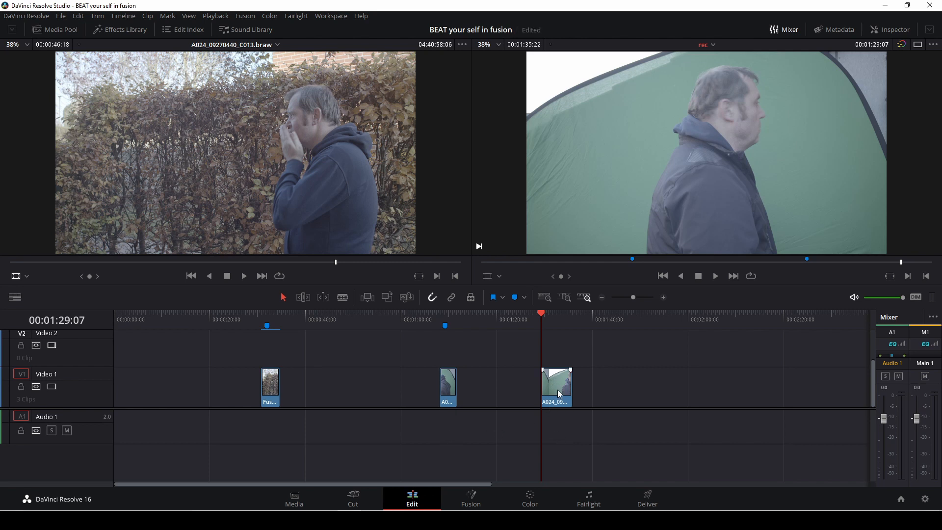
Step: Move the last segment onto Video 2 above the first segment, aligning both at 00:01:08:02
left_click_drag(560, 393, 457, 350)
left_click_drag(544, 318, 440, 319)
left_click_drag(478, 343, 428, 389)
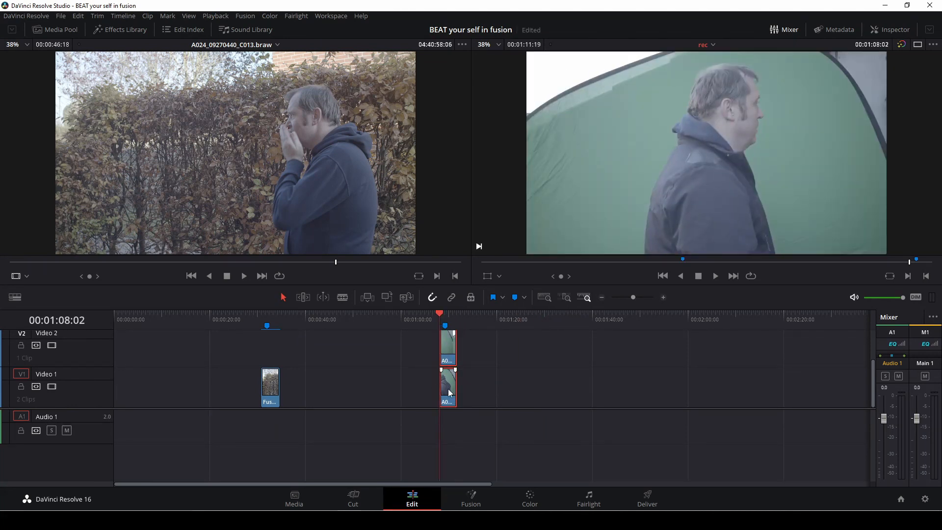
Step: Combine the two stacked green-screen segments into a new Fusion clip and open it on the Fusion page
right_click(448, 389)
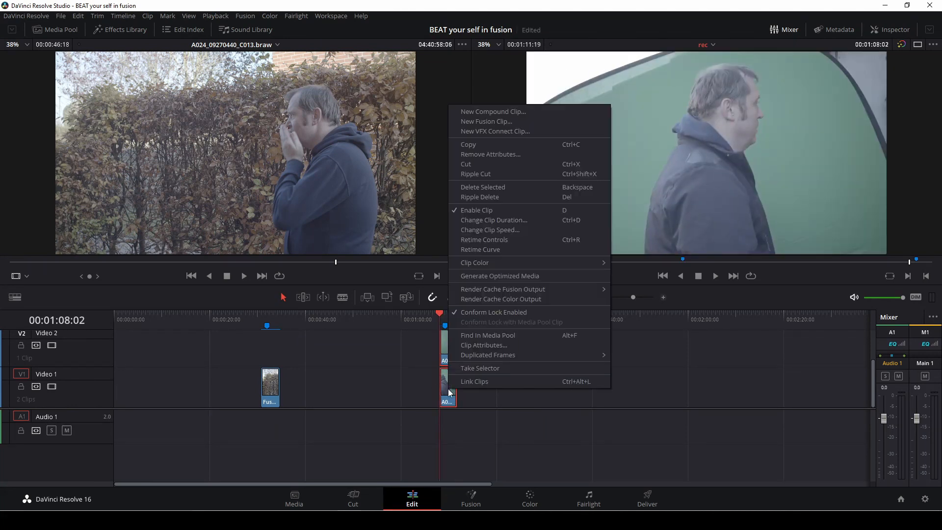
left_click(493, 123)
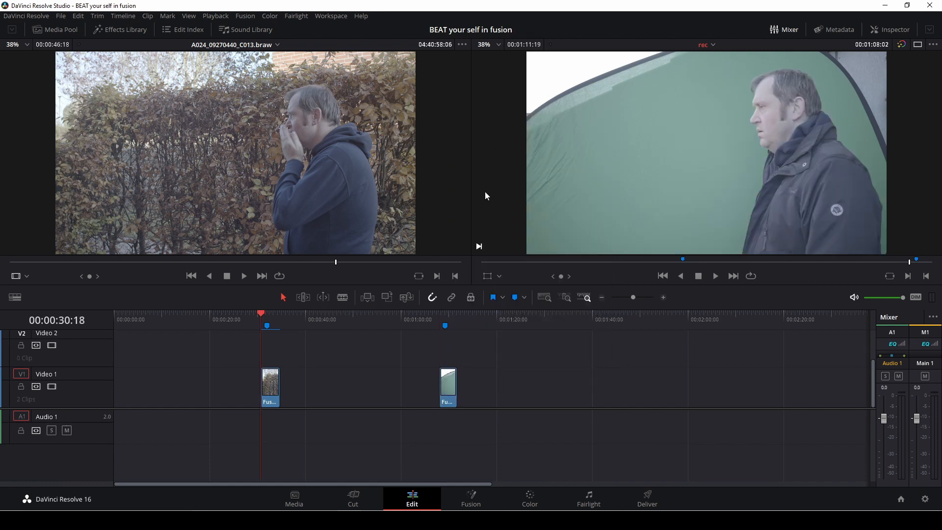
left_click(440, 319)
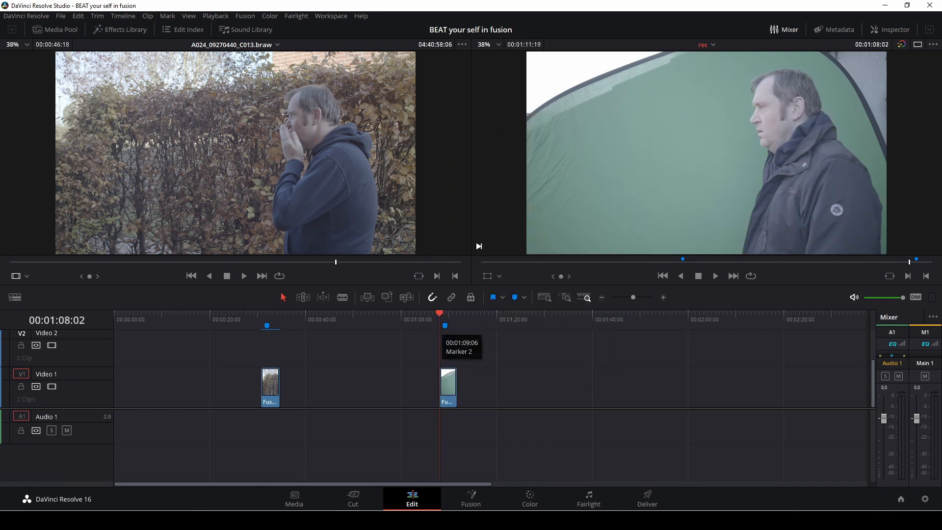
left_click(482, 501)
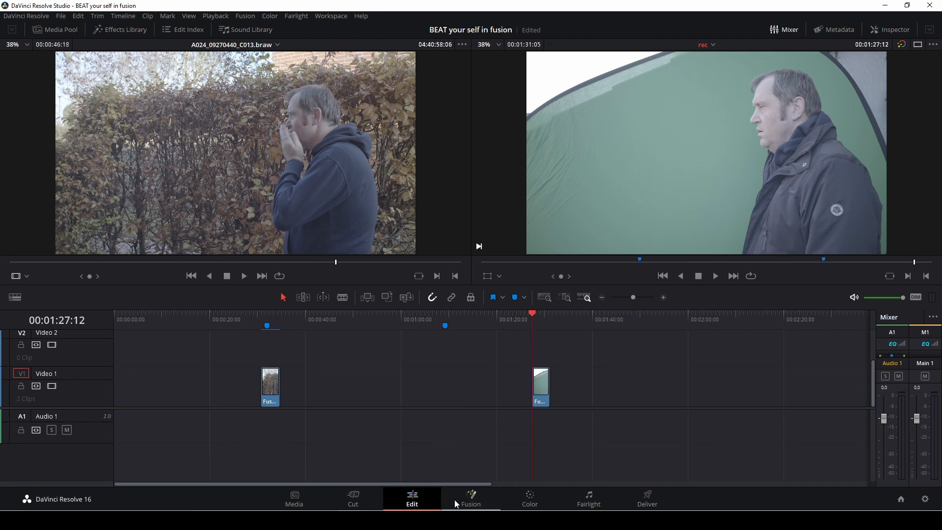
left_click(472, 503)
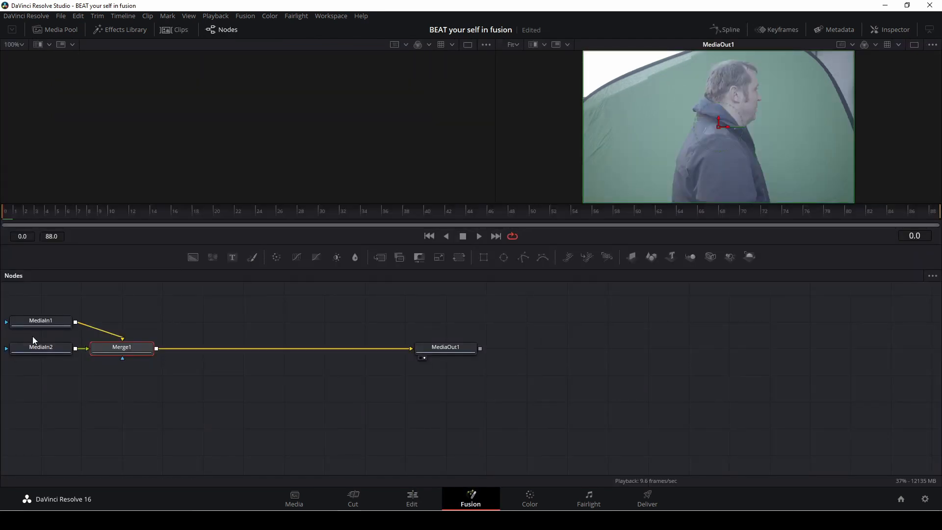
Step: Preview the punching MediaIn1 node in the viewer and rename it bet
left_click_drag(39, 320, 66, 323)
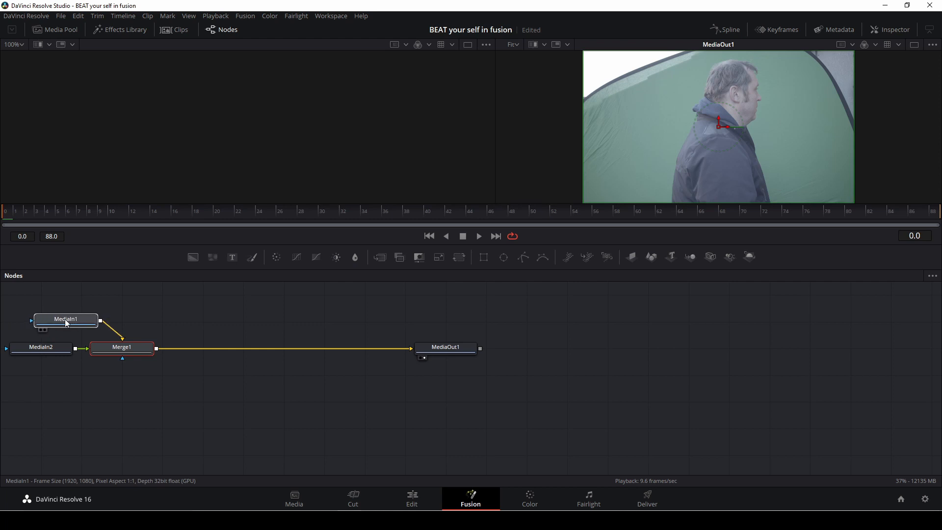
left_click(66, 322)
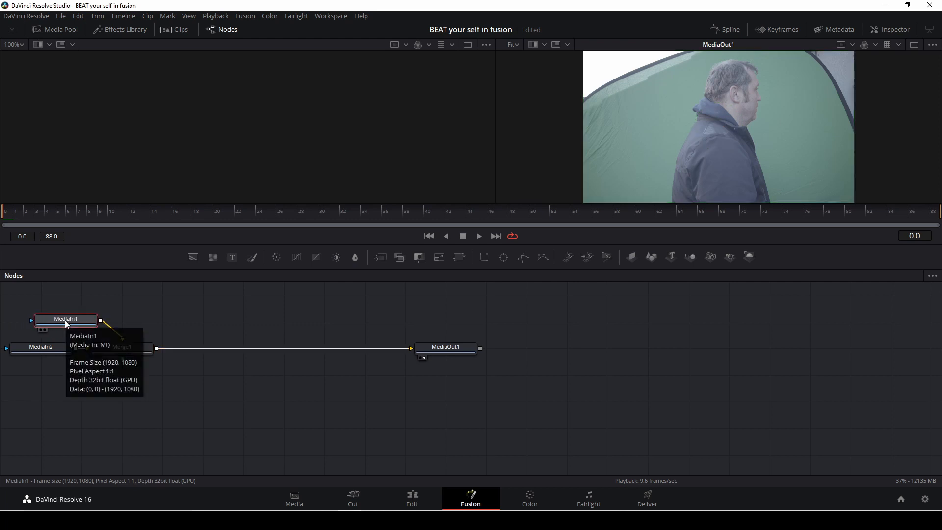
key("1")
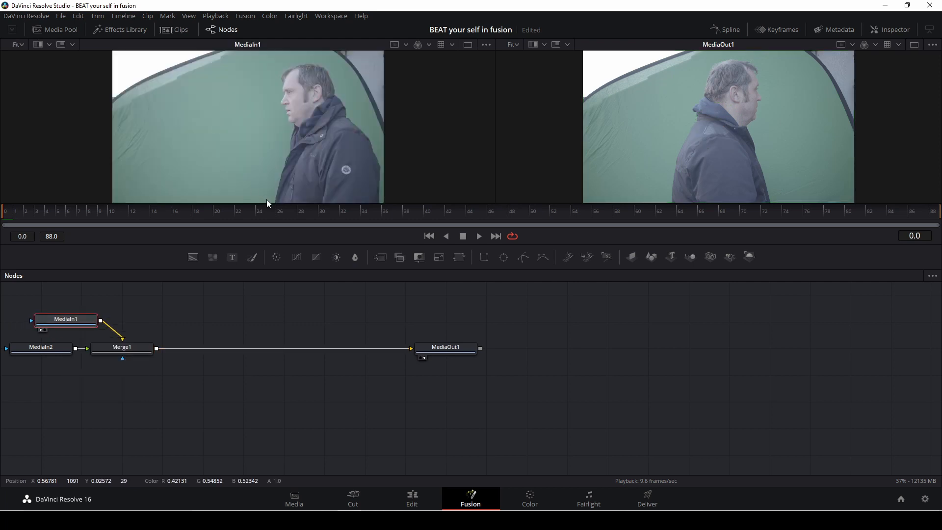
key("space")
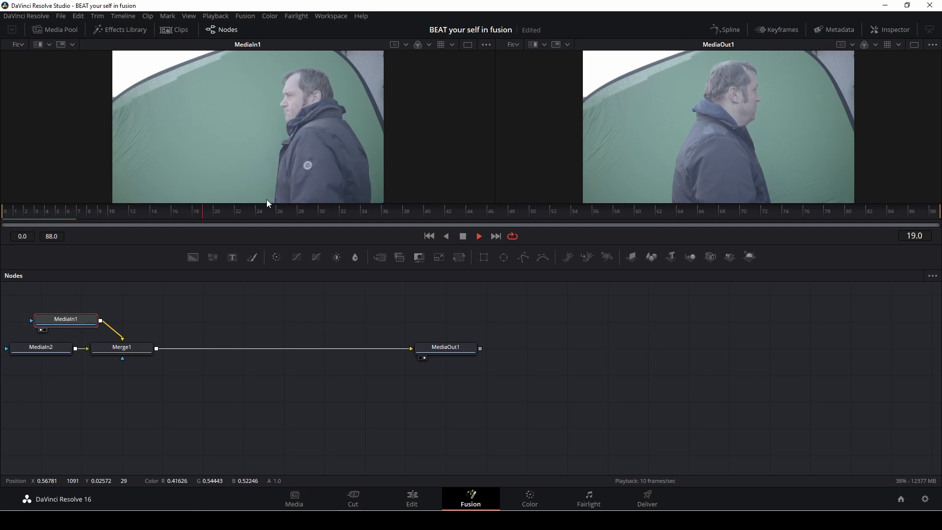
key("space")
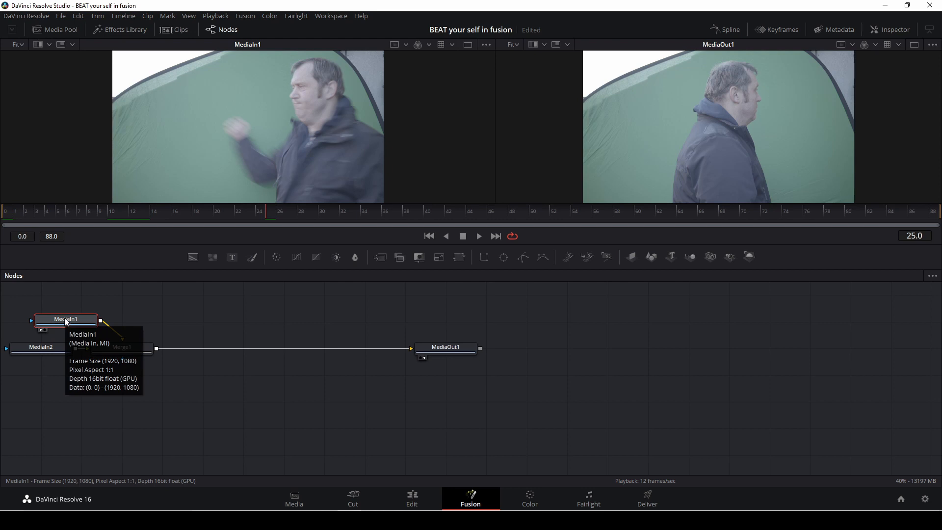
key("F2")
key("BackSpace")
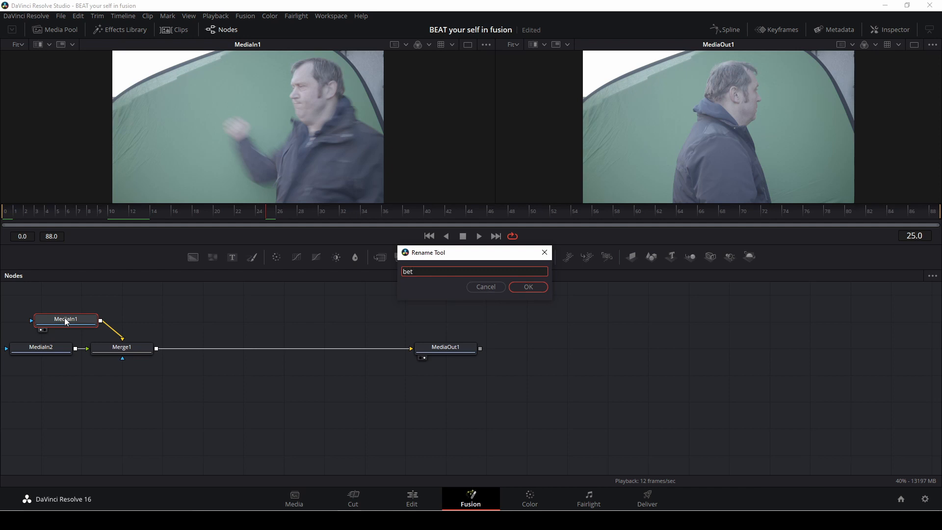
type("bet")
left_click(529, 287)
Step: View the MediaIn2 node and rename it hit
left_click(34, 349)
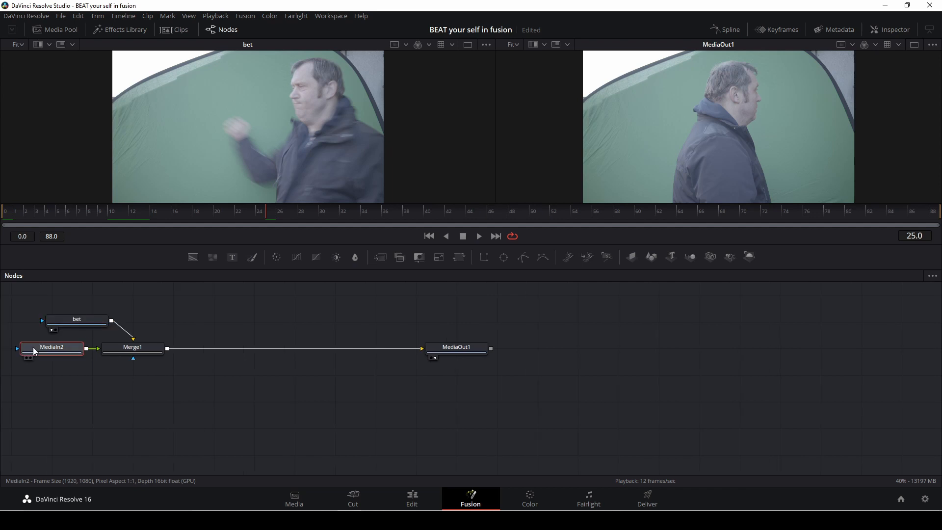
key("1")
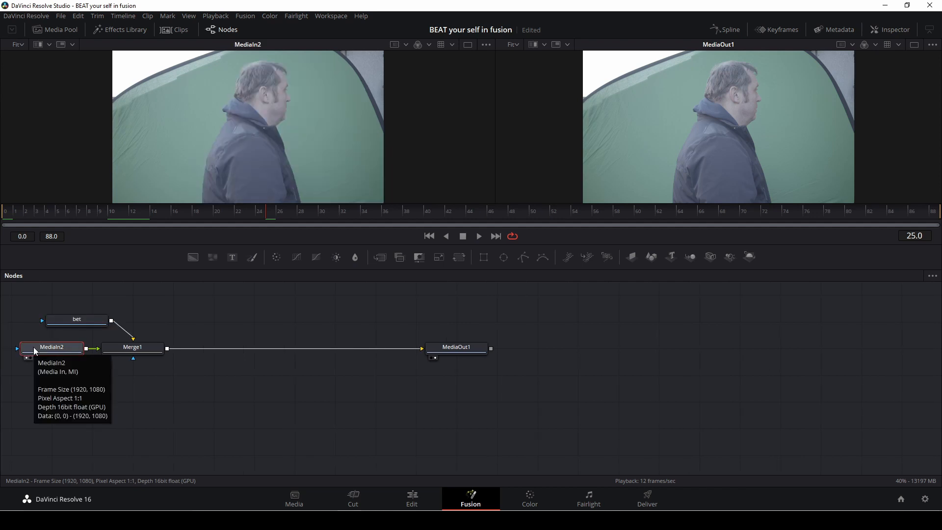
key("F2")
key("BackSpace")
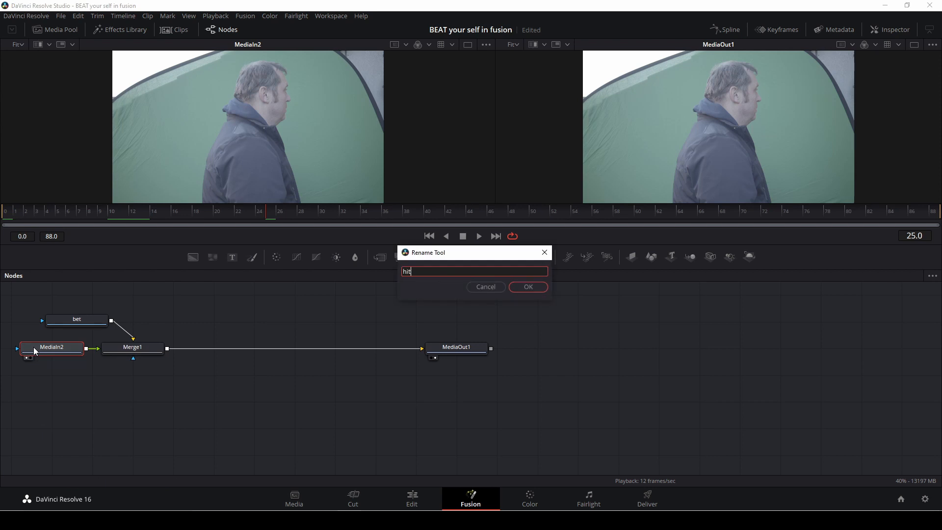
left_click(532, 287)
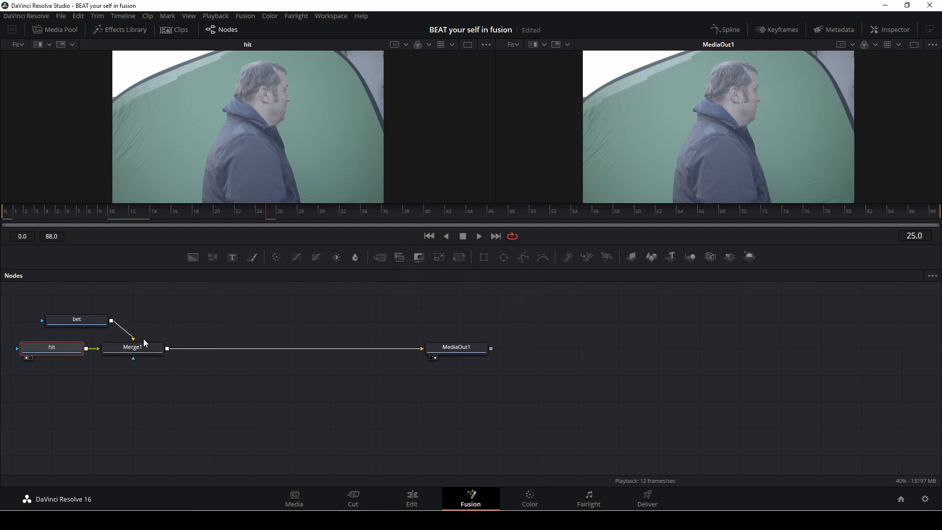
Step: Disconnect Merge1 from its inputs and output and spread the nodes apart in the node graph
left_click_drag(371, 350, 343, 363)
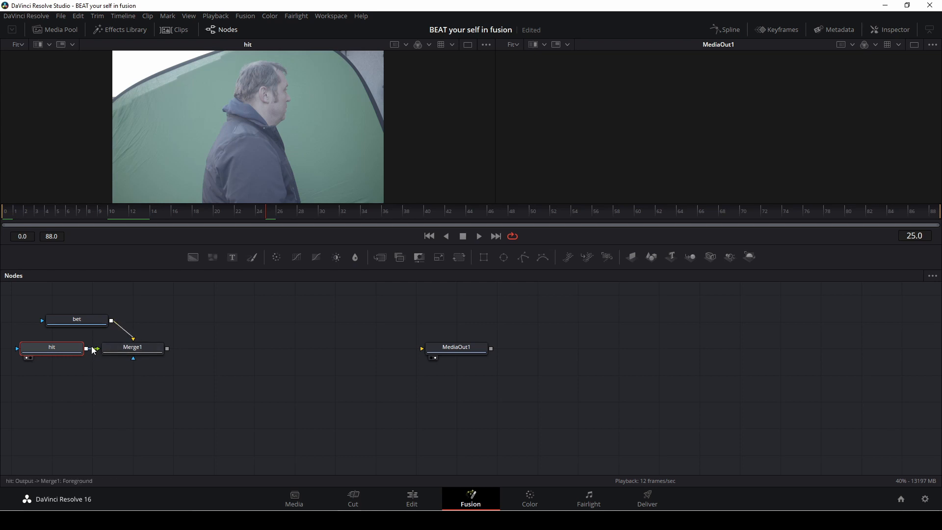
left_click_drag(91, 348, 351, 375)
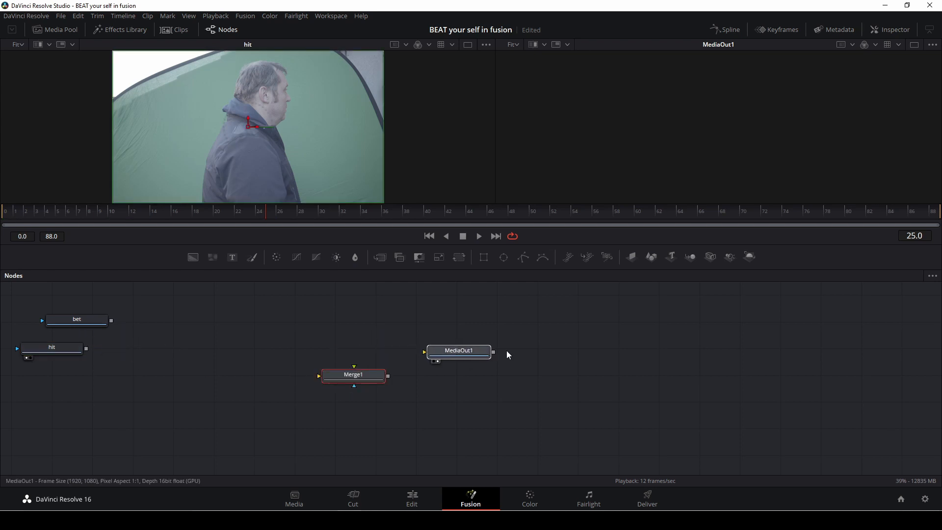
left_click_drag(471, 351, 779, 346)
left_click_drag(58, 349, 320, 322)
left_click_drag(90, 320, 147, 323)
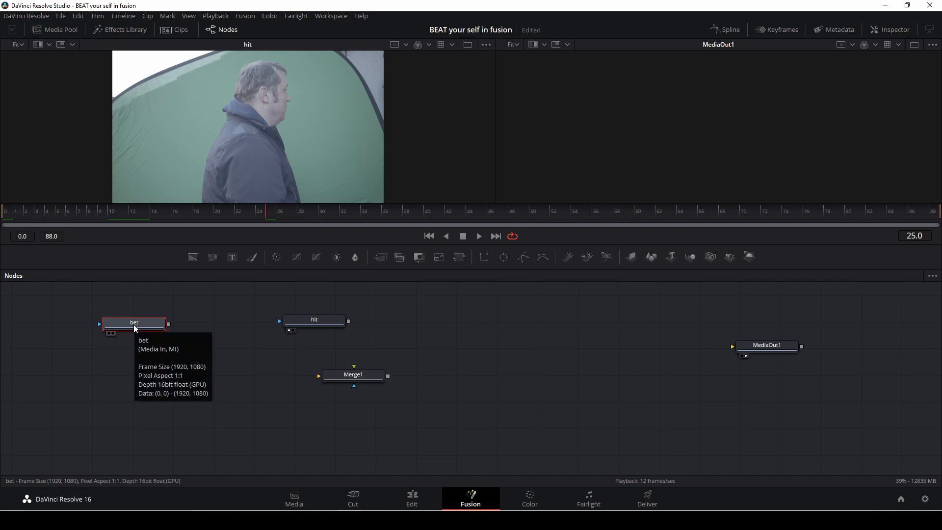
left_click_drag(308, 317, 209, 304)
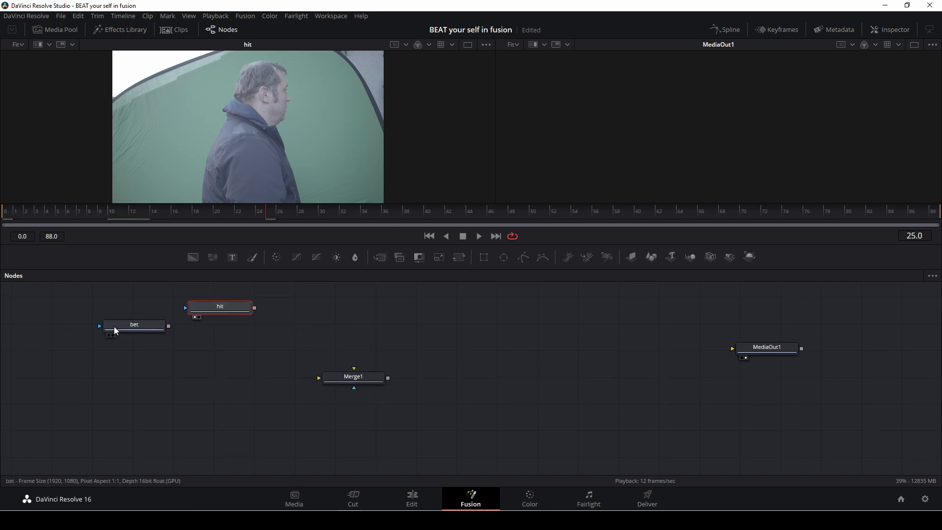
left_click_drag(114, 326, 559, 318)
left_click_drag(360, 383, 512, 346)
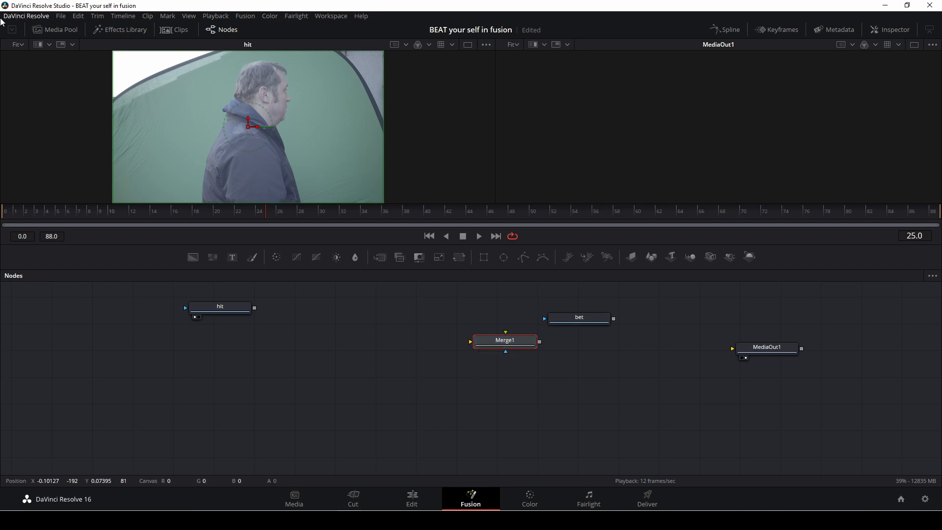
left_click_drag(791, 347, 816, 377)
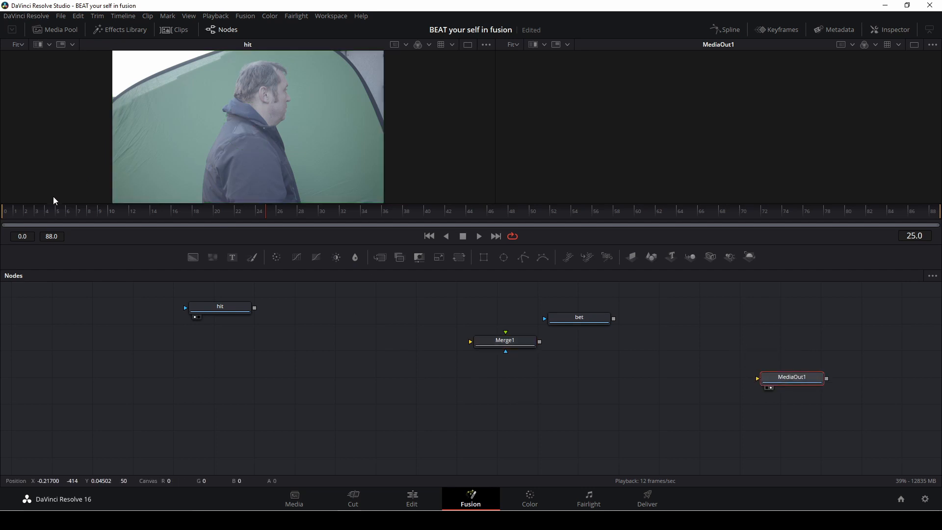
Step: Add the park background clip from the Media Pool to the node graph as a new MediaIn node
left_click(118, 29)
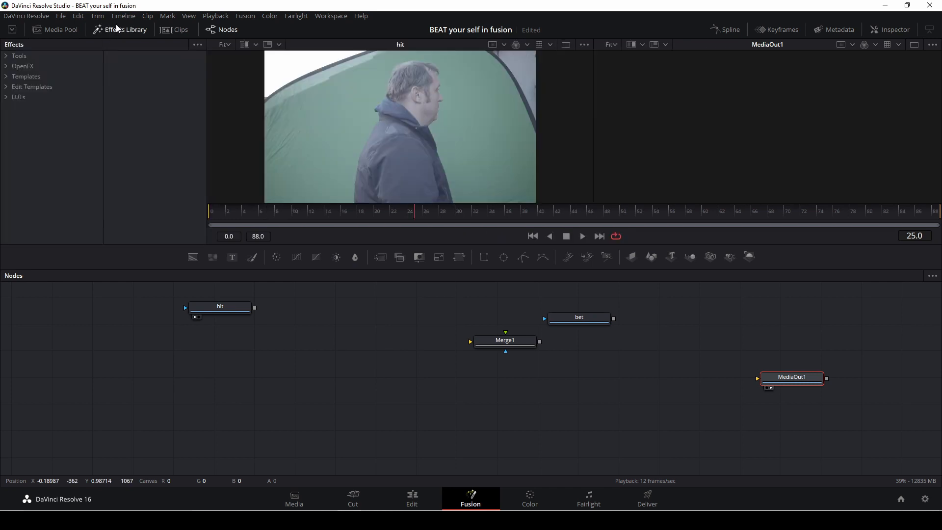
left_click(118, 28)
left_click(58, 28)
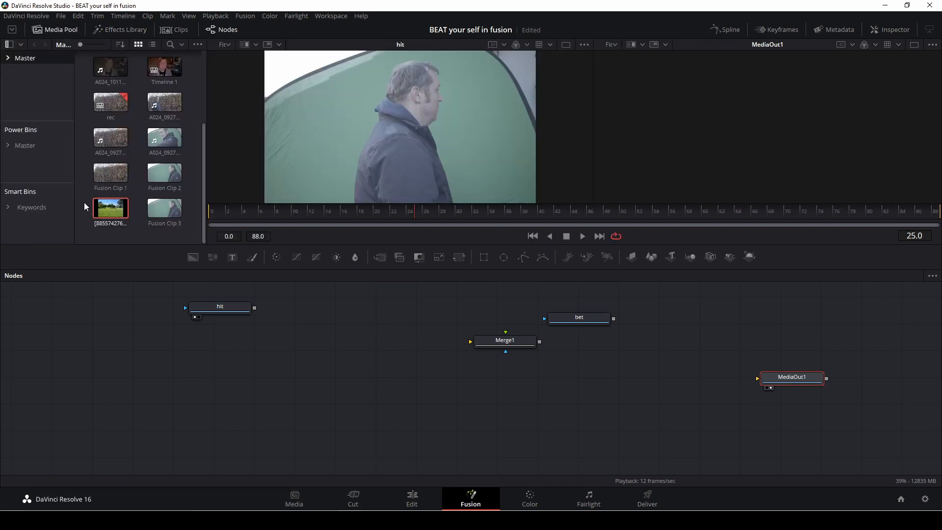
left_click_drag(111, 209, 213, 402)
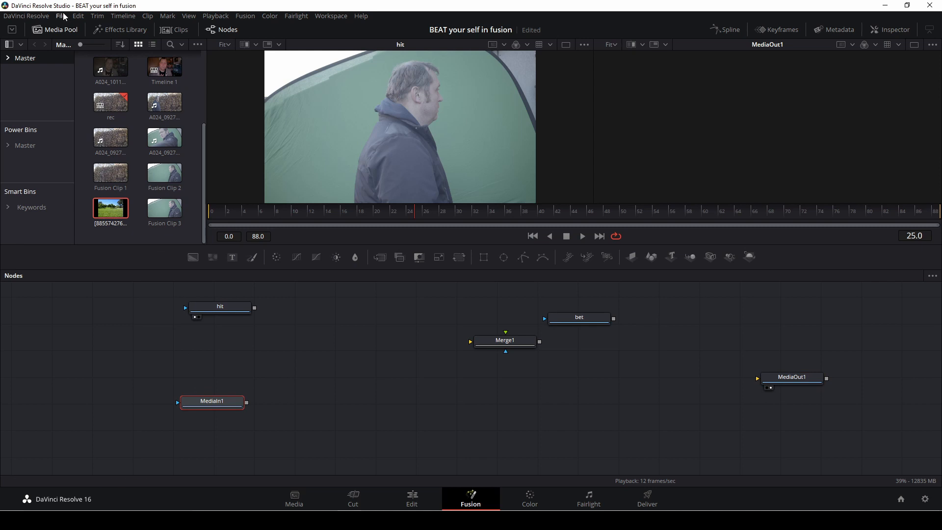
left_click(57, 28)
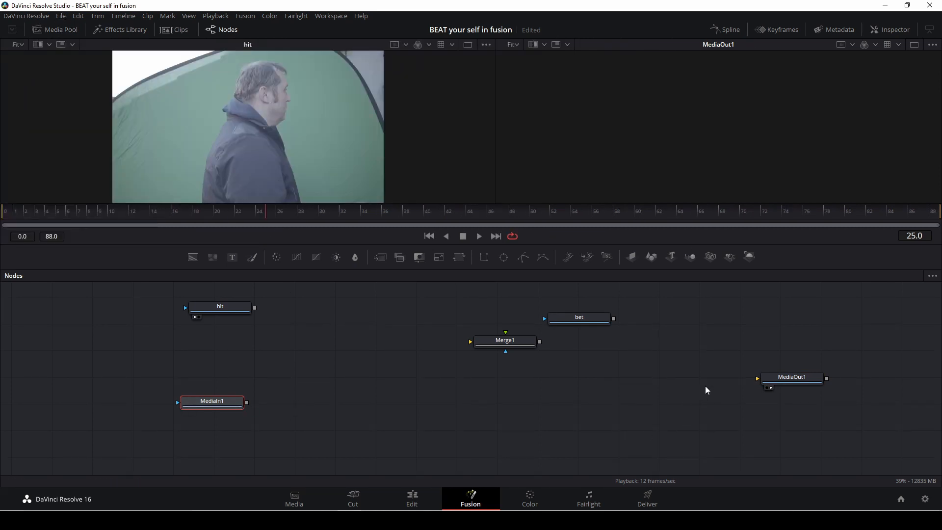
Step: Connect the background MediaIn1 node's output to MediaOut1 and fit it in the viewer
left_click_drag(792, 381, 797, 391)
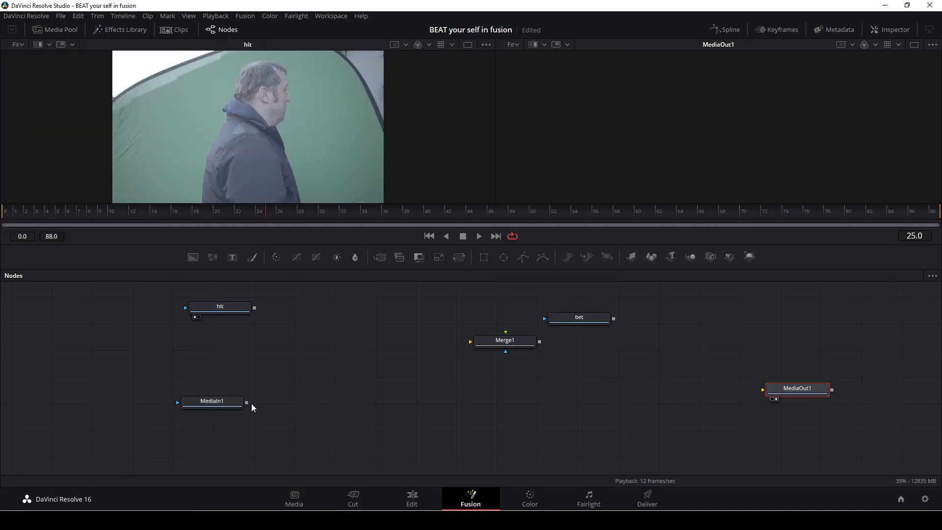
left_click_drag(246, 402, 763, 389)
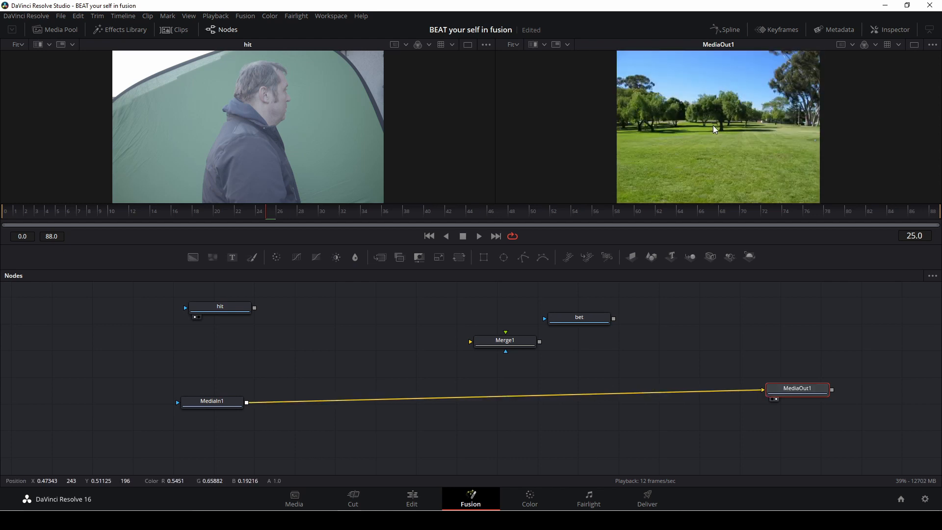
scroll(714, 127, "up", 2)
left_click_drag(692, 131, 889, 131)
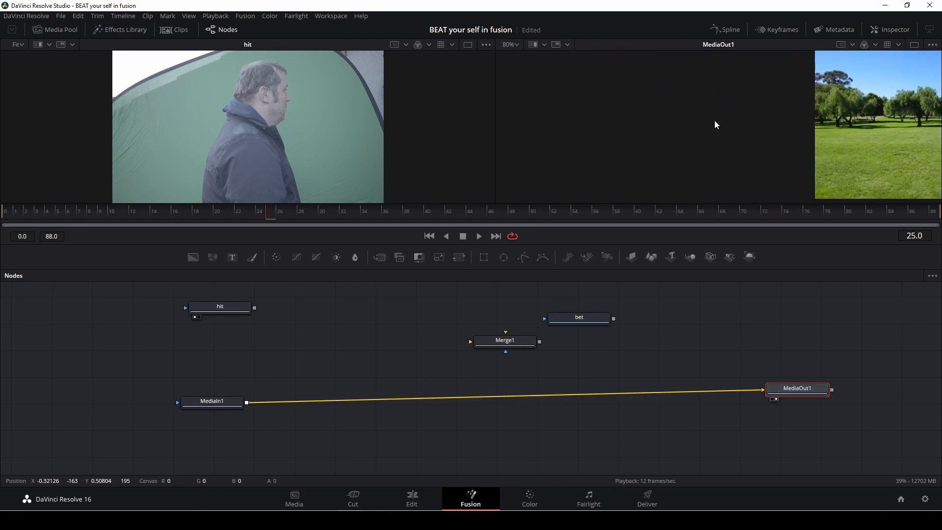
left_click_drag(714, 120, 768, 124)
left_click(518, 45)
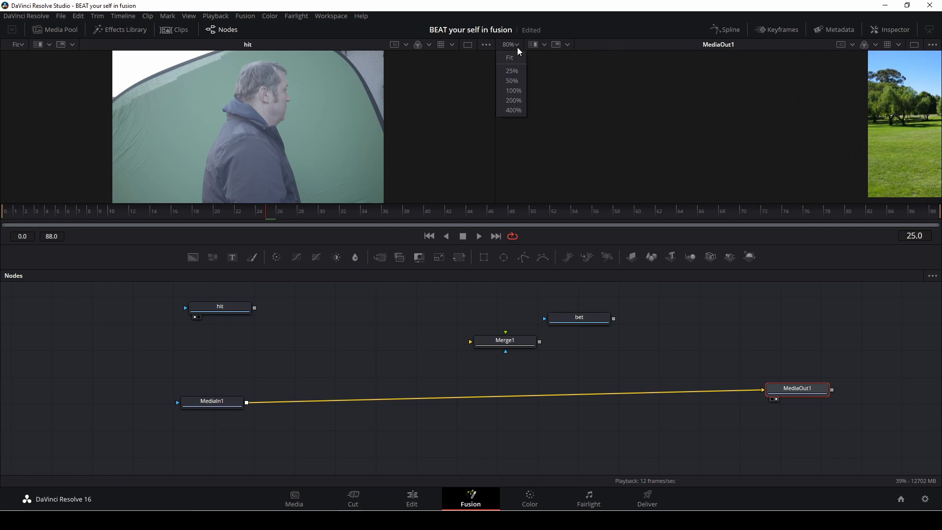
left_click(520, 58)
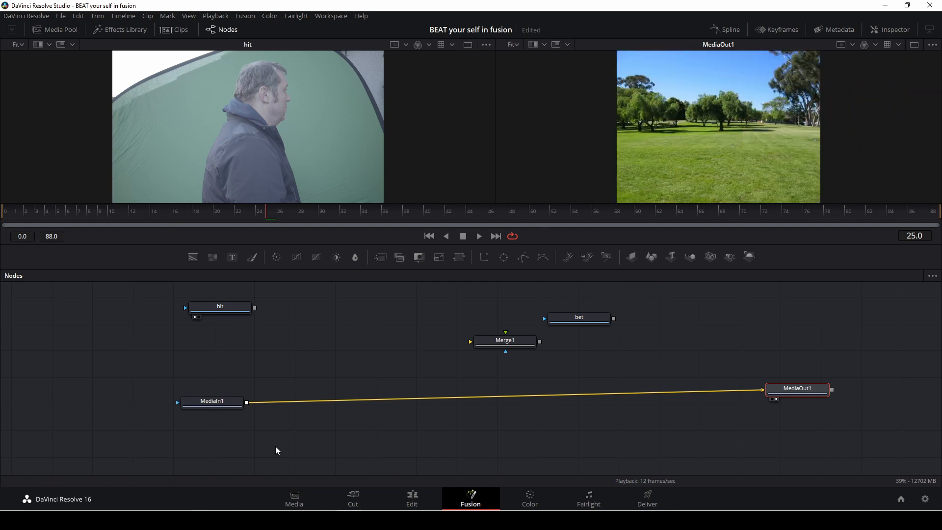
Step: Insert a Resize node between the background MediaIn1 and MediaOut1, then reposition the hit node
key("shift+space")
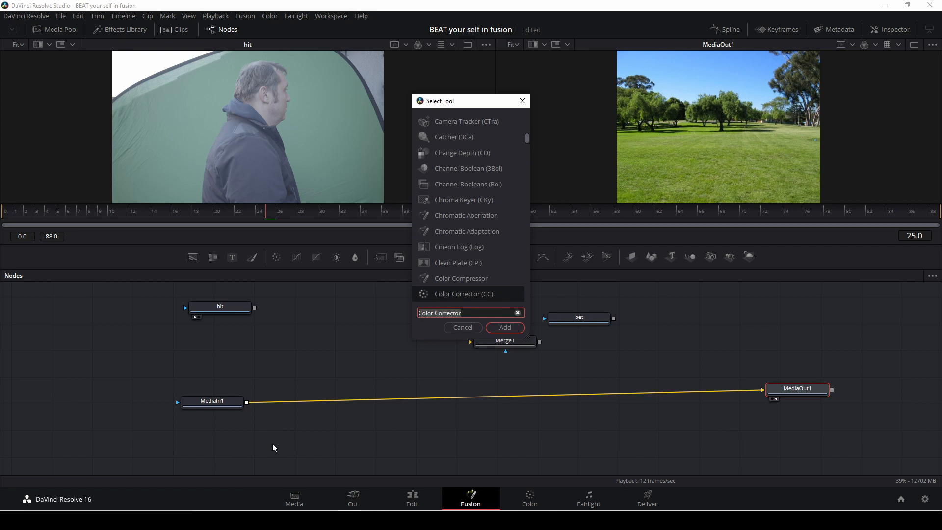
key("BackSpace")
type("re")
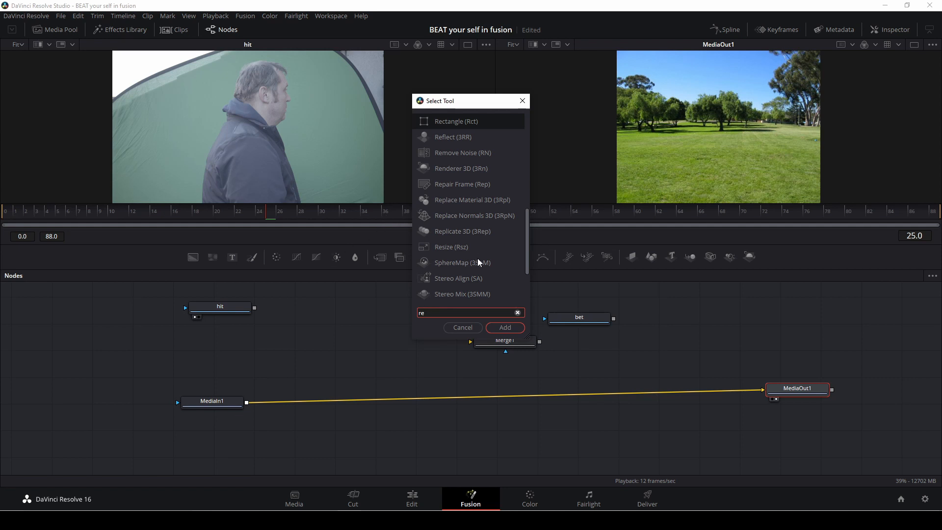
left_click(449, 246)
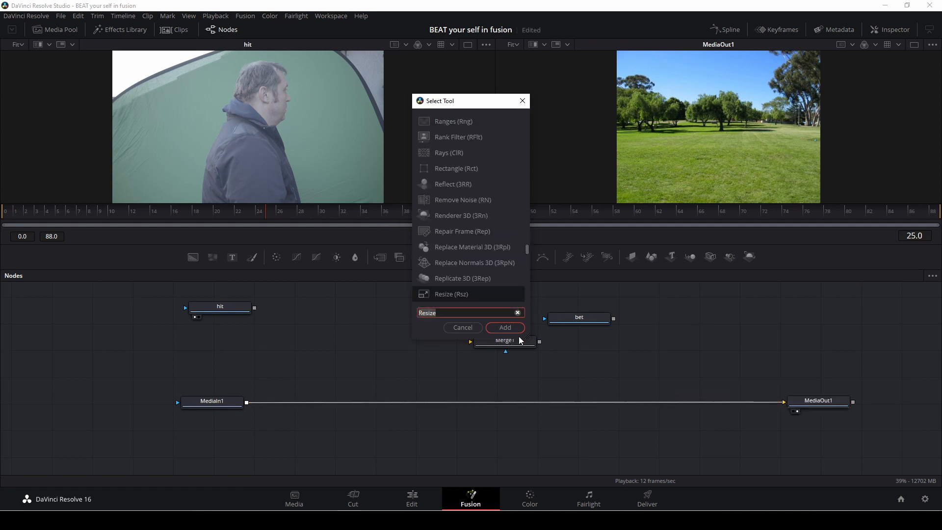
left_click(506, 328)
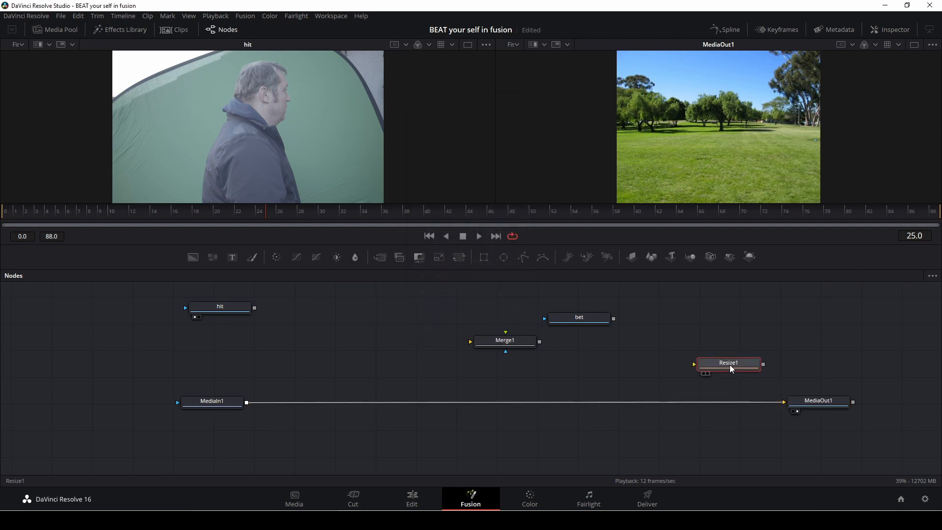
left_click_drag(729, 364, 310, 403)
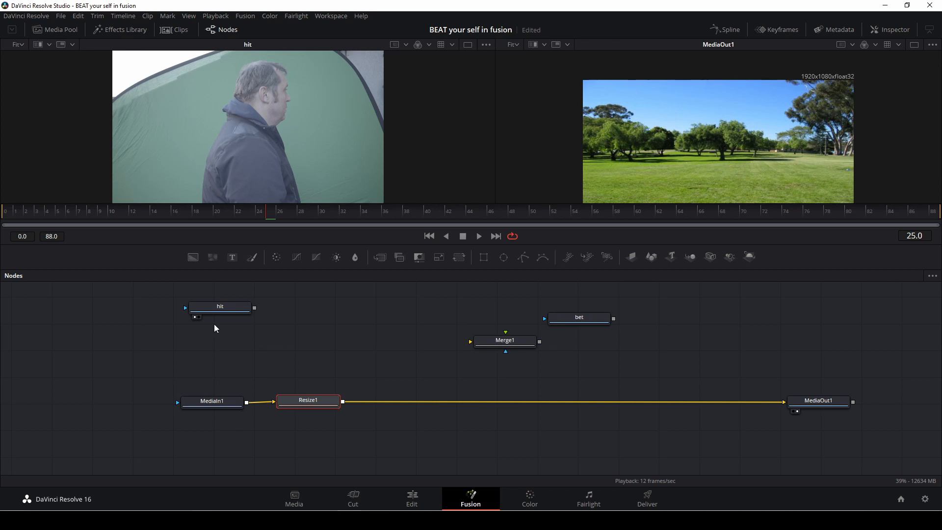
left_click_drag(210, 309, 298, 313)
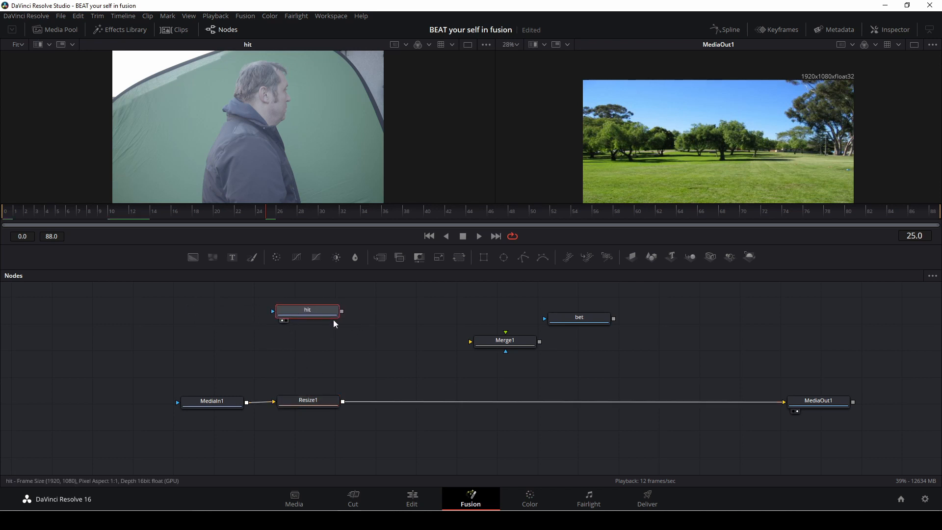
Step: Add a Color Corrector node after the hit node
key("shift+space")
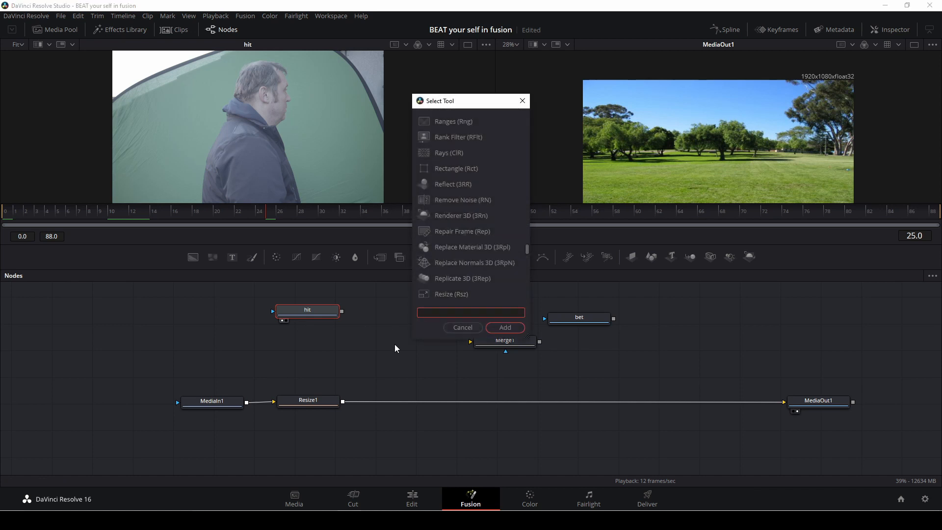
type("colo")
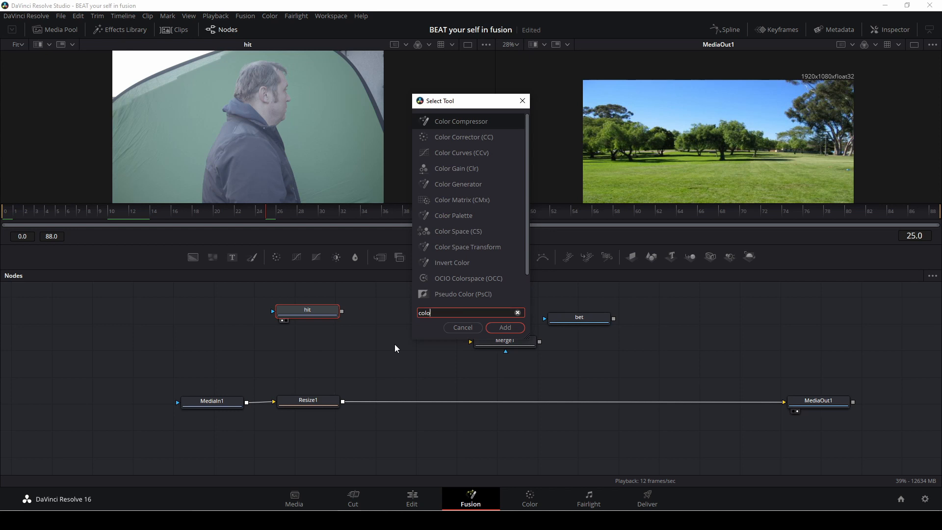
left_click(451, 140)
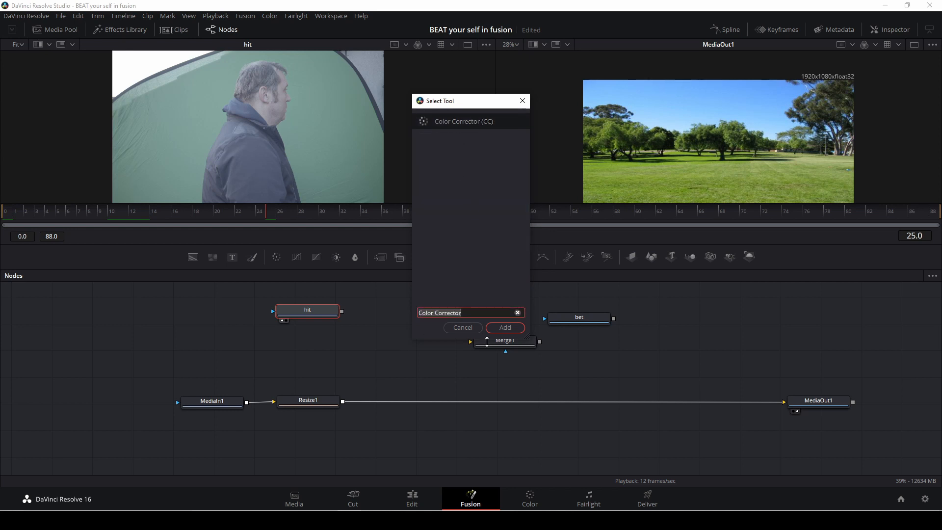
left_click(505, 328)
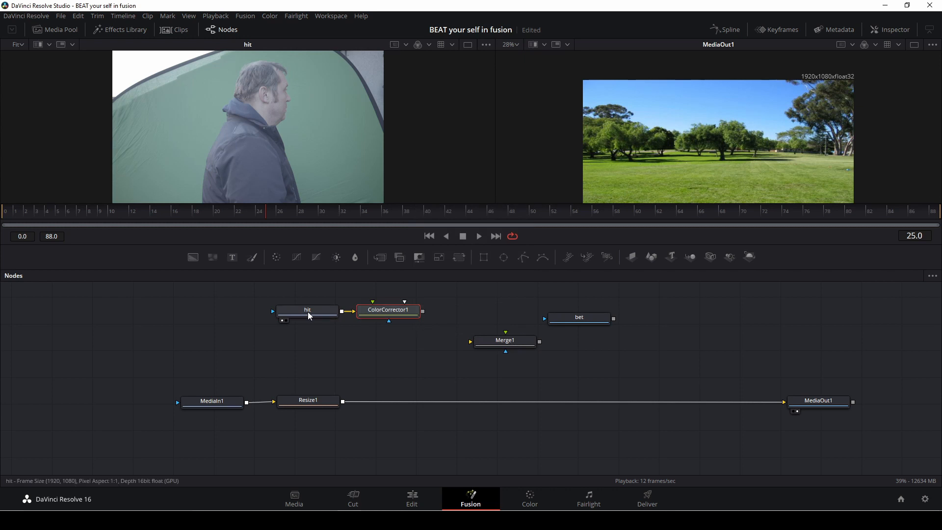
Step: Rearrange the hit, ColorCorrector1, bet and Merge1 nodes in the node graph
left_click_drag(309, 315, 267, 319)
left_click_drag(378, 313, 367, 320)
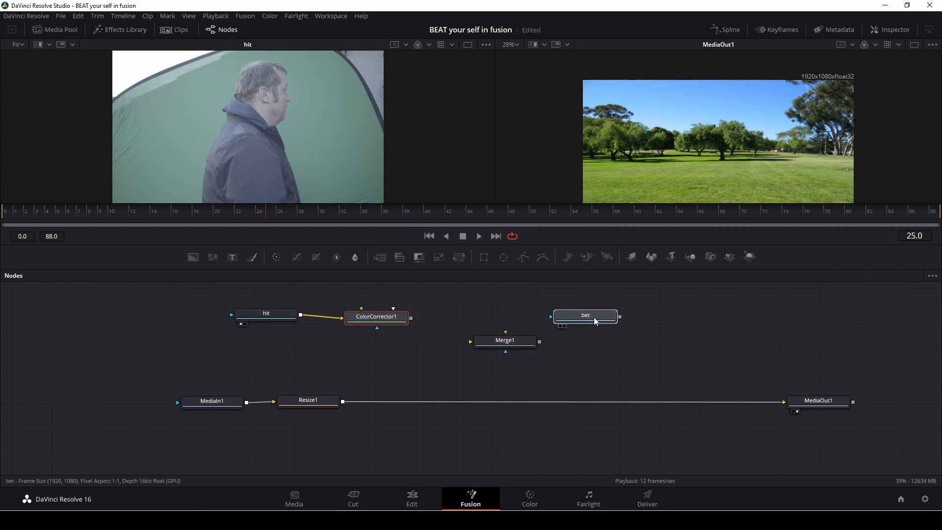
left_click_drag(591, 319, 722, 313)
left_click_drag(508, 342, 644, 347)
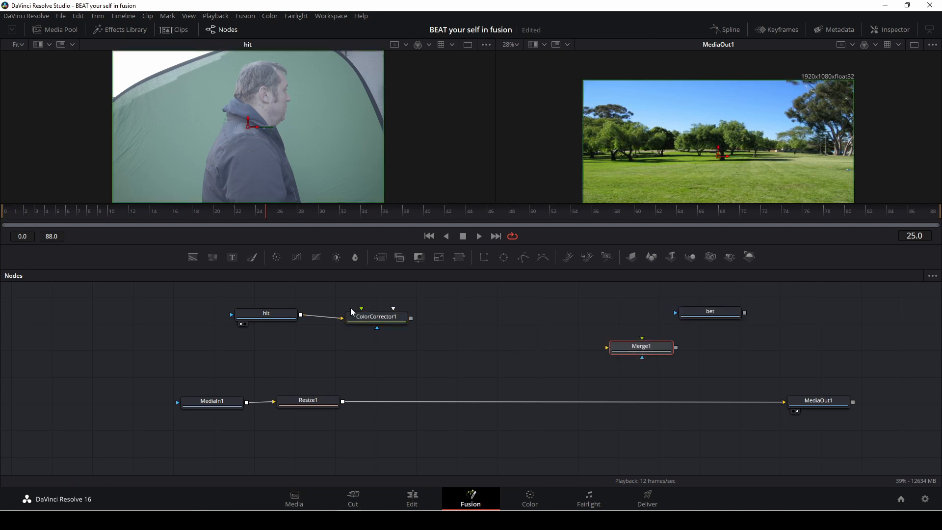
Step: Open ColorCorrector1's Levels settings in the inspector and show the node in the left viewer
left_click(376, 318)
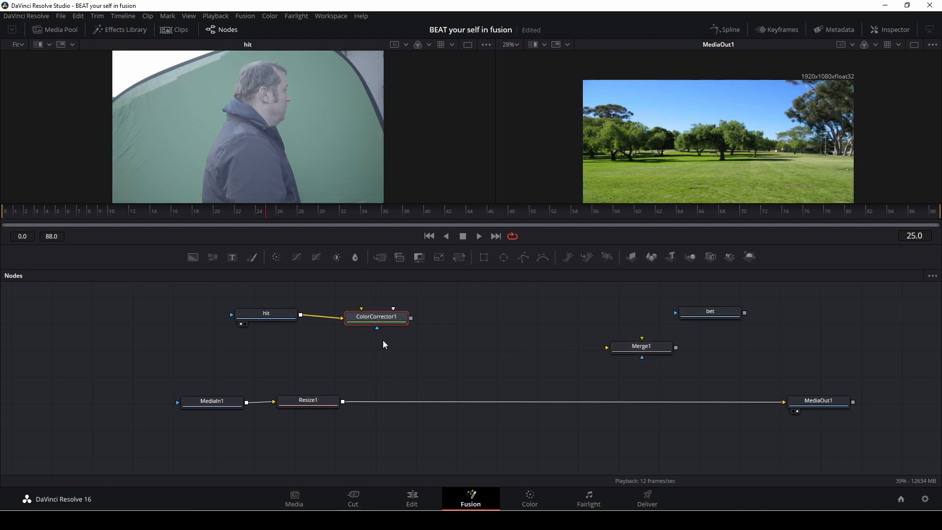
left_click(890, 30)
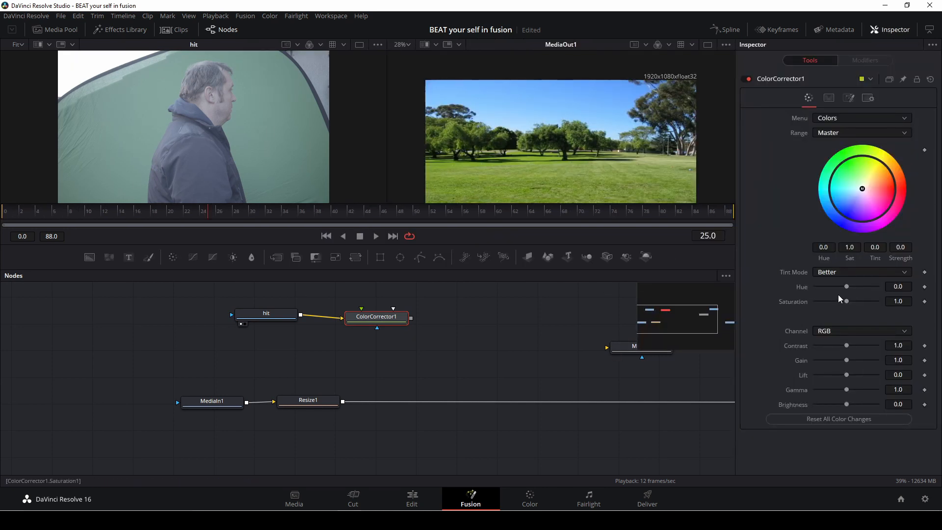
left_click(881, 117)
left_click(871, 138)
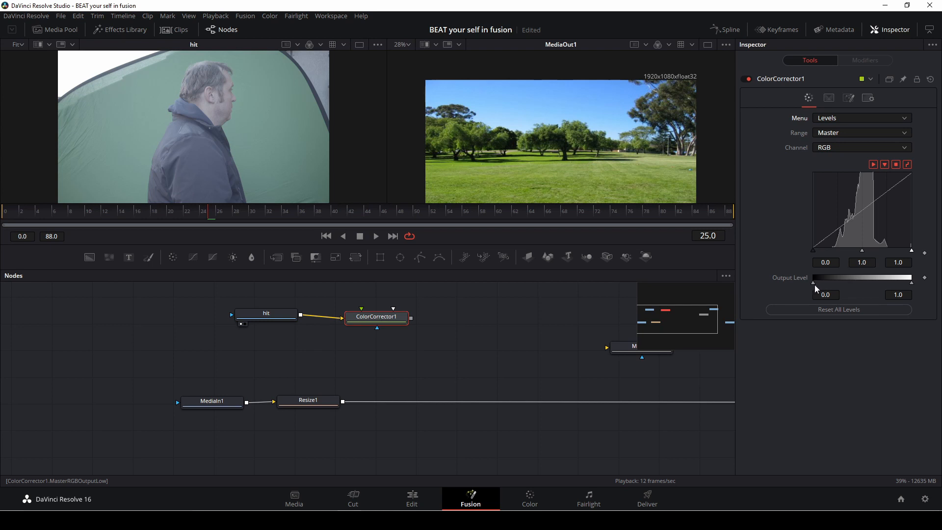
left_click_drag(813, 284, 816, 284)
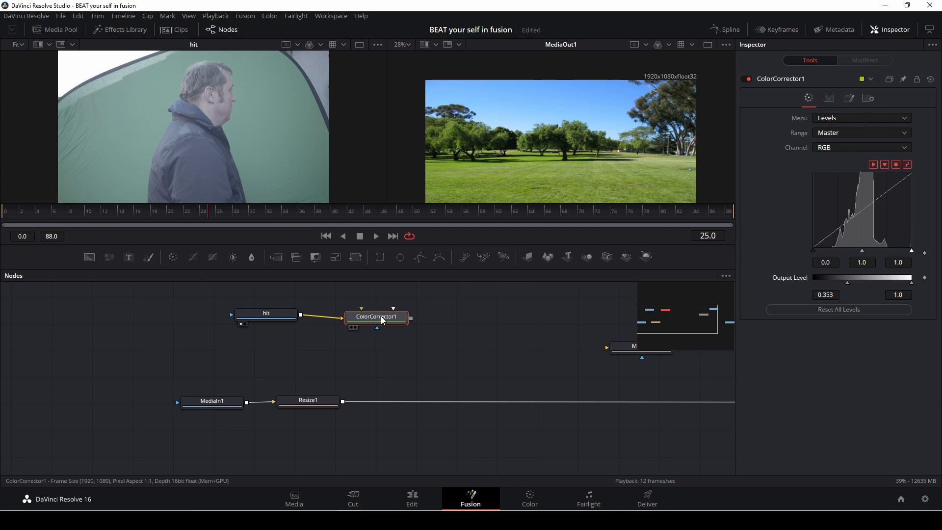
left_click_drag(381, 317, 251, 162)
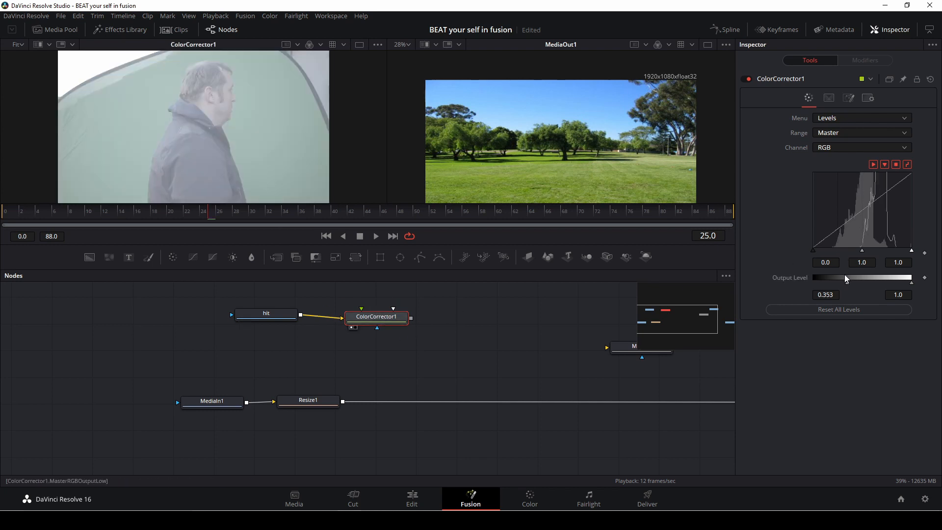
Step: Set ColorCorrector1's output levels to 0.0 low and 0.985 high
left_click_drag(846, 282, 811, 286)
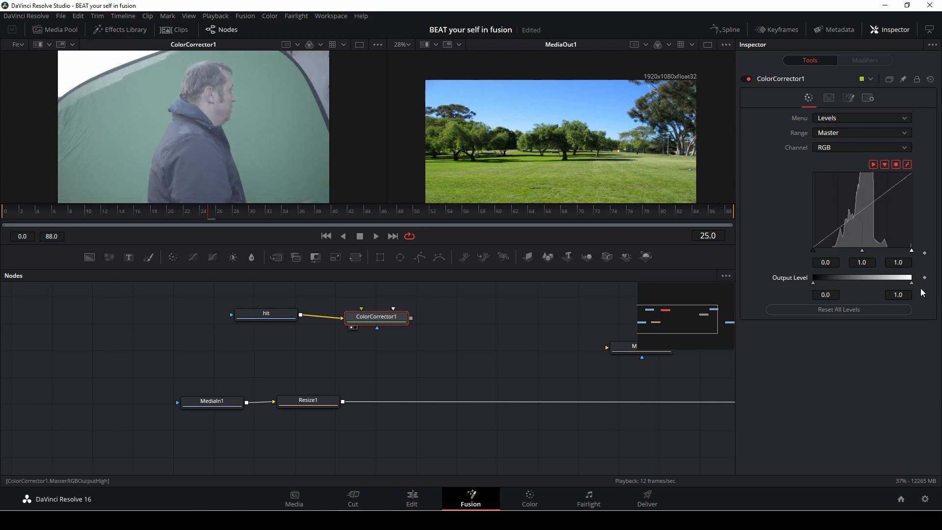
mouse_move(913, 283)
left_mouse_down()
mouse_move(897, 285)
mouse_move(911, 283)
left_mouse_up()
Step: Switch ColorCorrector1 to Colors and set contrast 1.95, gain 0.81, lift -0.08, gamma 0.88 and brightness 0.02
left_click(841, 117)
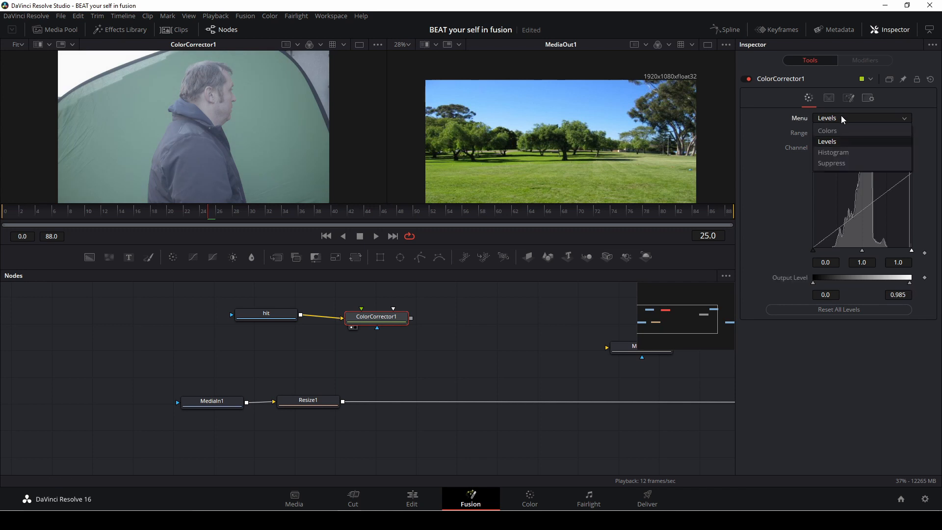
left_click(841, 131)
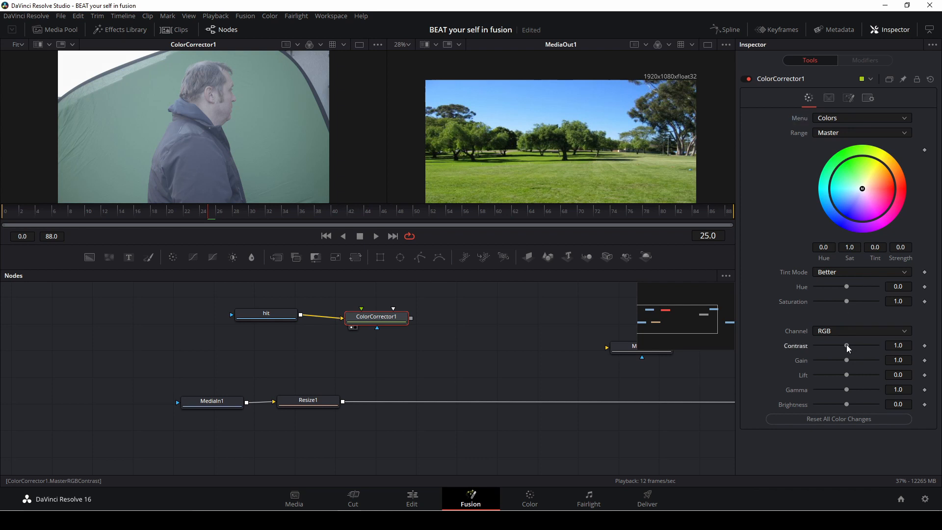
left_click_drag(846, 344, 844, 376)
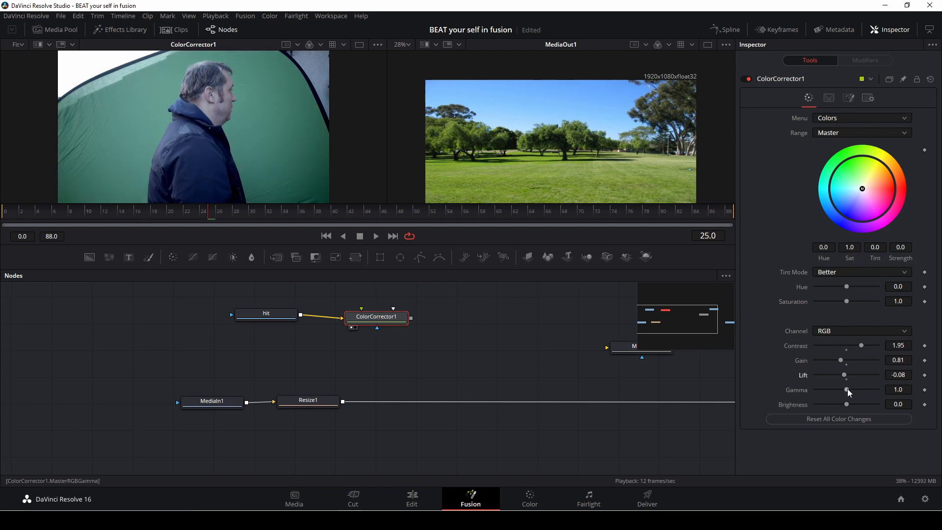
left_click_drag(846, 389, 846, 401)
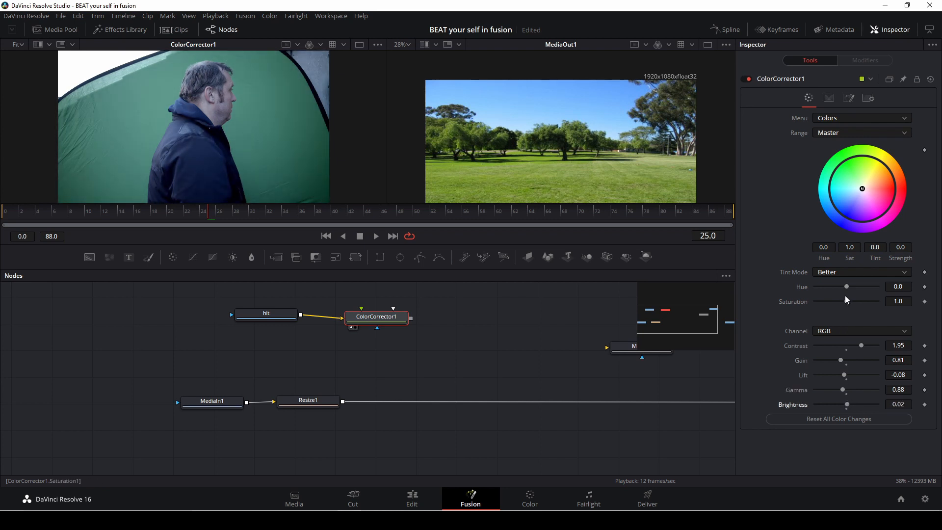
Step: Set ColorCorrector1's saturation to 1.7 and hue to 0.06, then close the inspector
mouse_move(846, 301)
left_mouse_down()
mouse_move(875, 304)
mouse_move(848, 286)
left_mouse_up()
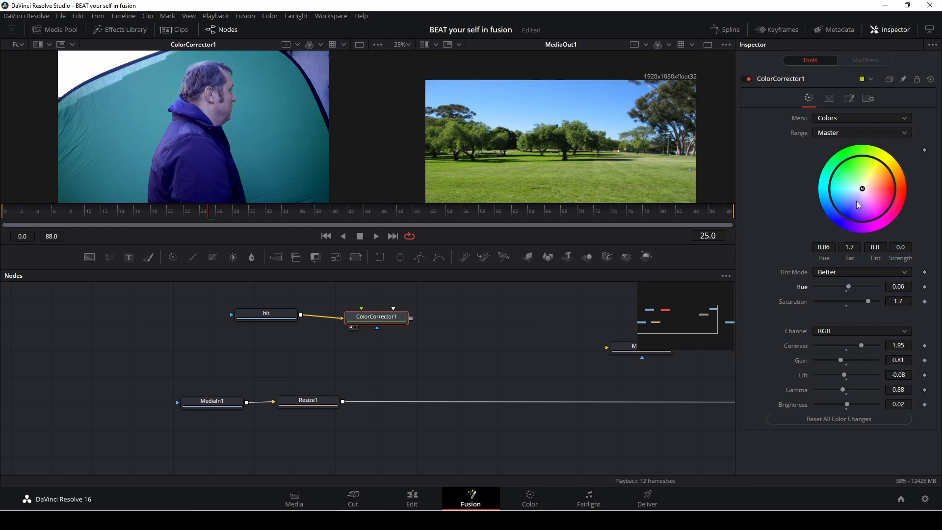
mouse_move(862, 190)
left_mouse_down()
mouse_move(849, 203)
mouse_move(867, 202)
mouse_move(863, 188)
left_mouse_up()
left_click(895, 30)
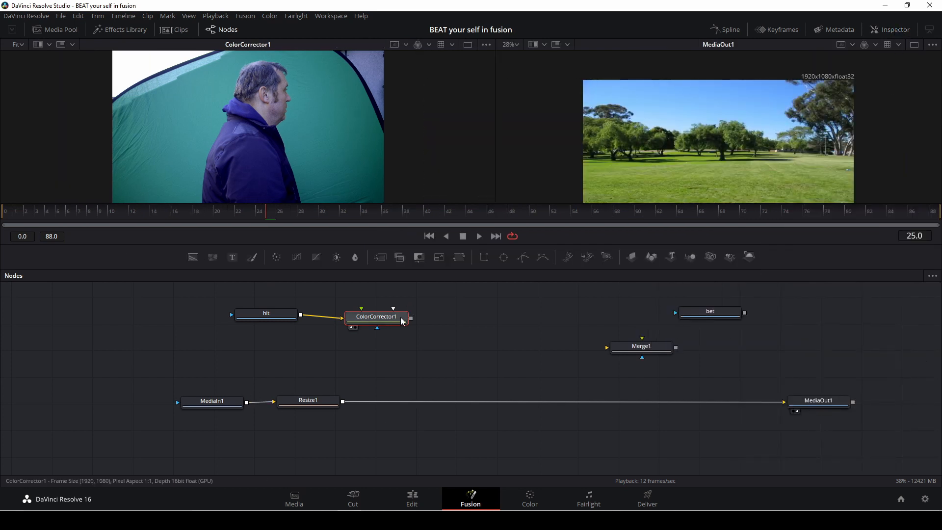
Step: Add a Delta Keyer node after ColorCorrector1
key("shift+space")
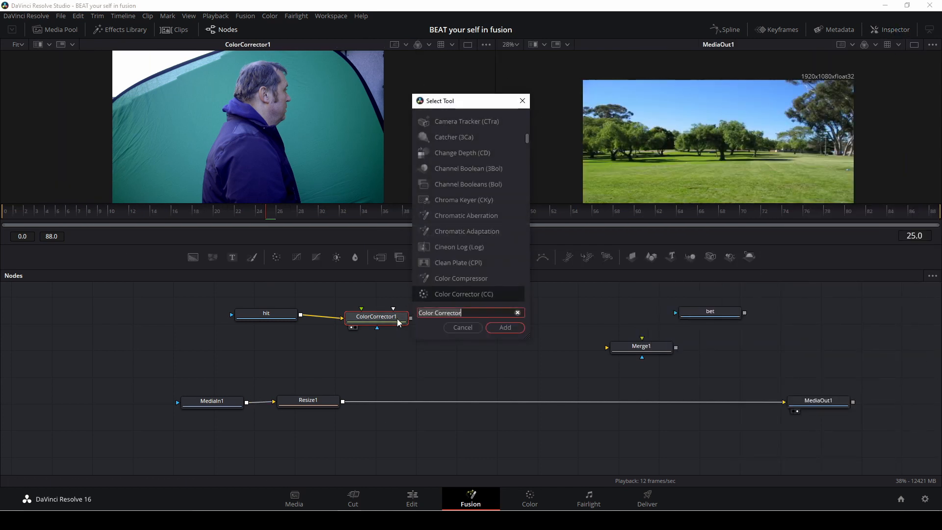
key("BackSpace")
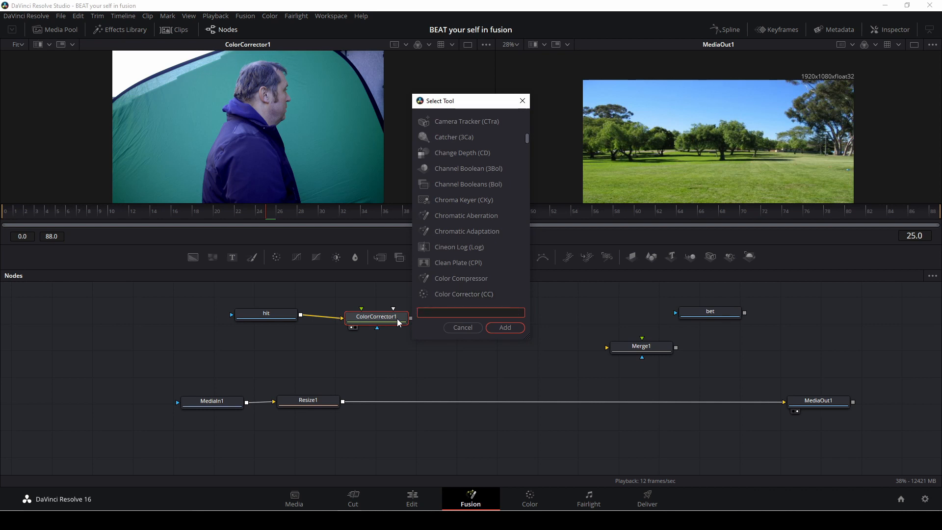
type("del")
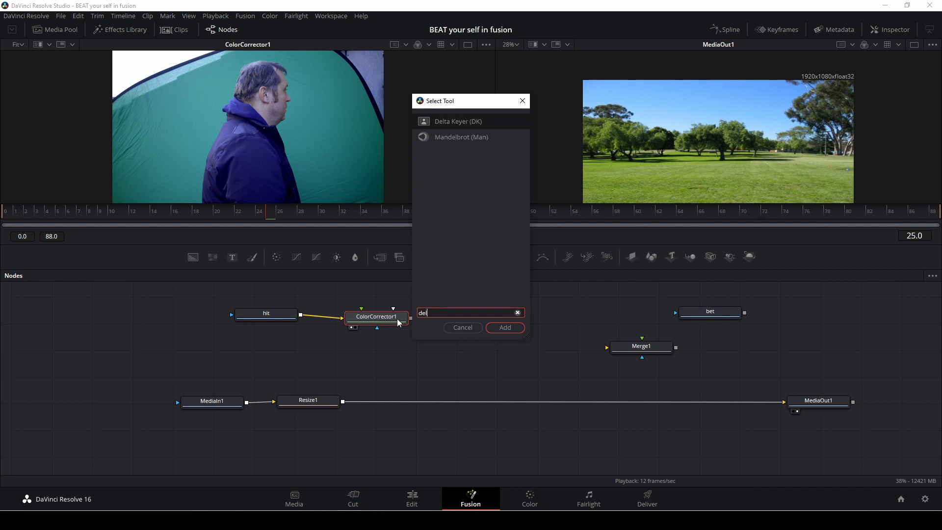
left_click(460, 123)
left_click(504, 327)
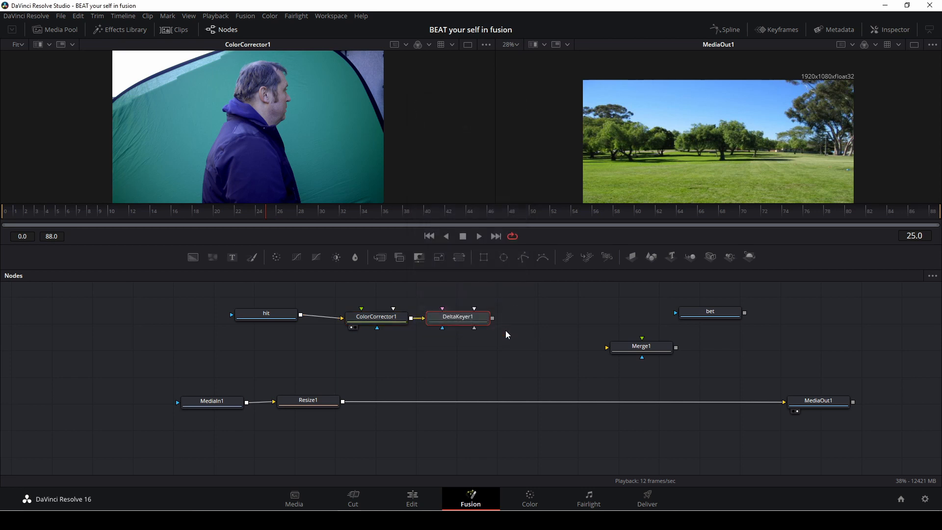
Step: Insert Merge1 between Resize1 and MediaOut1 and connect DeltaKeyer1 to its Foreground input
left_click_drag(472, 320, 466, 334)
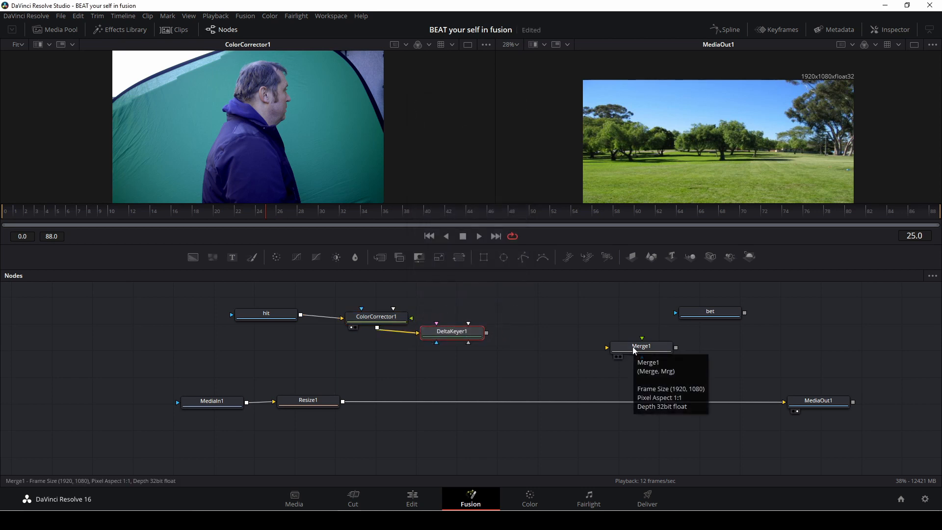
left_click_drag(633, 350, 462, 406)
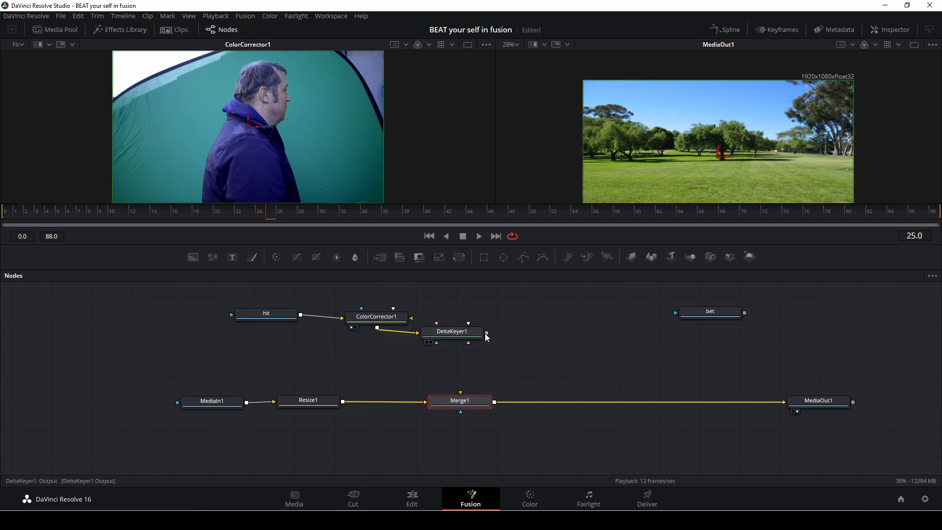
left_click_drag(486, 333, 466, 403)
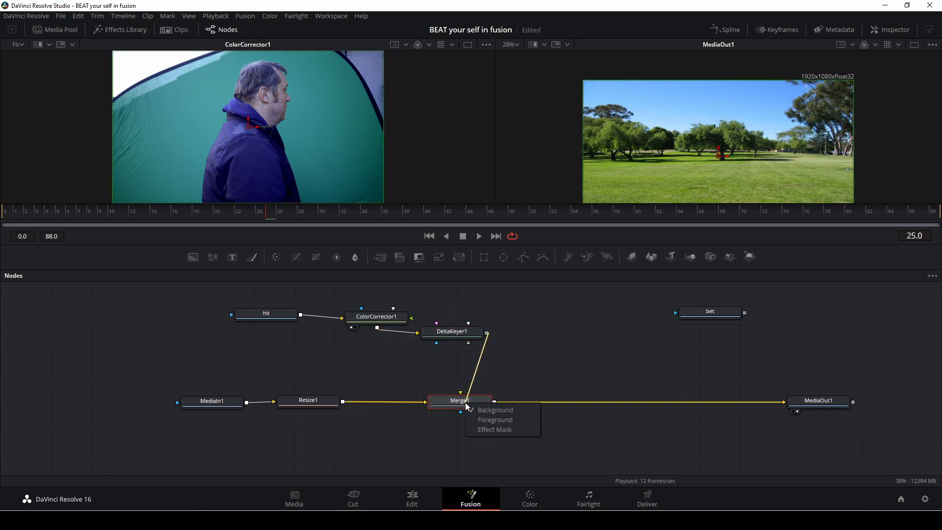
left_click(495, 418)
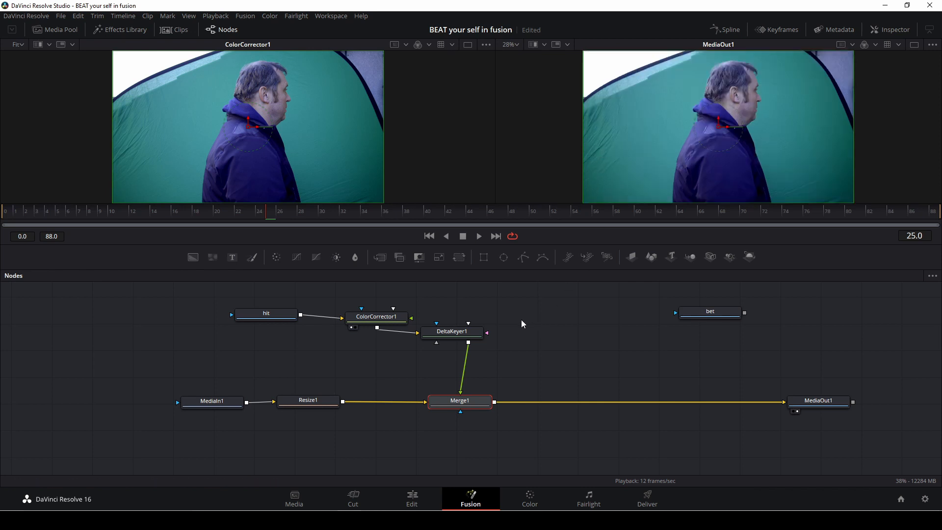
Step: Reposition DeltaKeyer1 and show it in the right viewer
left_click_drag(452, 333, 438, 354)
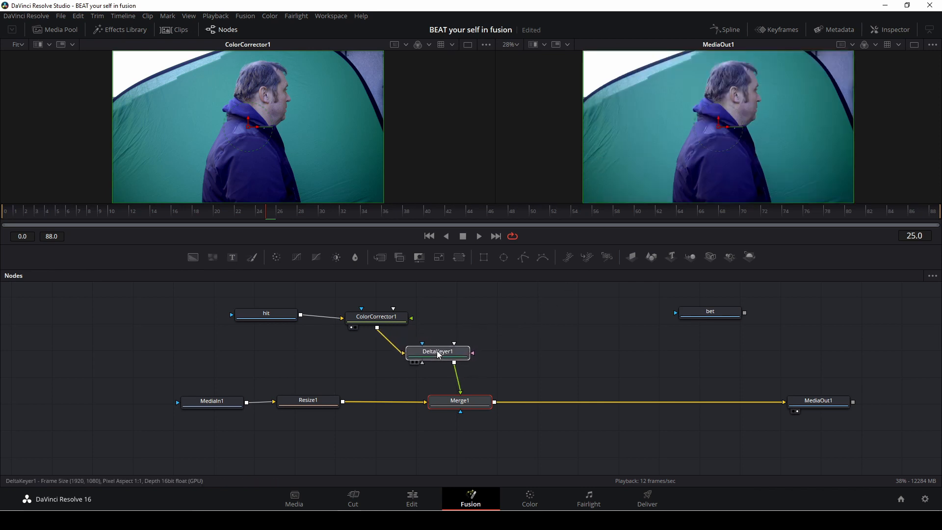
left_click(440, 353)
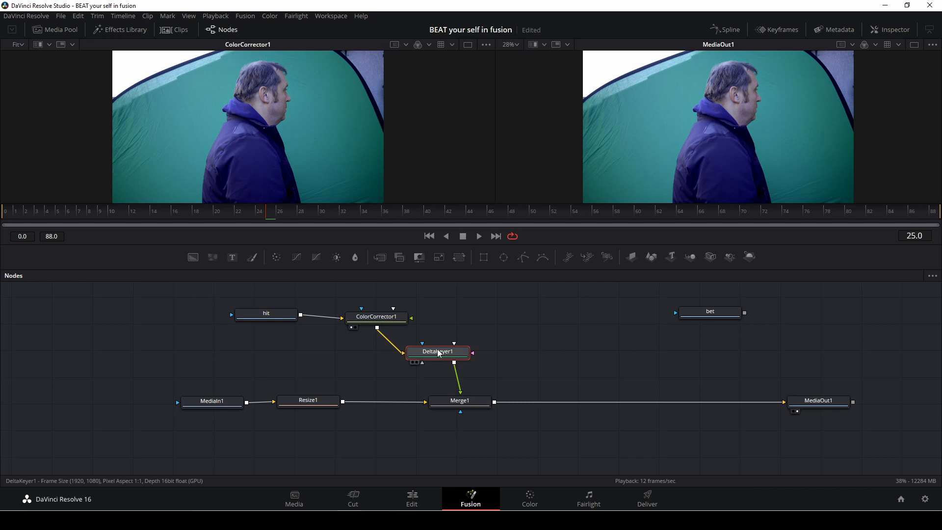
left_click_drag(438, 353, 609, 186)
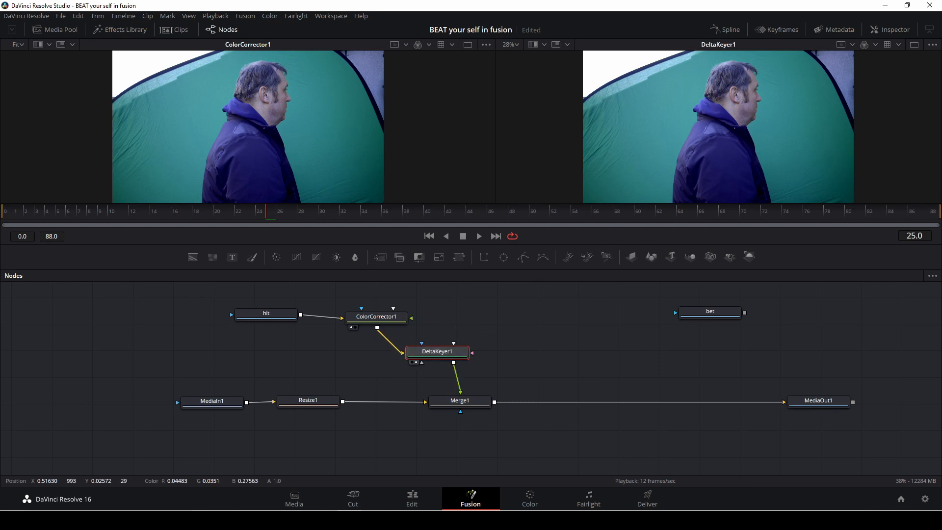
Step: Open DeltaKeyer1 in the inspector and sample the green screen as its background color
left_click(889, 29)
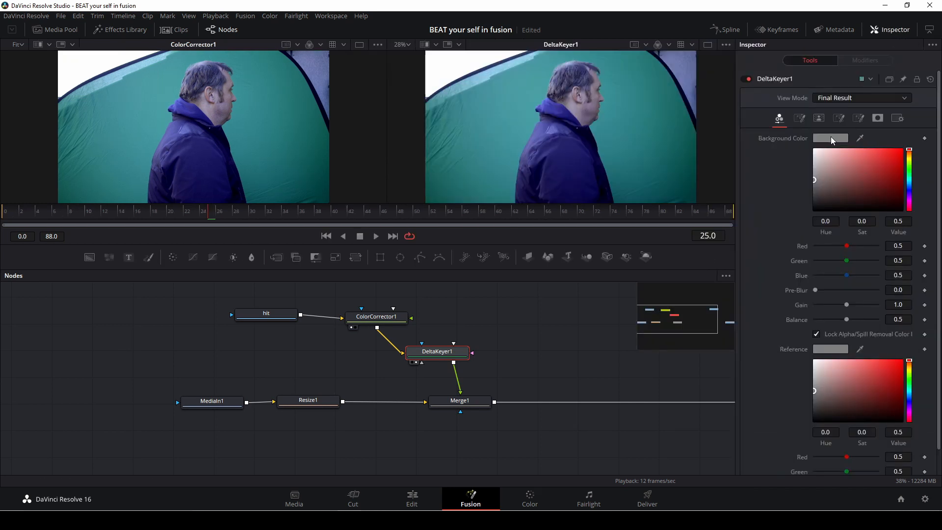
left_click(831, 139)
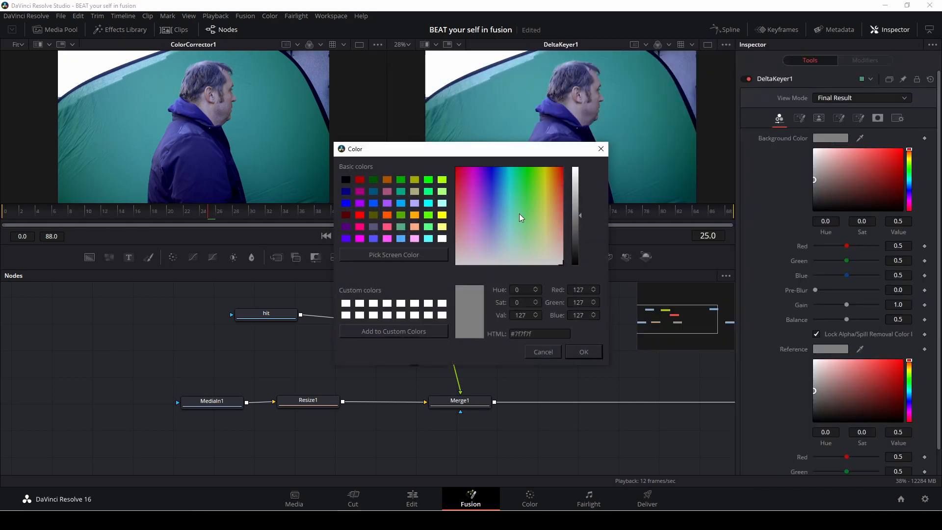
left_click(600, 148)
left_click_drag(848, 137, 664, 134)
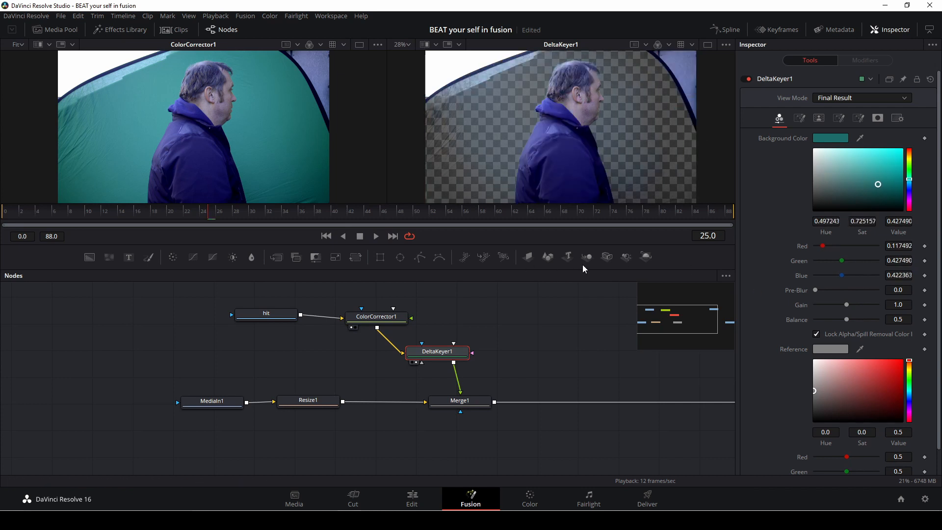
Step: Set DeltaKeyer1's matte low threshold to 0.083, adjust the high threshold, and review the Pre Matte settings
left_click(818, 117)
left_click_drag(815, 139, 819, 137)
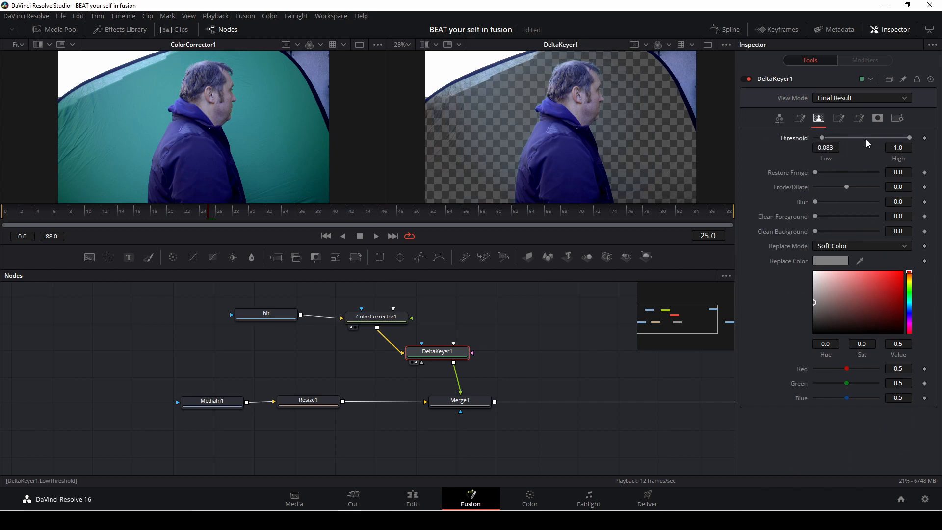
left_click_drag(909, 138, 899, 138)
left_click(798, 118)
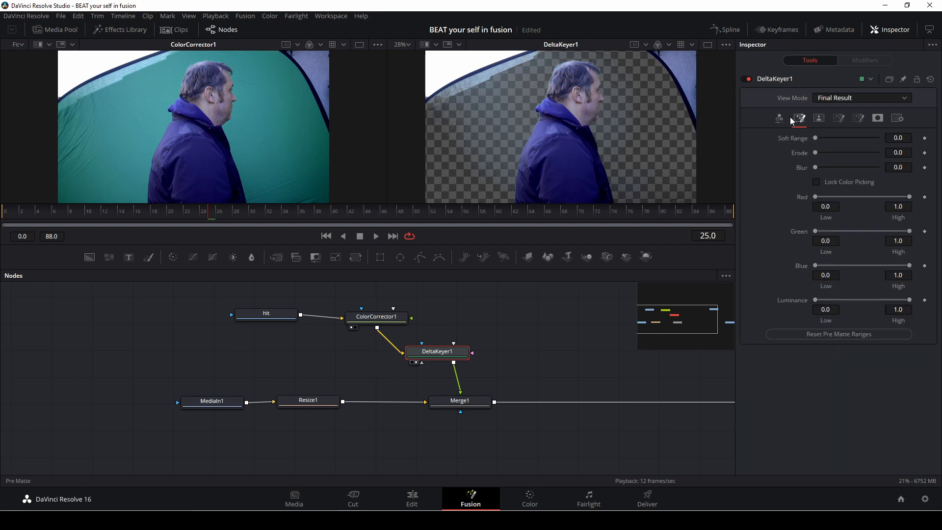
left_click(779, 119)
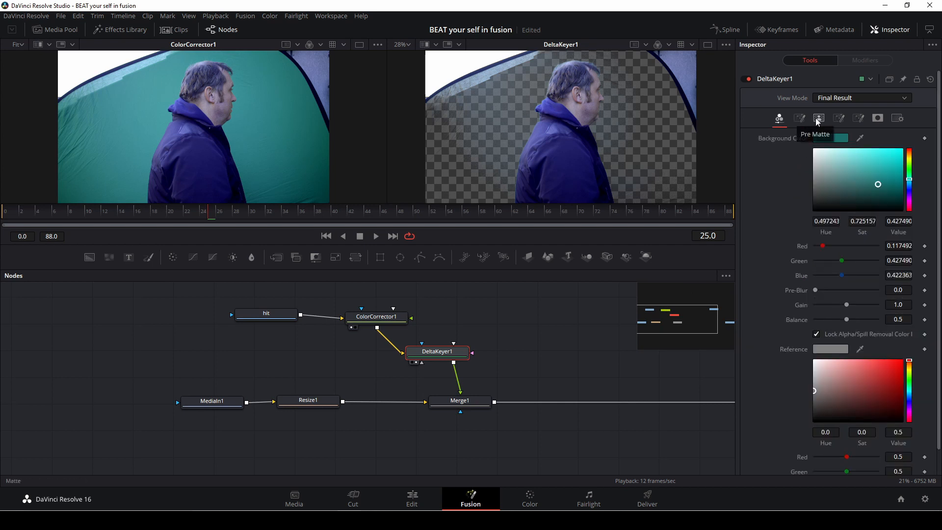
Step: Review DeltaKeyer1's Pre Matte and spill settings and toggle the keyer off and on to compare the result
left_click(821, 119)
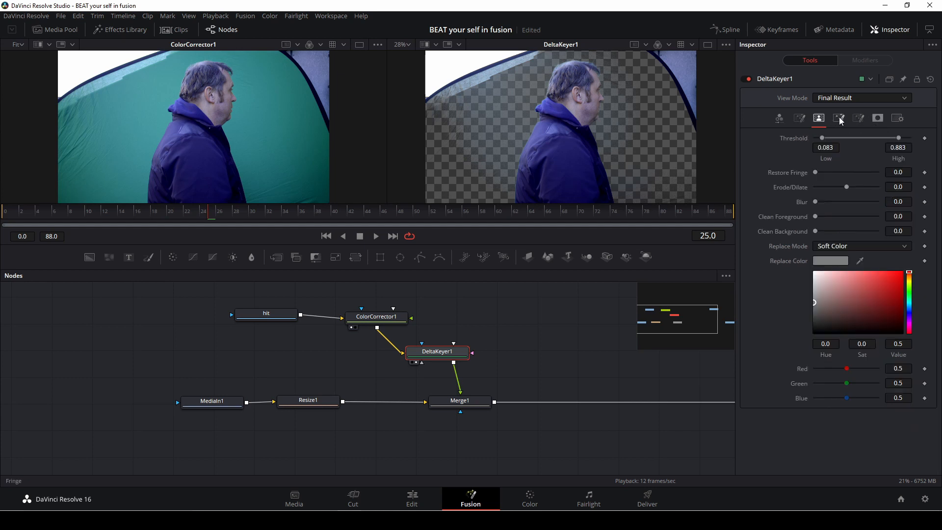
left_click(839, 119)
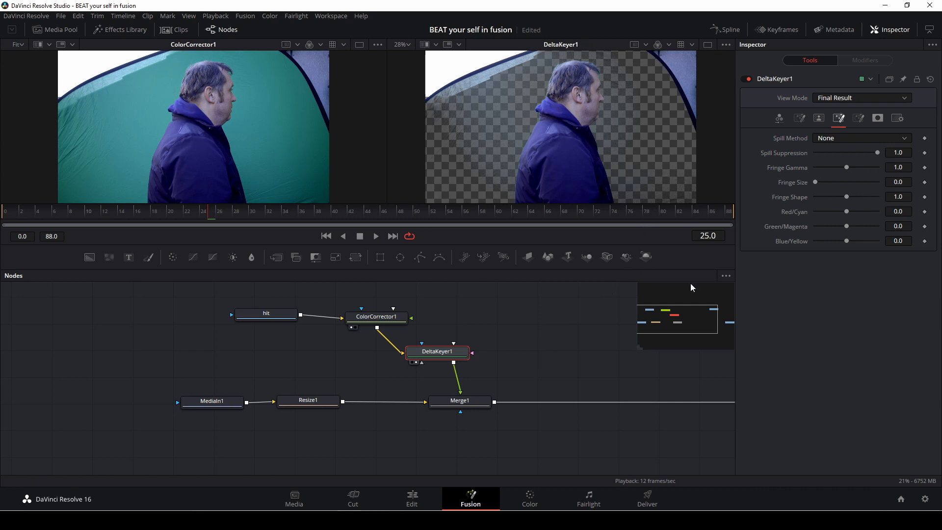
left_click(744, 79)
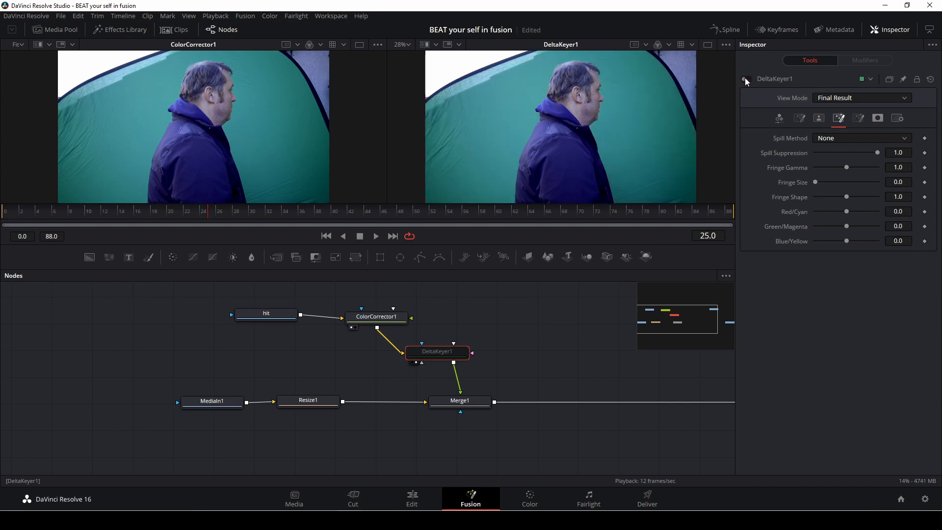
left_click(746, 79)
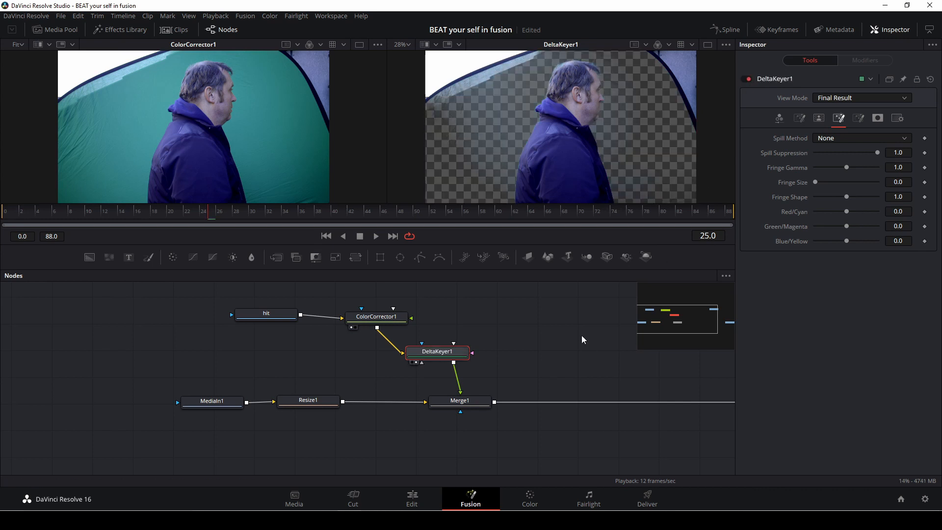
Step: Reconnect DeltaKeyer1's output to Merge1's Foreground input
left_click(459, 386)
left_click_drag(471, 352, 509, 413)
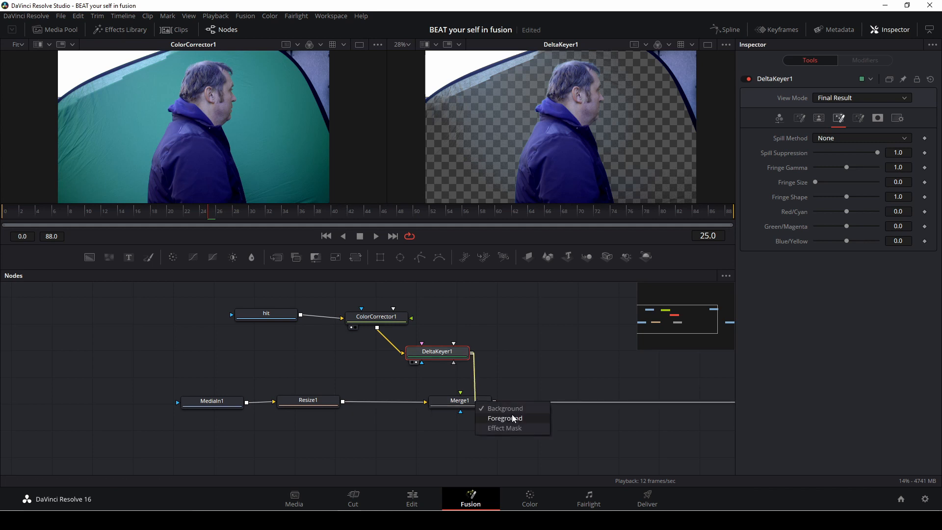
left_click(511, 417)
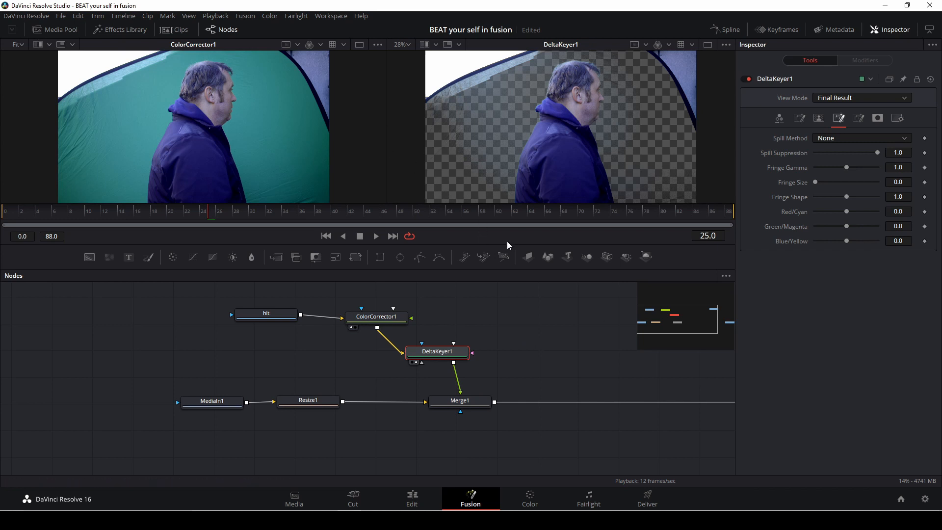
Step: Add a Polygon node and draw a polygon mask tracing the tent edge around the man in the keyed view
left_click_drag(418, 257, 329, 355)
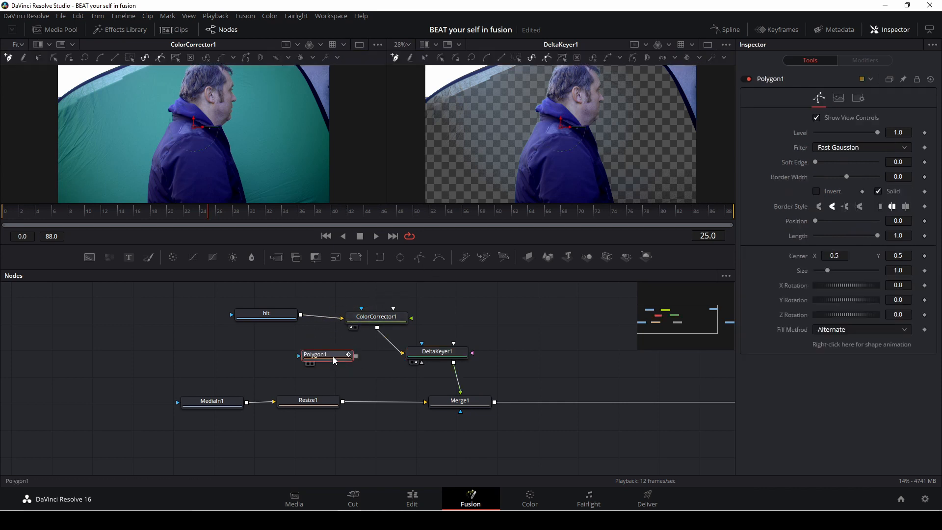
scroll(484, 147, "down", 1)
scroll(485, 147, "up", 2)
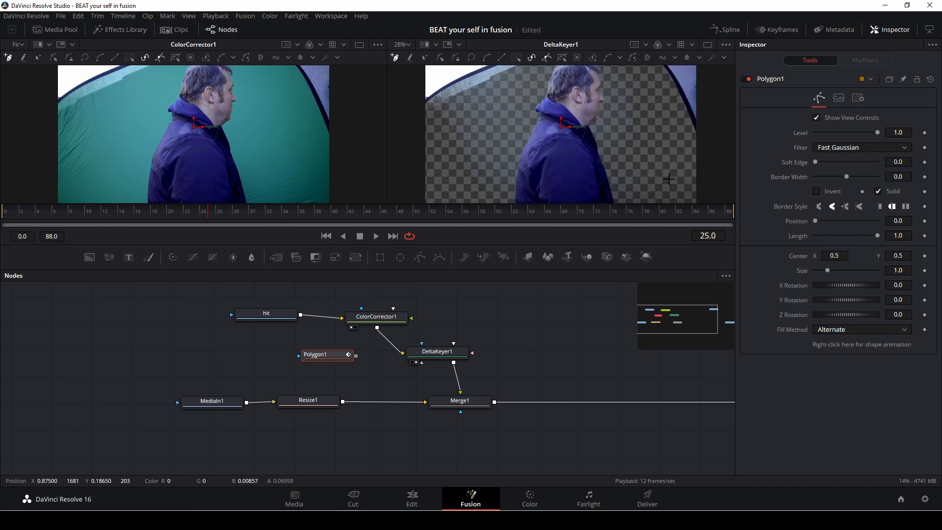
scroll(691, 196, "down", 2)
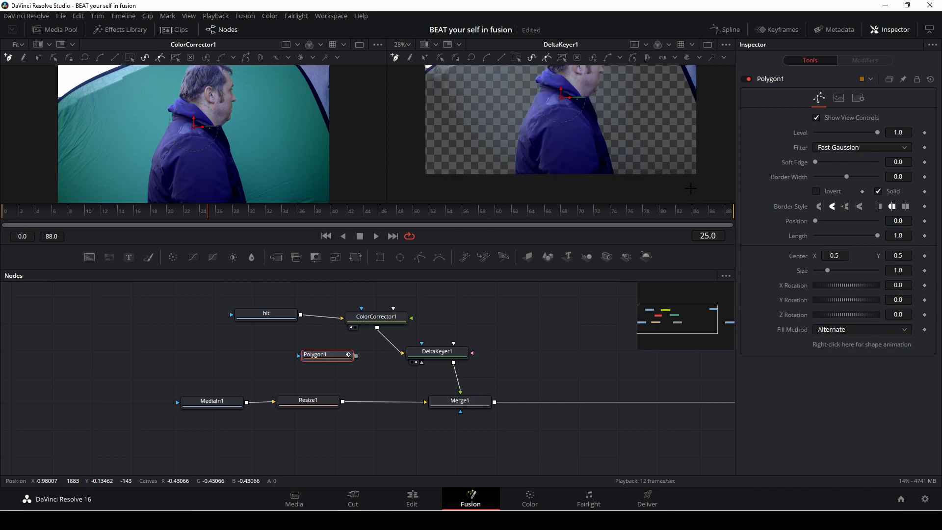
left_click(692, 177)
left_click(692, 99)
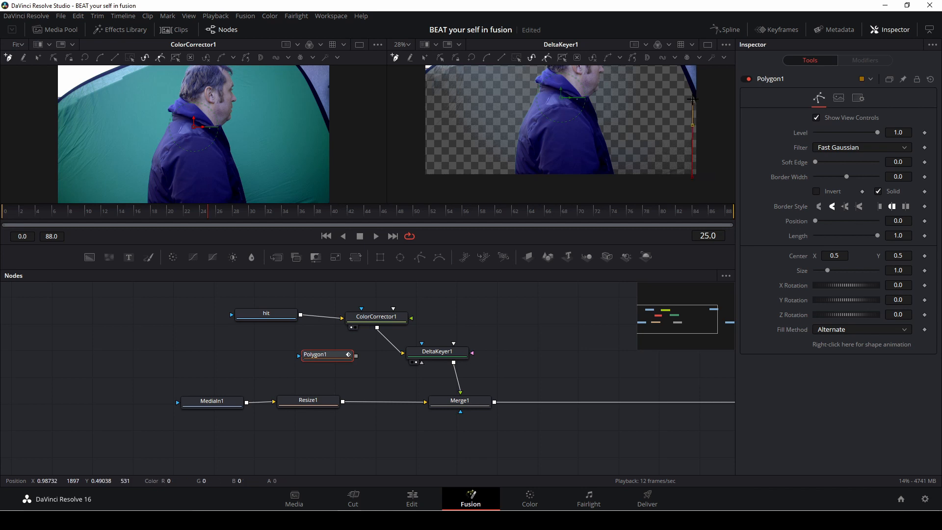
scroll(689, 99, "up", 2)
left_click(654, 90)
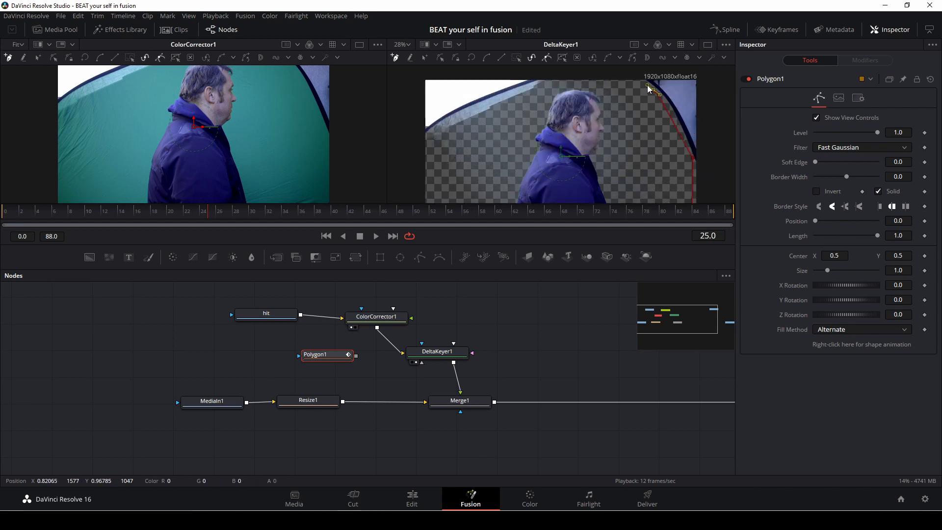
left_click(595, 81)
left_click(534, 89)
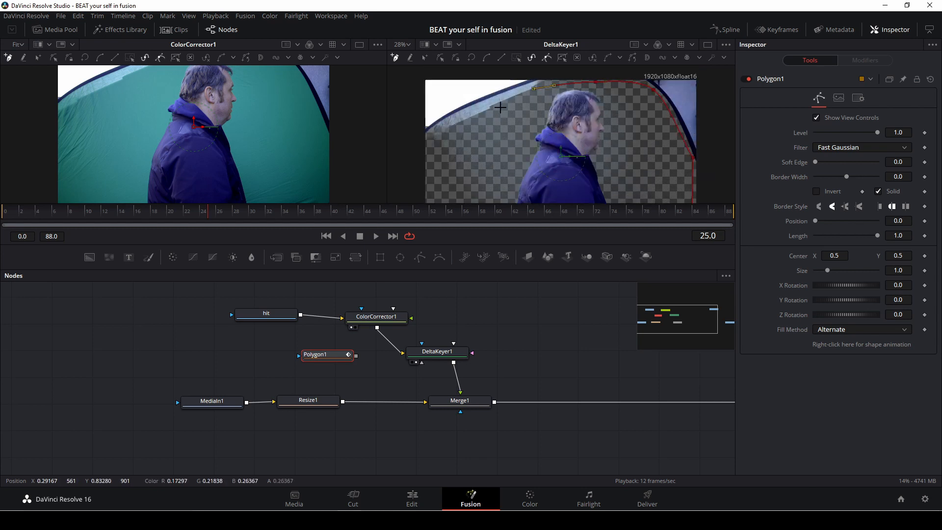
left_click(483, 114)
left_click(442, 138)
scroll(432, 151, "down", 2)
scroll(432, 151, "up", 1)
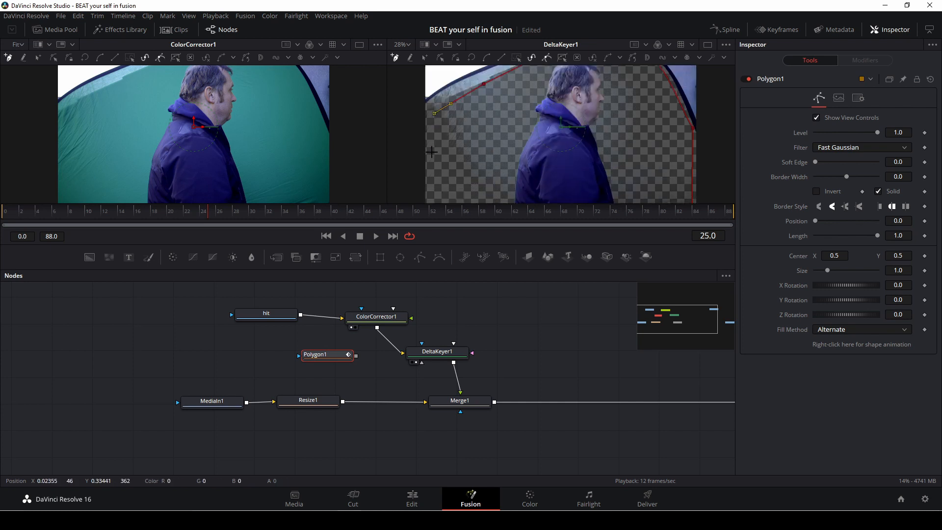
left_click(432, 154)
scroll(433, 156, "down", 2)
left_click(433, 159)
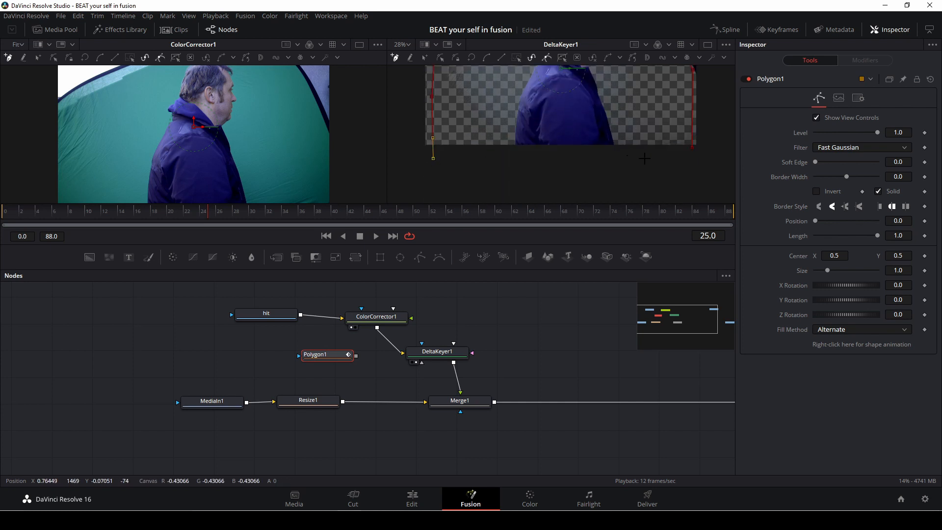
left_click(691, 148)
scroll(628, 167, "up", 3)
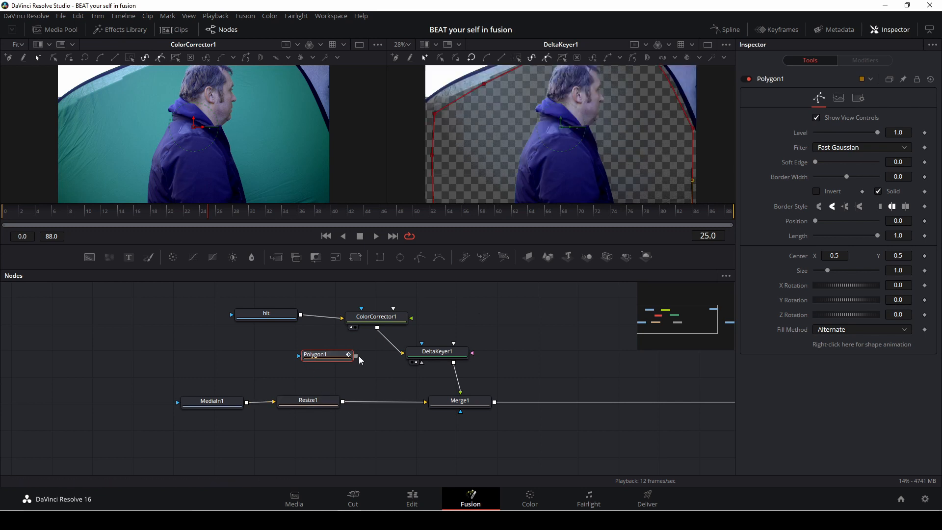
Step: Connect Polygon1 to DeltaKeyer1 as its Garbage Matte and invert the polygon
left_click_drag(356, 355, 455, 354)
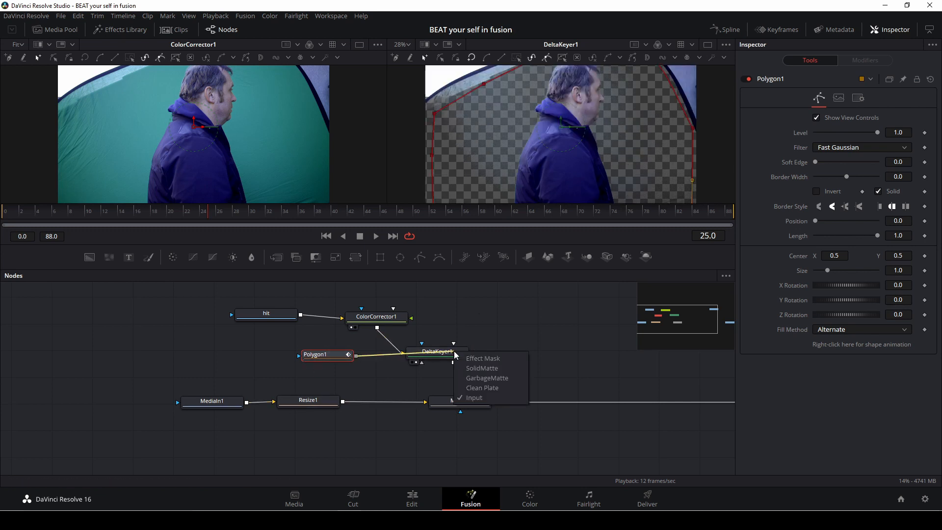
left_click(471, 377)
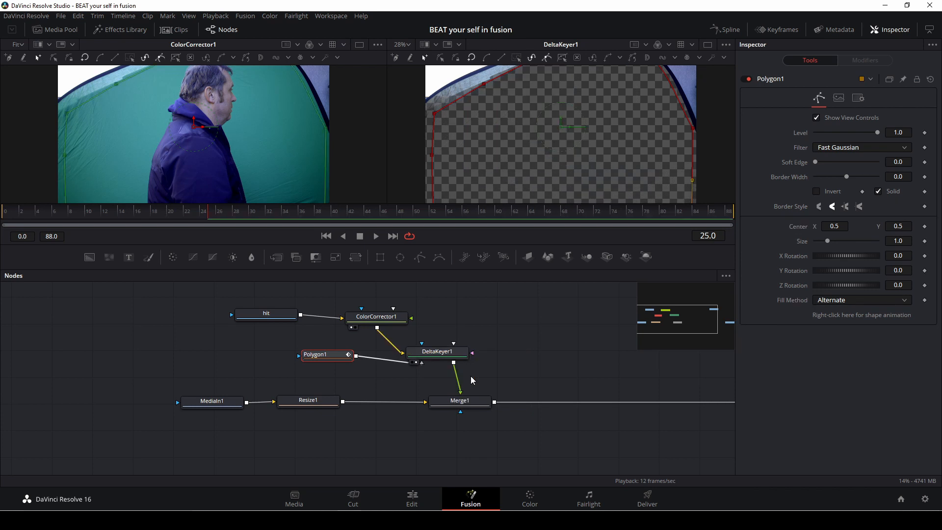
left_click(426, 363)
left_click(322, 356)
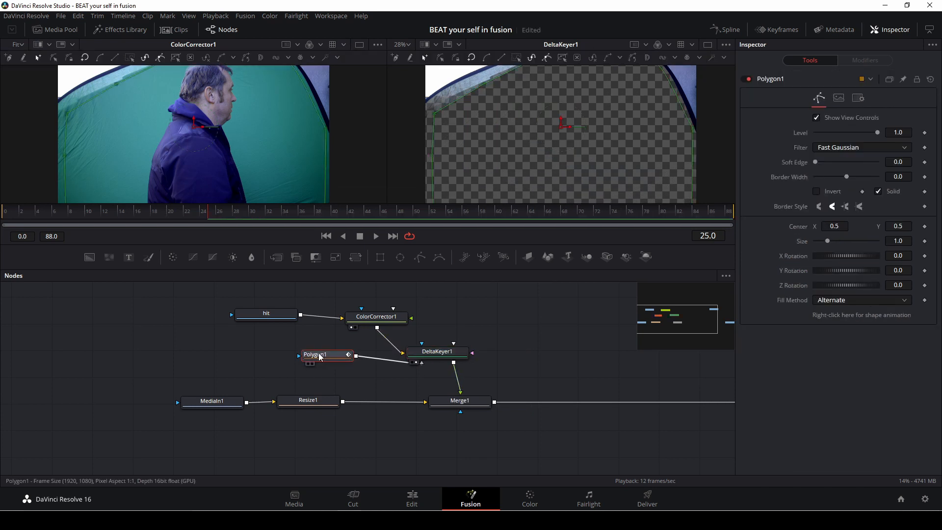
left_click(816, 191)
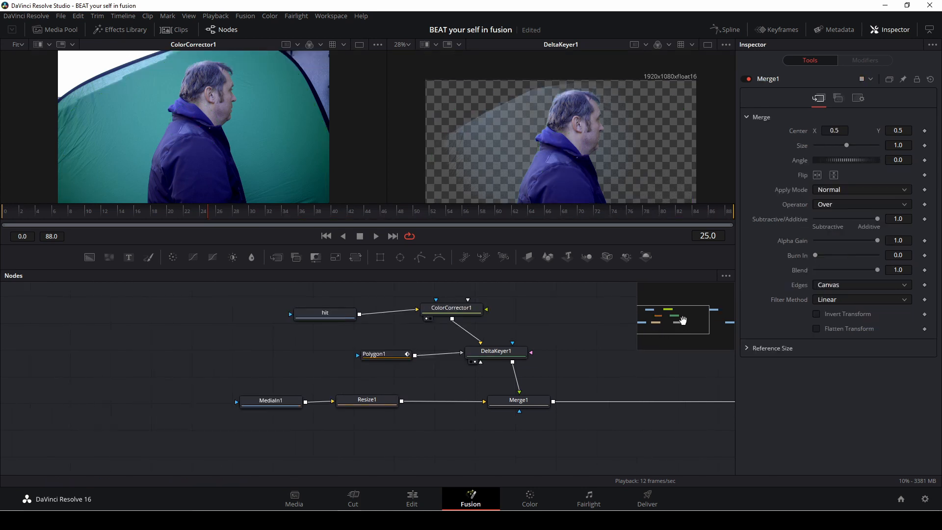
Step: Show MediaOut1's final composite in the right viewer
left_click_drag(683, 320, 711, 325)
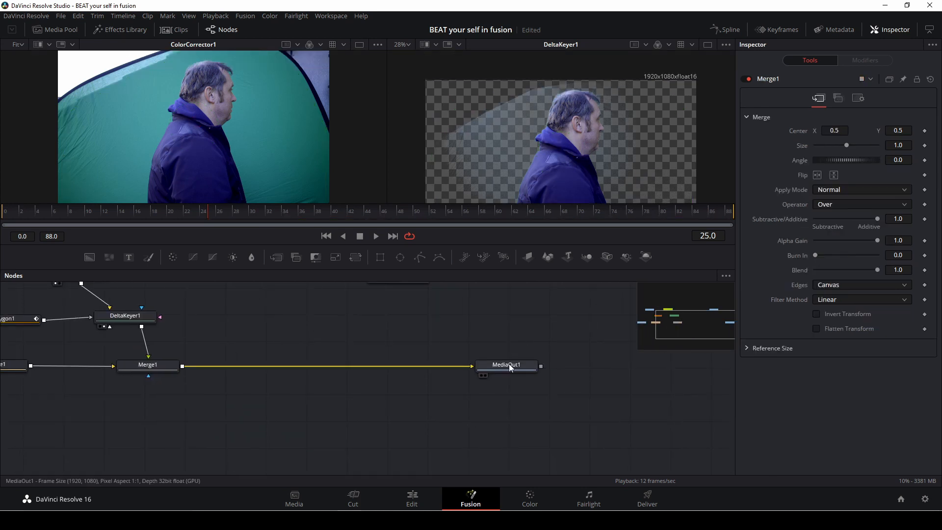
left_click_drag(508, 364, 534, 296)
left_click_drag(572, 211, 576, 199)
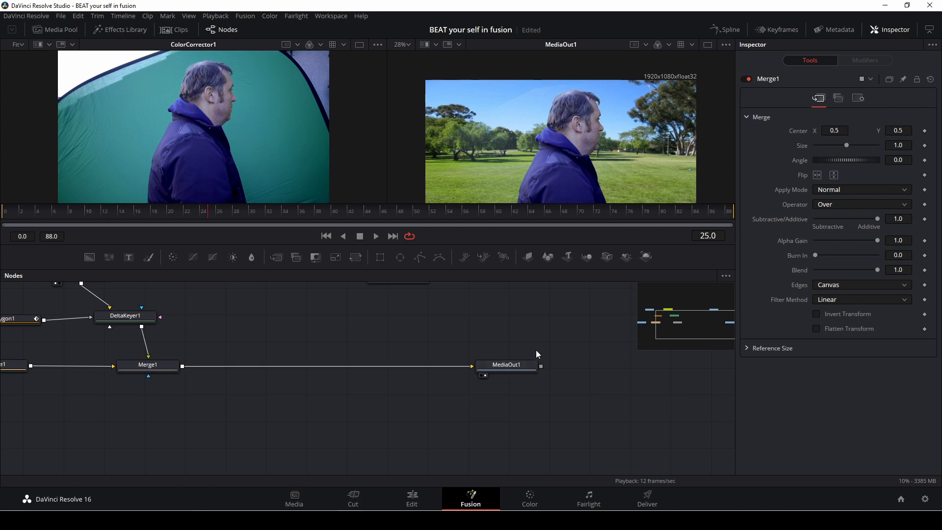
Step: Select DeltaKeyer1 and raise its matte low threshold to 0.278
scroll(536, 348, "up", 4)
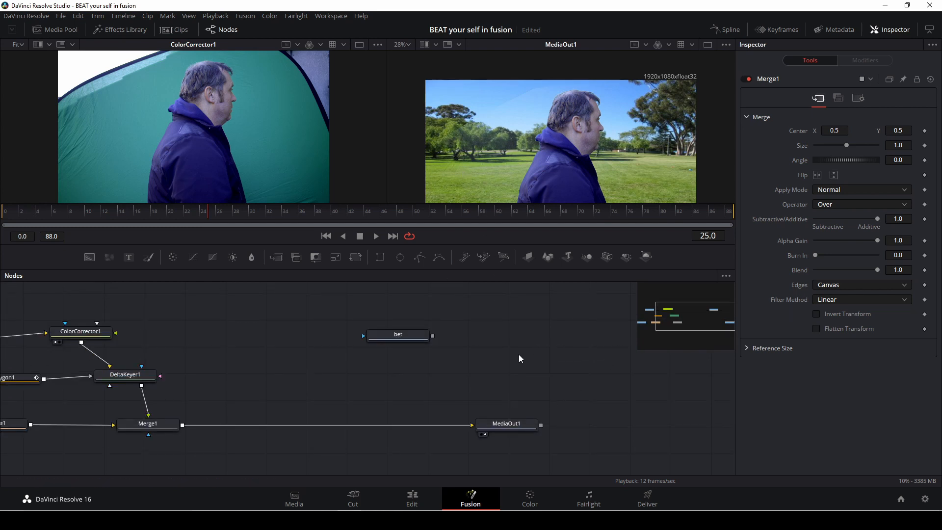
scroll(358, 375, "down", 2)
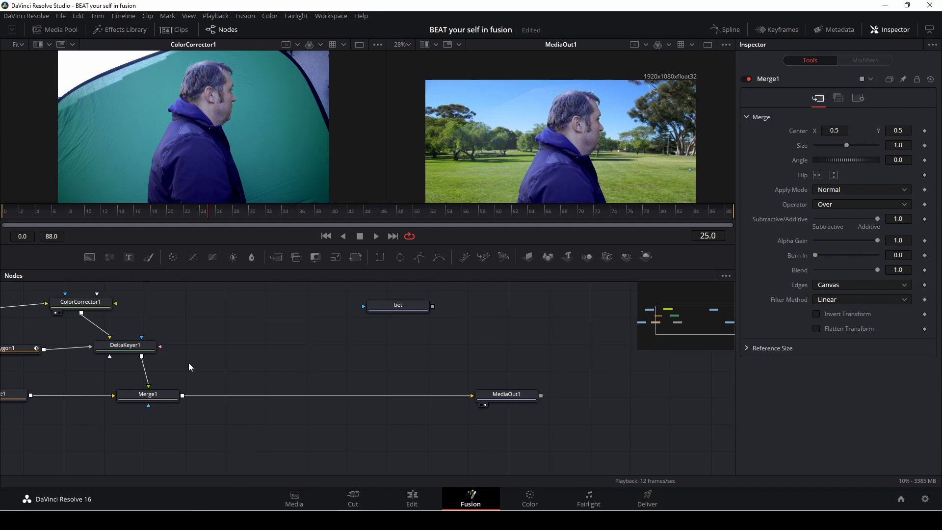
left_click_drag(664, 321, 645, 317)
left_click(393, 381)
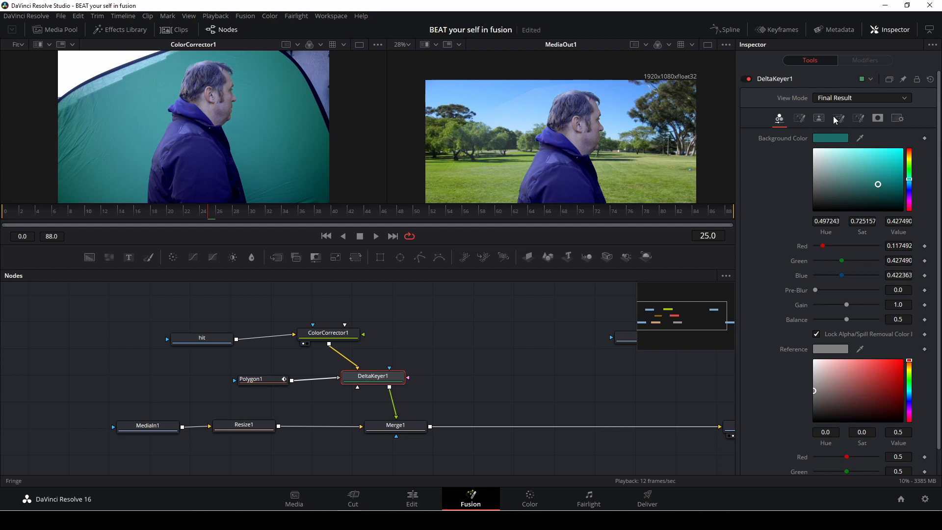
left_click(837, 119)
left_click(817, 119)
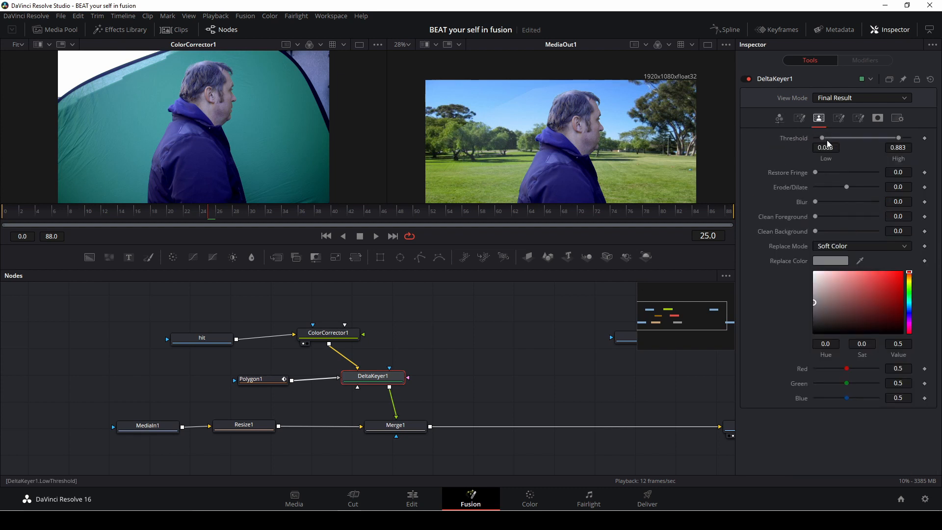
left_click_drag(824, 139, 840, 139)
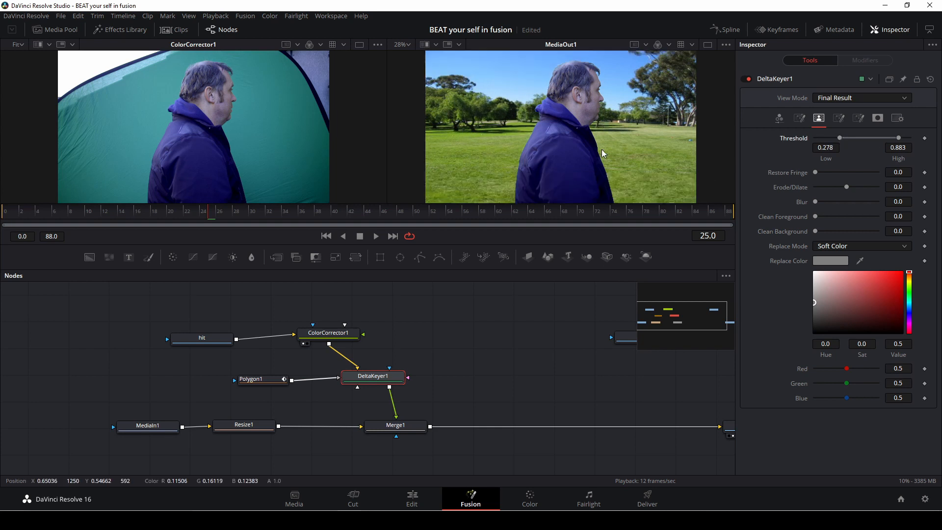
Step: Fit and zoom the composite viewer and play the clip to check the key
left_click(406, 45)
left_click(406, 58)
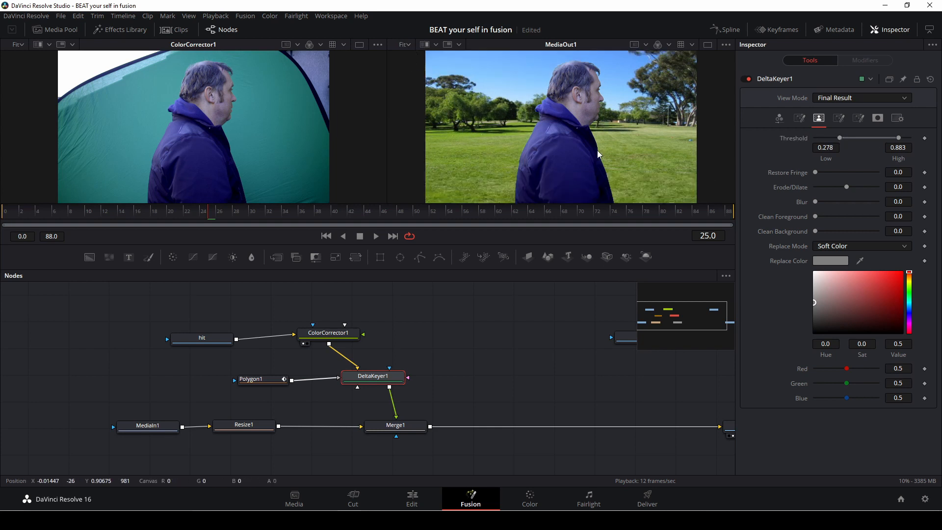
scroll(626, 145, "up", 2)
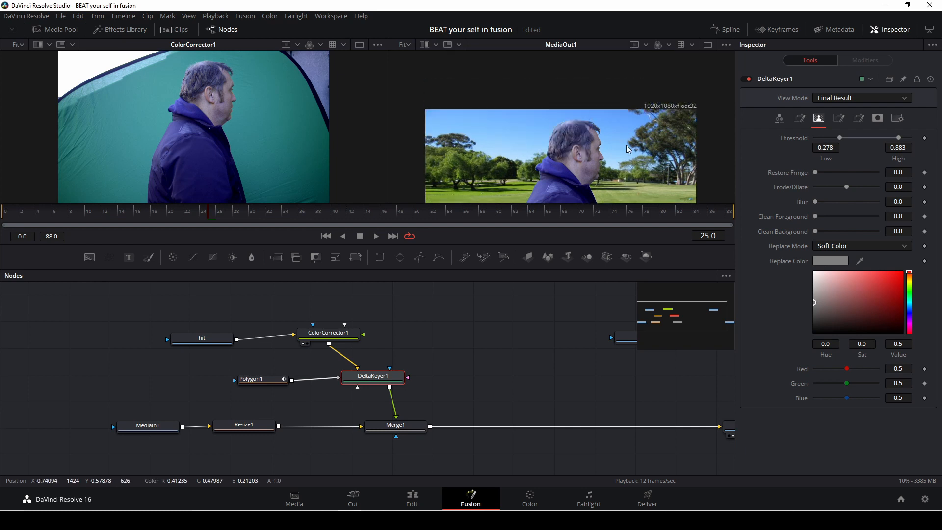
scroll(626, 145, "down", 4)
scroll(627, 147, "up", 1)
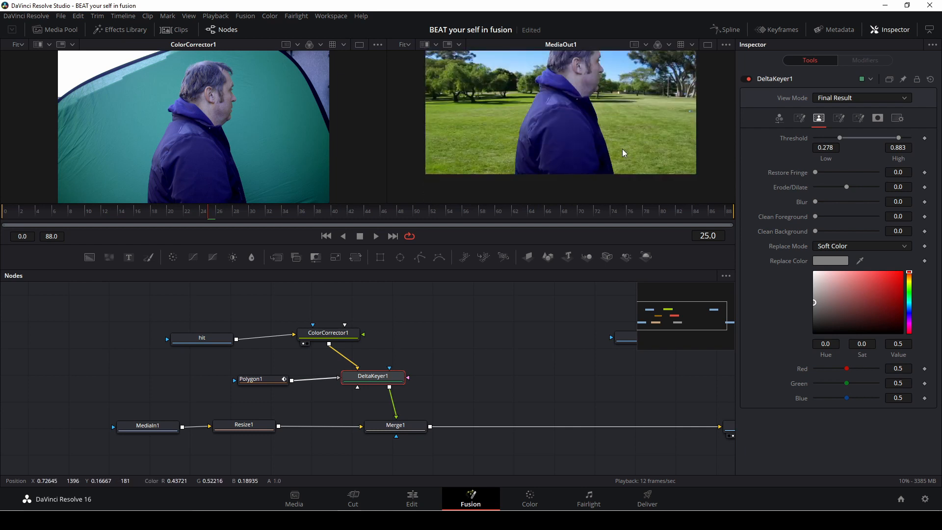
key("space")
key("space")
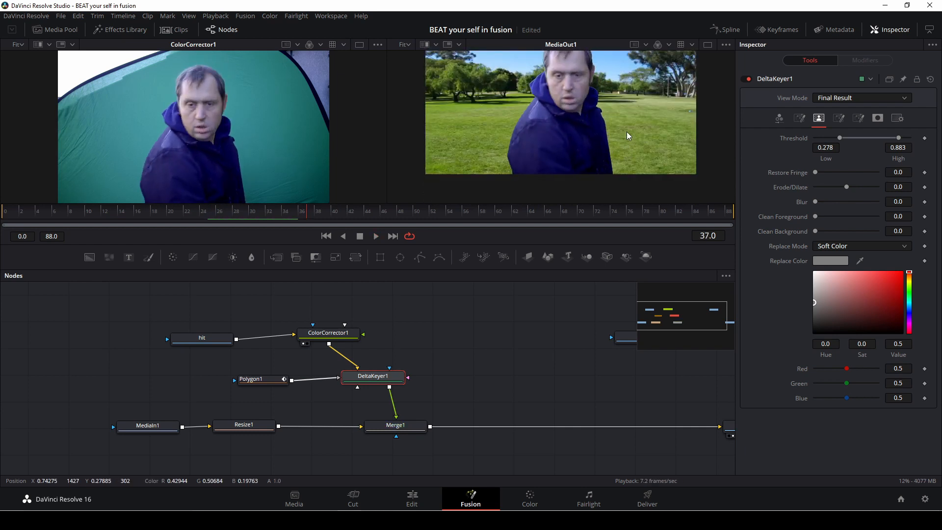
scroll(626, 132, "up", 1)
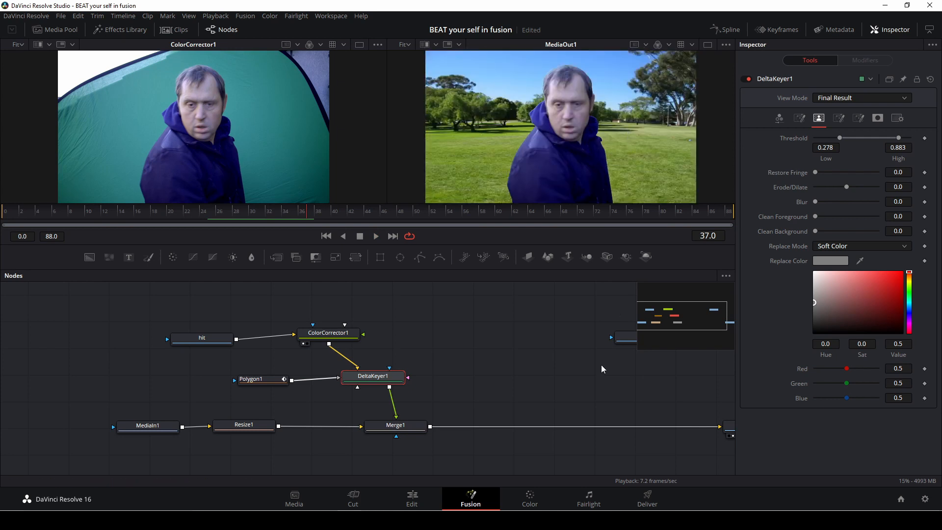
scroll(642, 155, "down", 1)
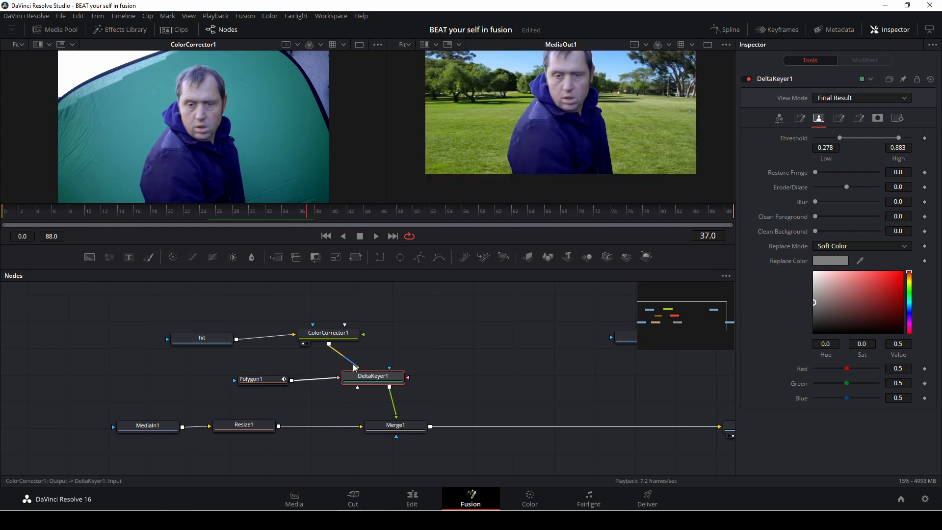
Step: Set ColorCorrector1's contrast to 2.43 and saturation to 1.38
left_click(340, 338)
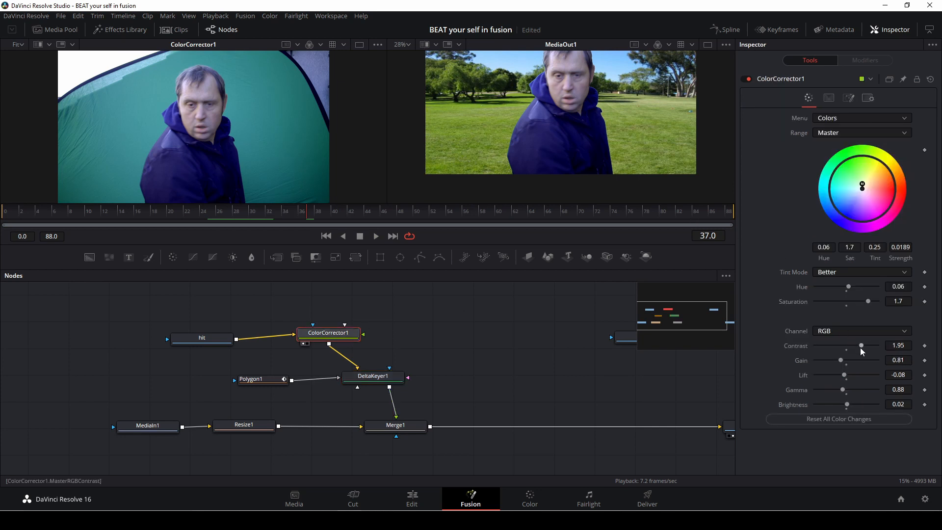
left_click_drag(860, 346, 869, 346)
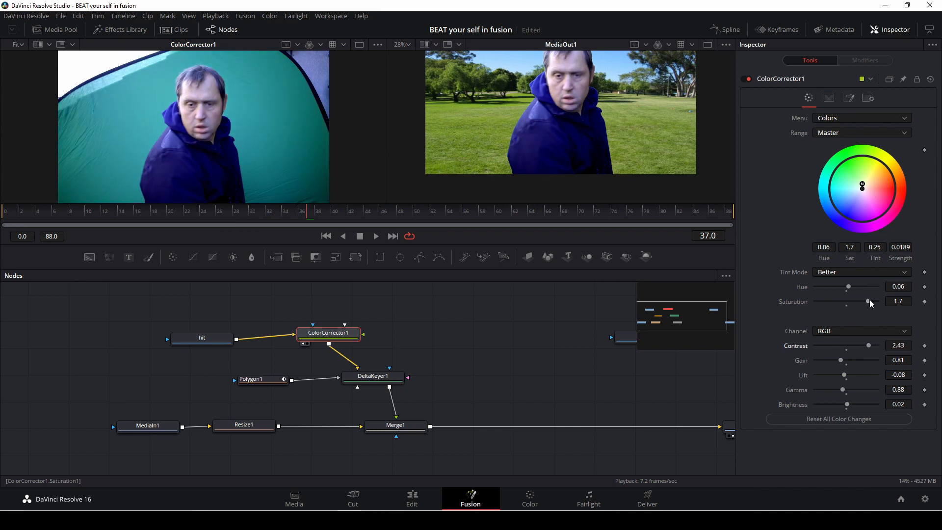
mouse_move(870, 301)
left_mouse_down()
mouse_move(846, 303)
mouse_move(858, 299)
left_mouse_up()
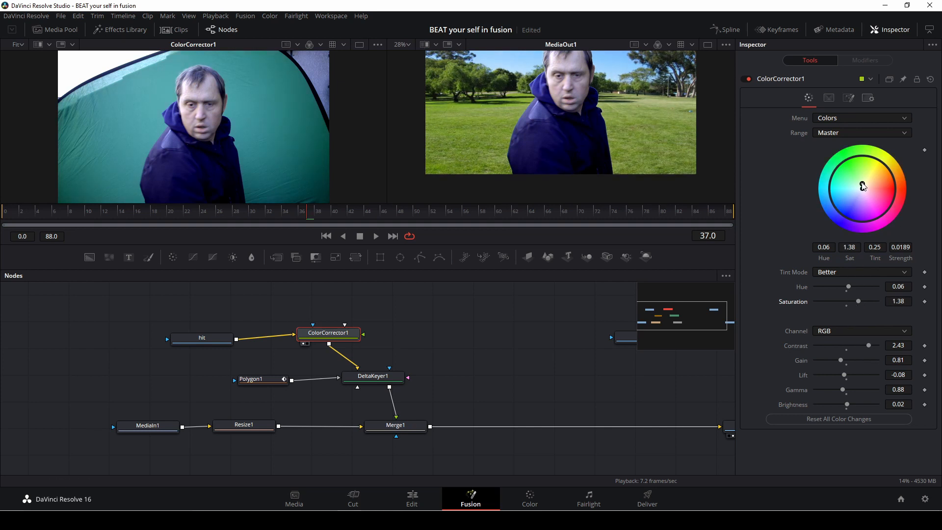
Step: Shift ColorCorrector1's color wheel tint to -0.1564 and lower its gamma to 0.73
mouse_move(863, 185)
left_mouse_down()
mouse_move(872, 201)
mouse_move(863, 190)
left_mouse_up()
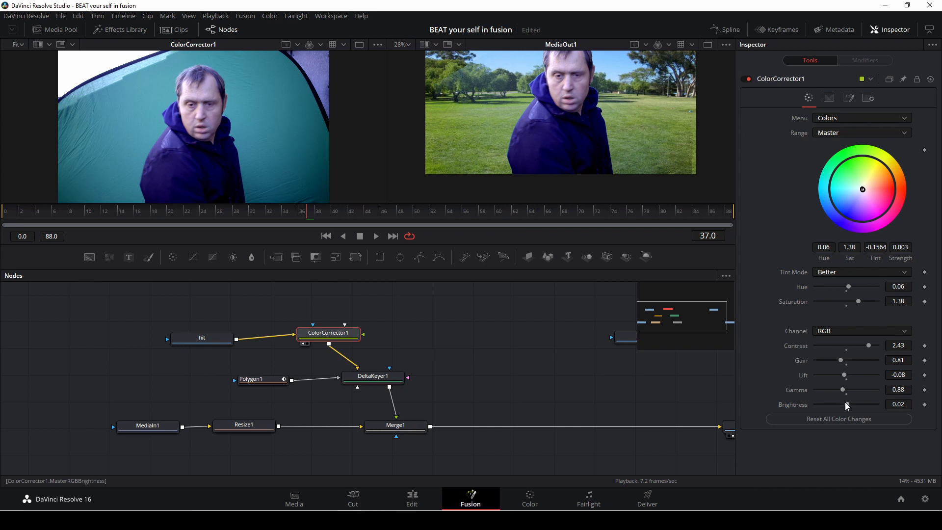
mouse_move(847, 405)
left_mouse_down()
mouse_move(848, 392)
mouse_move(841, 394)
left_mouse_up()
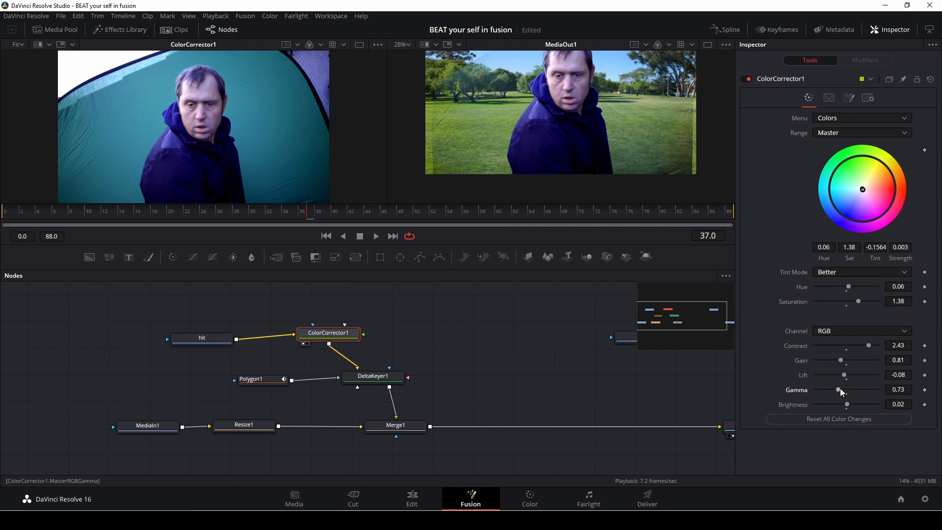
Step: Select DeltaKeyer1, set its threshold low to 0.639 and high to 1.0, and save the project
left_click(388, 376)
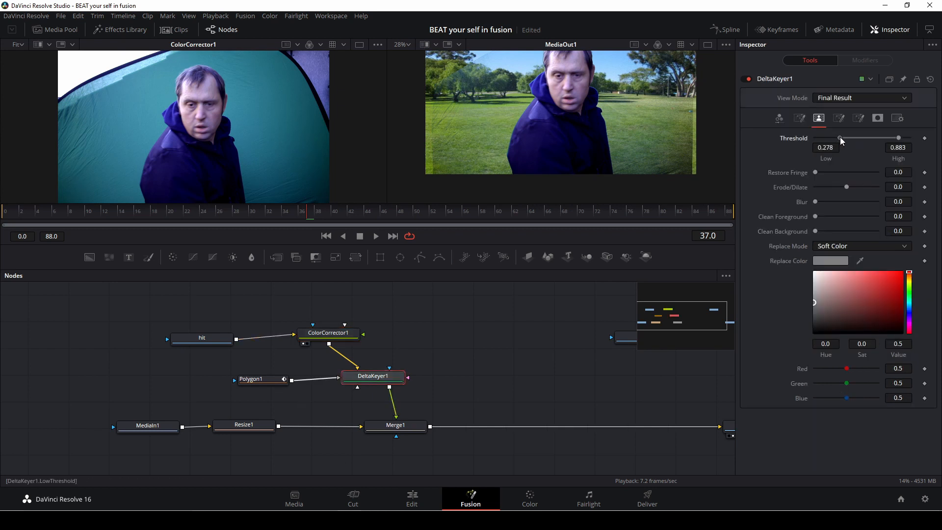
left_click_drag(838, 138, 871, 139)
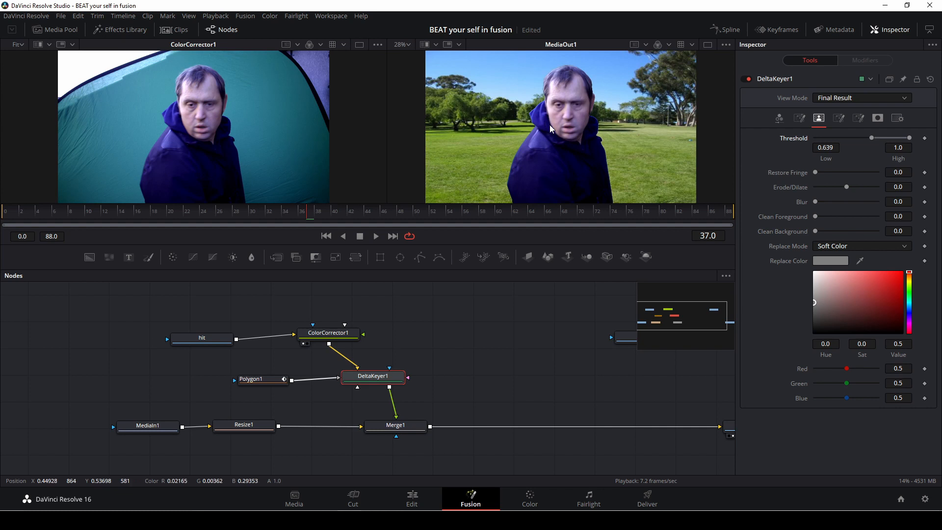
key("ctrl+s")
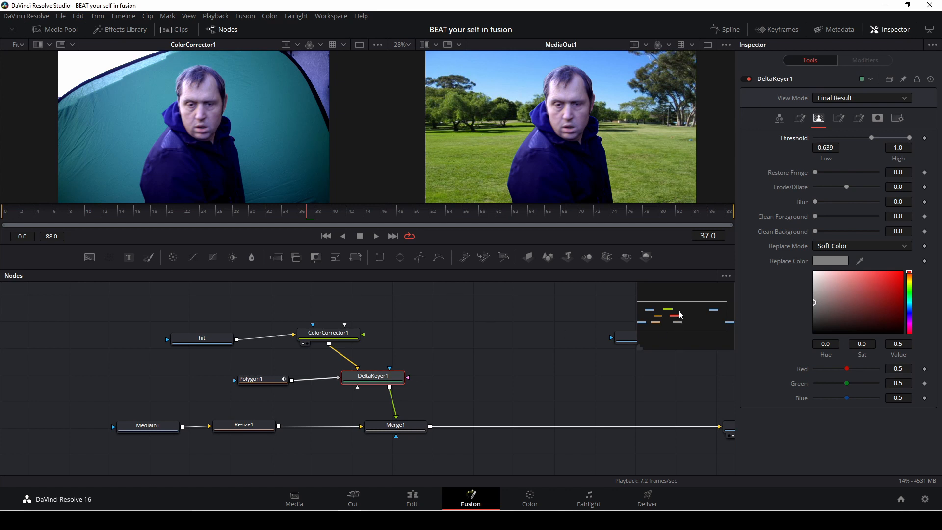
Step: Move the bet loader aside and insert a new Merge node between Merge1 and MediaOut1
left_click(883, 29)
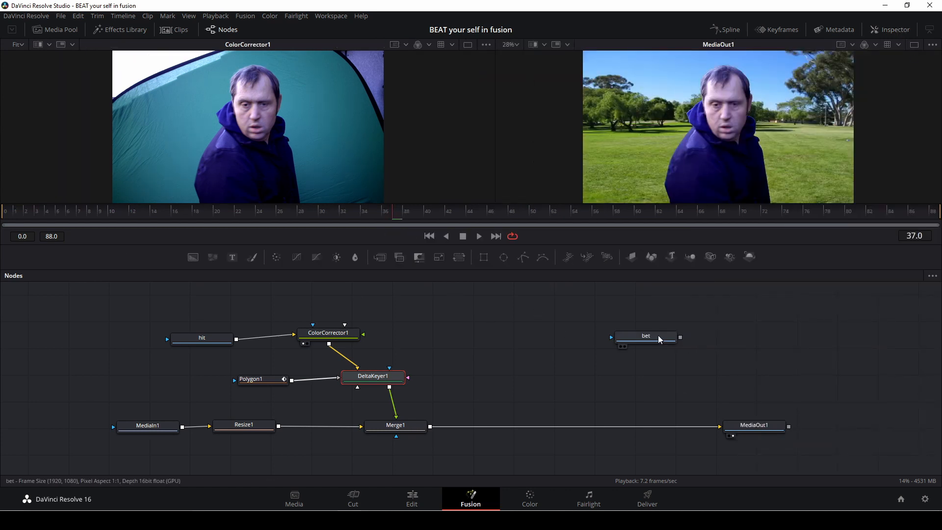
left_click_drag(660, 338, 591, 334)
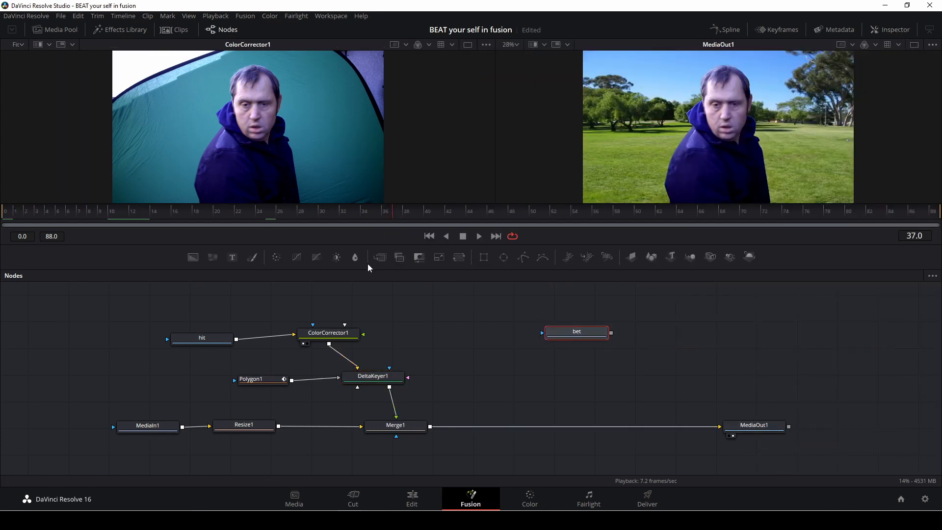
left_click_drag(381, 257, 565, 428)
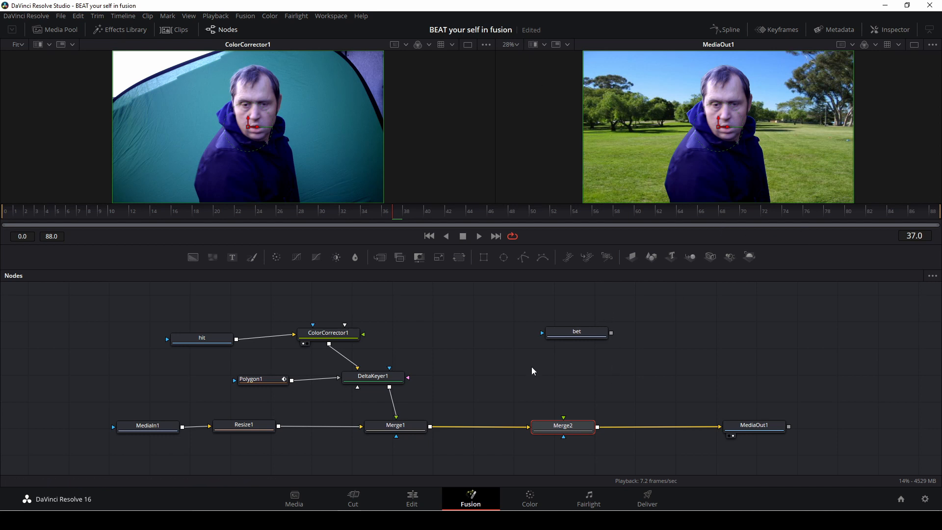
Step: Copy ColorCorrector1, Polygon1 and DeltaKeyer1 and paste a duplicate set into the node graph
left_click_drag(402, 309, 261, 394)
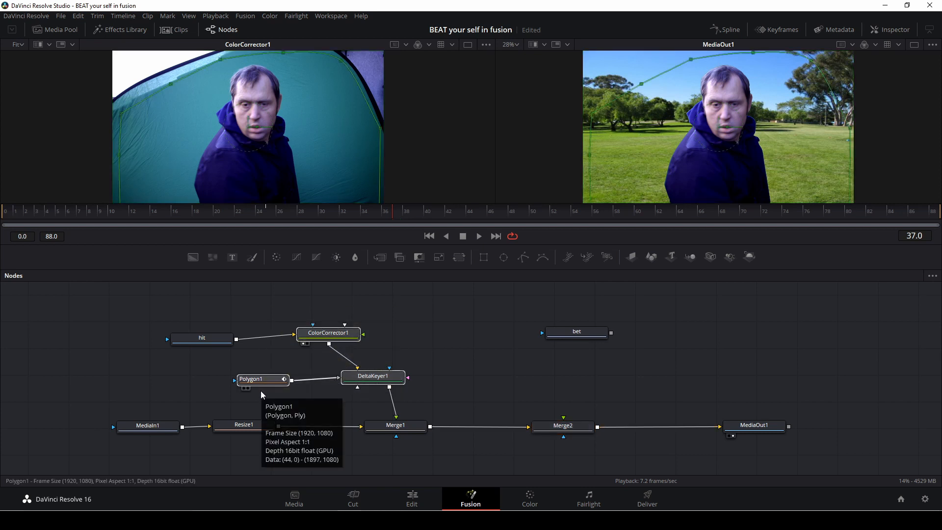
left_click(645, 371)
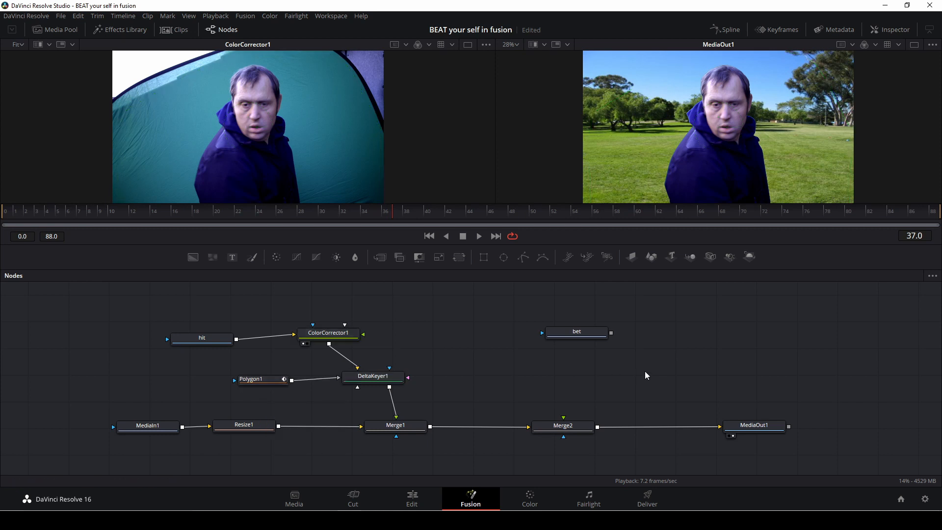
key("ctrl+v")
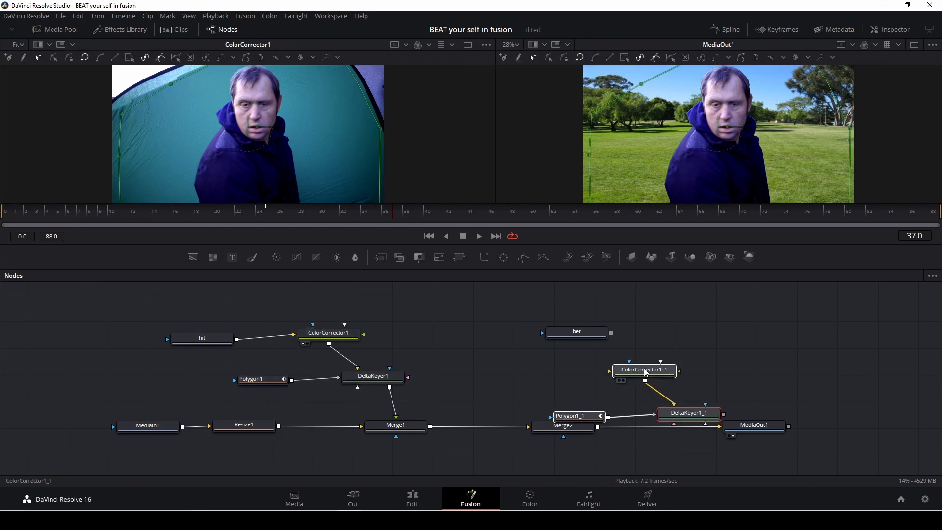
Step: Connect the bet loader's output to ColorCorrector1_1 and arrange the duplicated nodes beside it
left_click_drag(644, 368, 683, 329)
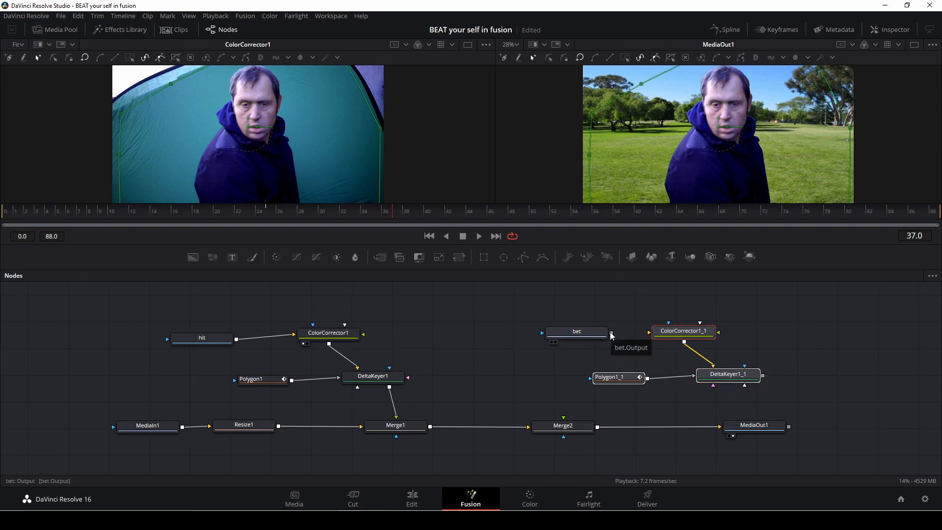
left_click_drag(611, 334, 649, 332)
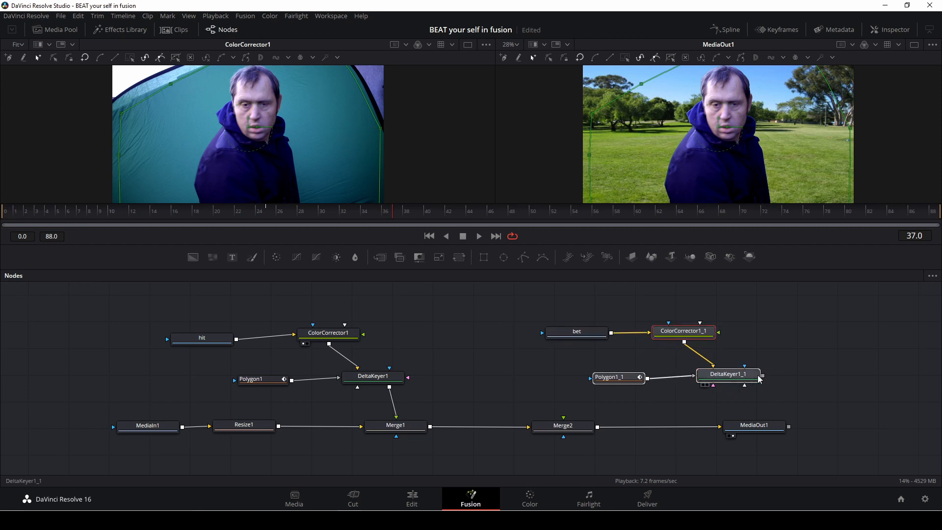
left_click_drag(737, 385, 700, 379)
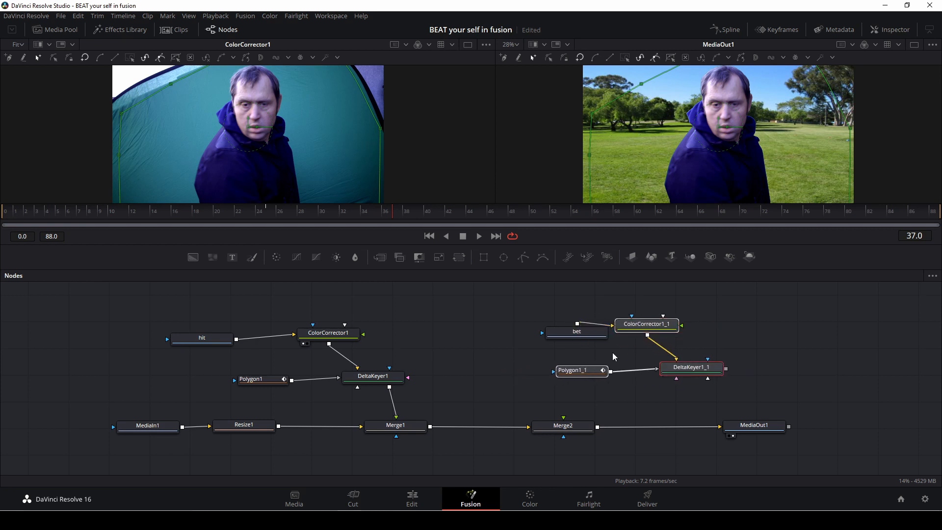
left_click_drag(564, 336, 461, 311)
left_click_drag(650, 325, 594, 312)
left_click_drag(586, 372, 511, 366)
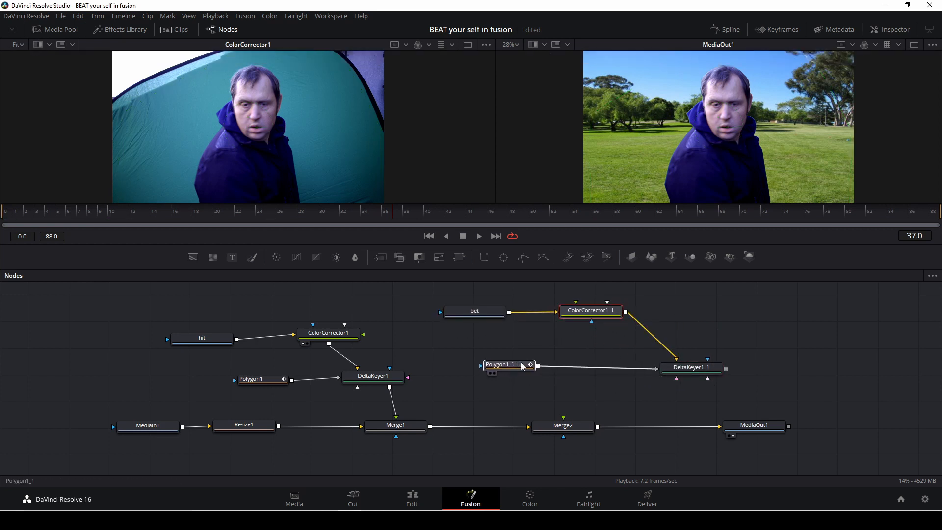
Step: Connect DeltaKeyer1_1's output to Merge2's Foreground input
left_click_drag(706, 369, 571, 426)
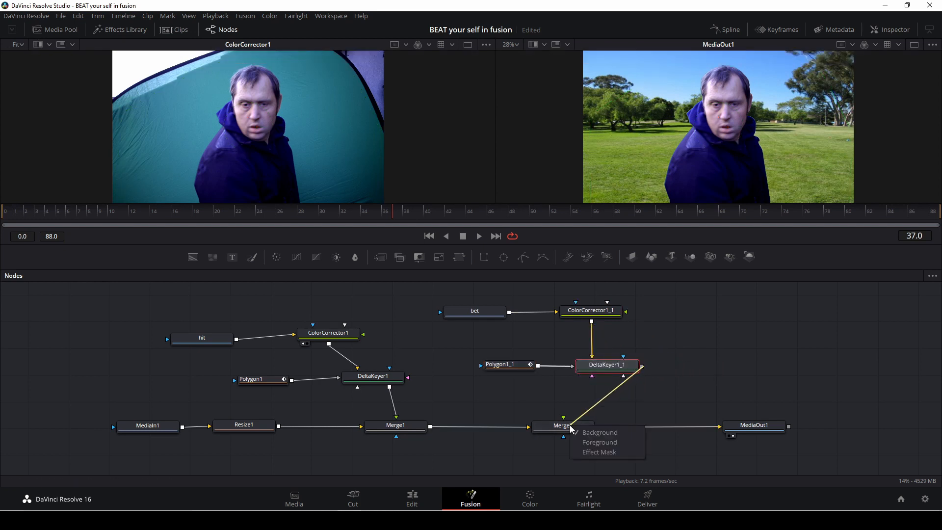
left_click(599, 442)
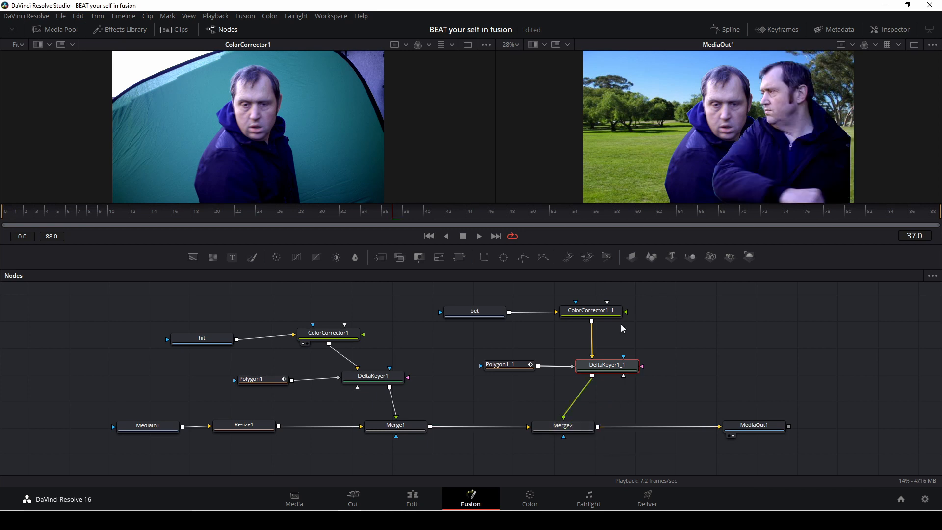
Step: Select Polygon1_1 and adjust its mask points along the right edge of the composite frame
left_click(515, 363)
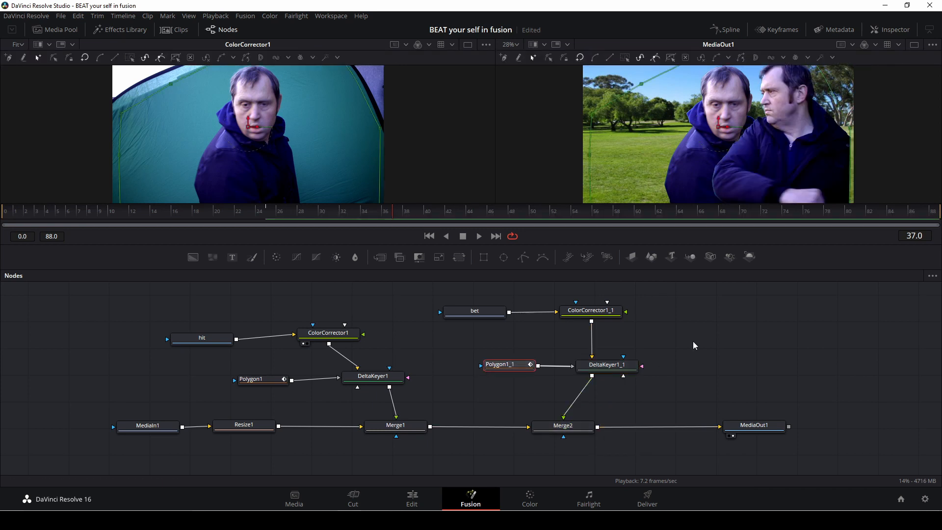
scroll(650, 194, "up", 1)
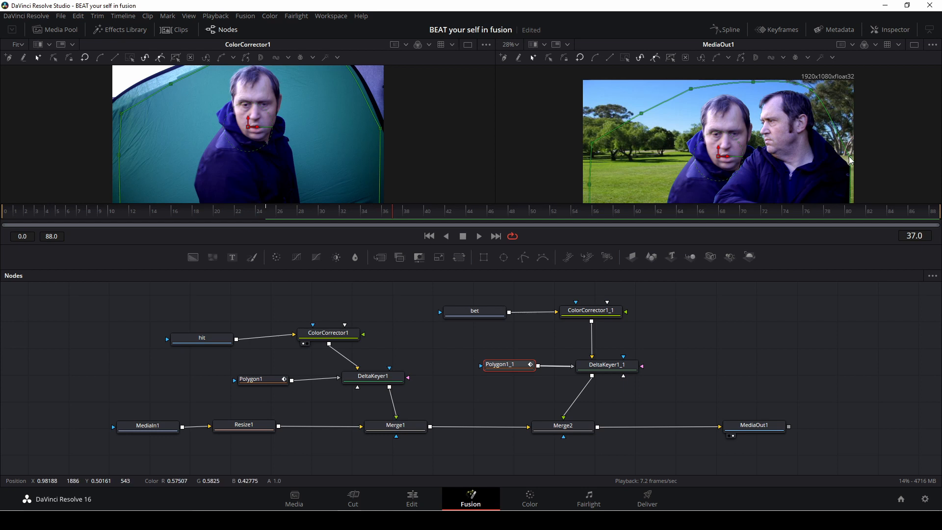
mouse_move(850, 158)
left_mouse_down()
mouse_move(861, 155)
mouse_move(854, 160)
left_mouse_up()
scroll(875, 173, "down", 2)
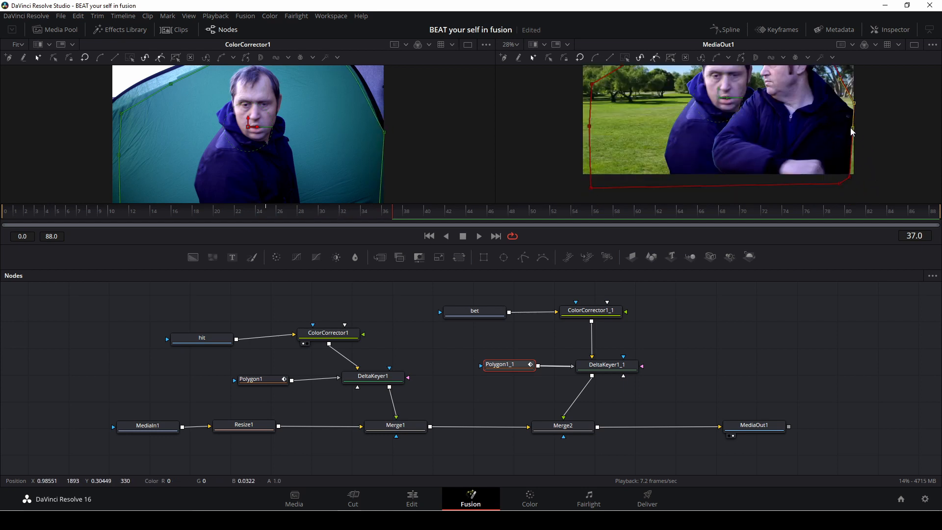
left_click_drag(855, 129, 857, 128)
left_click_drag(848, 178, 859, 180)
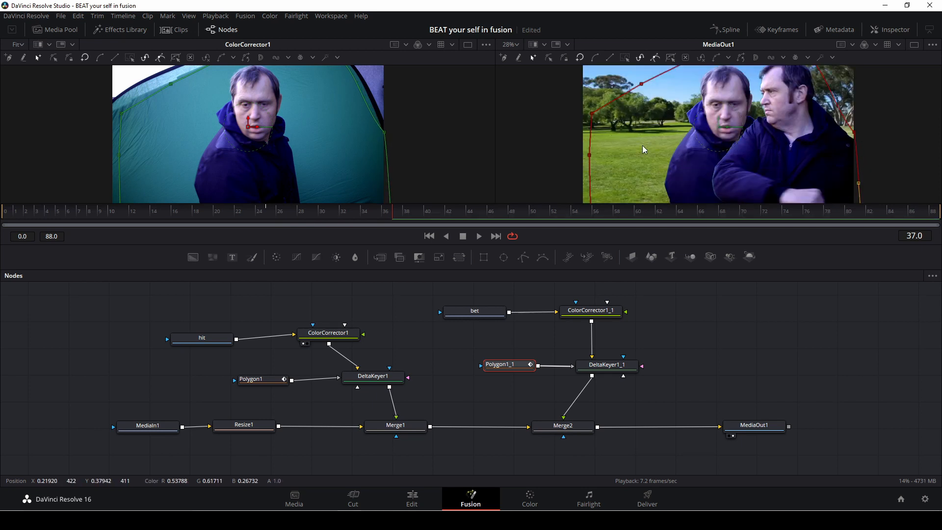
scroll(643, 145, "up", 1)
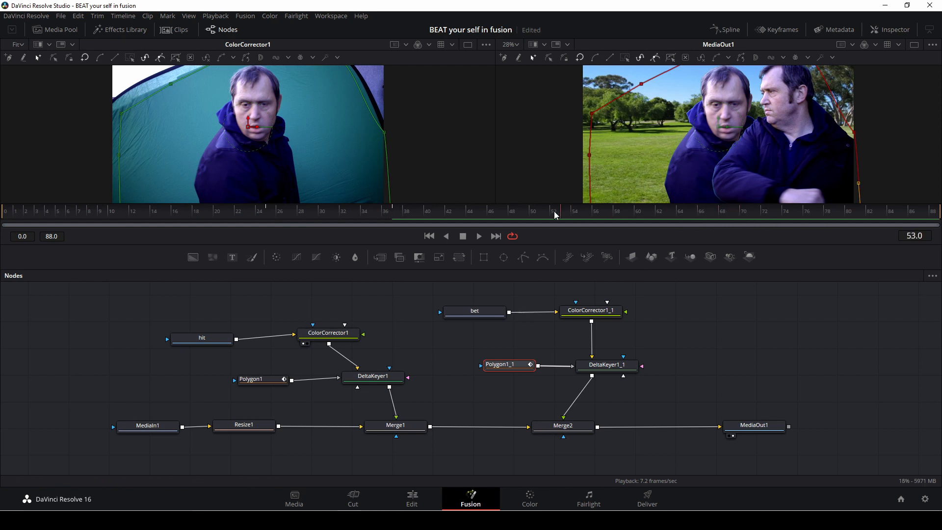
Step: Scrub through the timeline to frame 0 to check the composite
left_click_drag(554, 211, 438, 212)
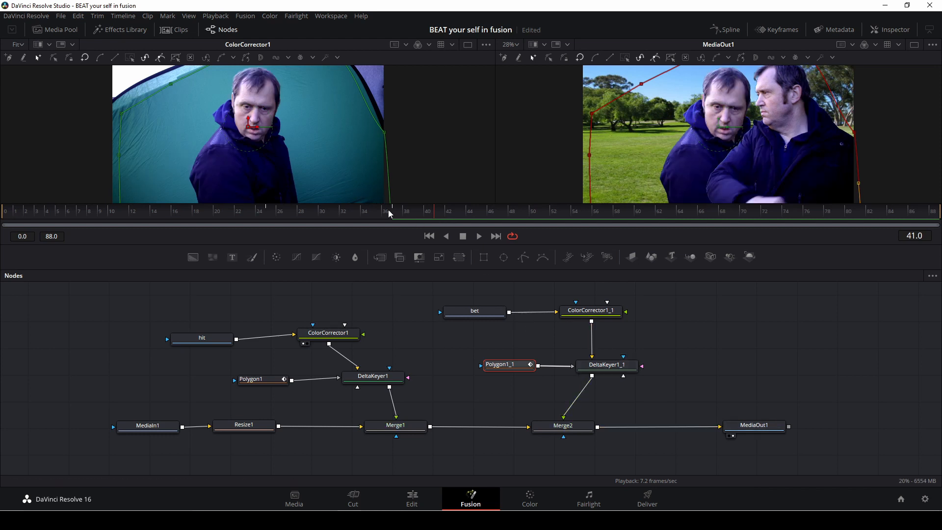
left_click_drag(388, 213, 240, 186)
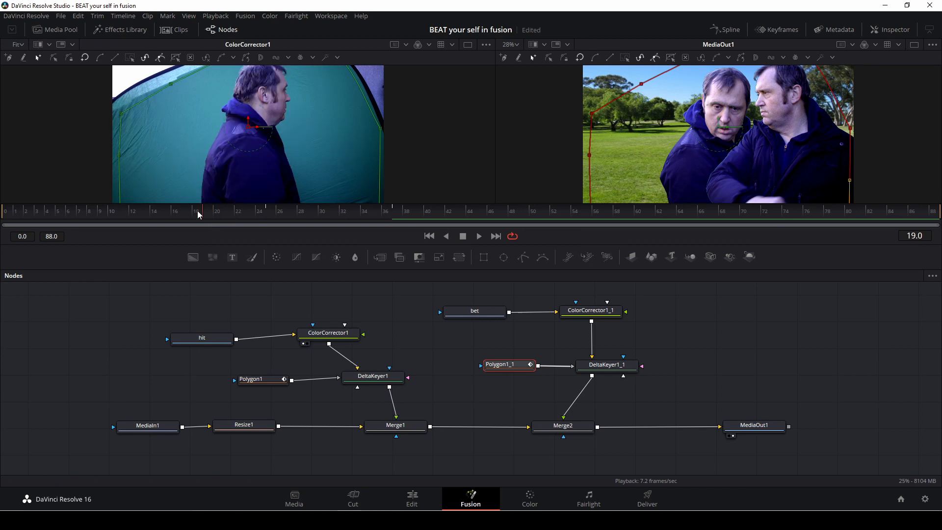
left_click_drag(198, 214, 2, 216)
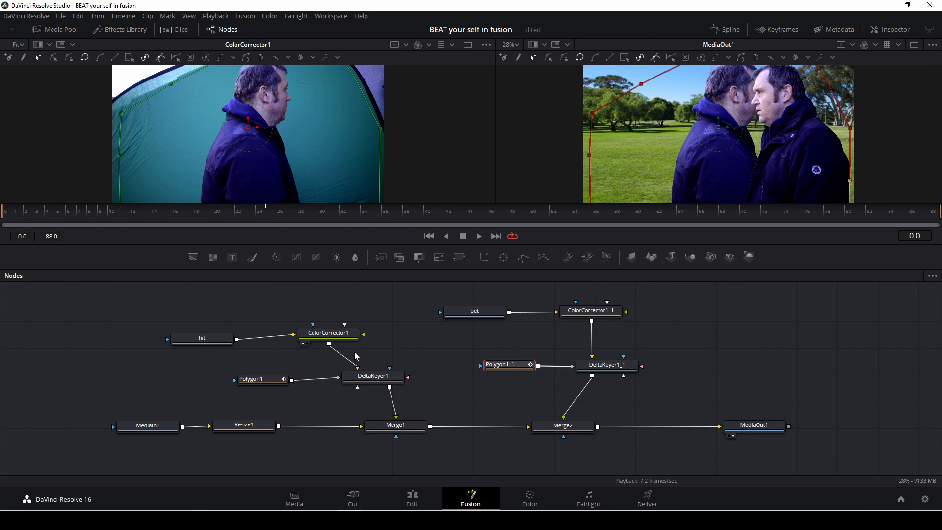
Step: Select Merge1 and shift its center X to 0.163, playing the clip to check the alignment
left_click(392, 426)
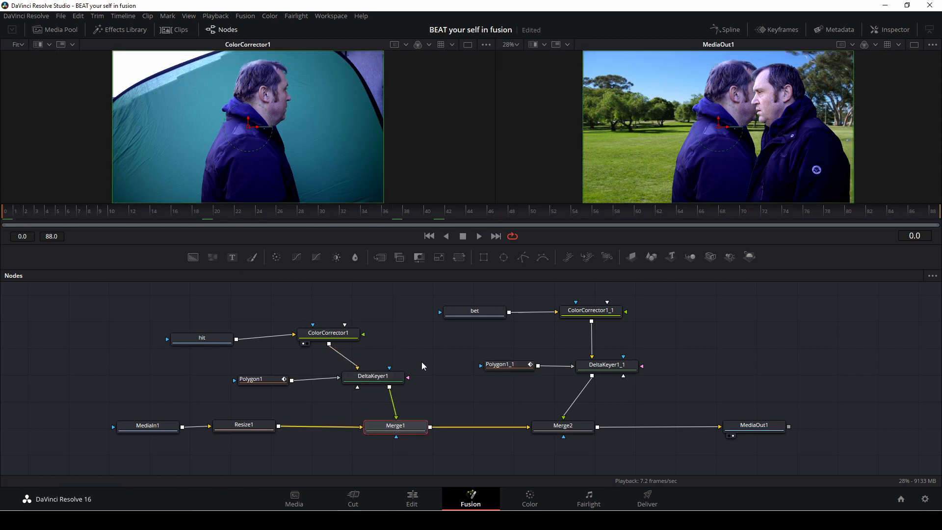
left_click(890, 30)
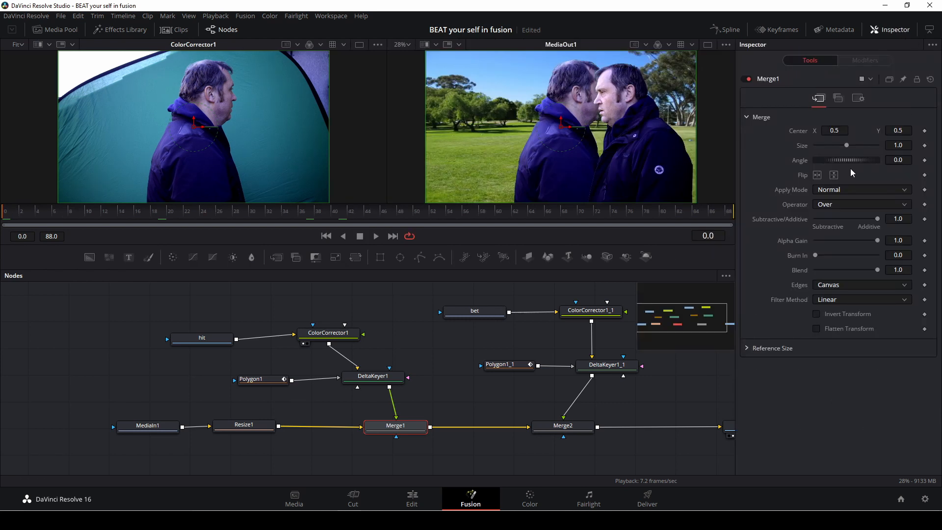
left_click_drag(842, 130, 800, 130)
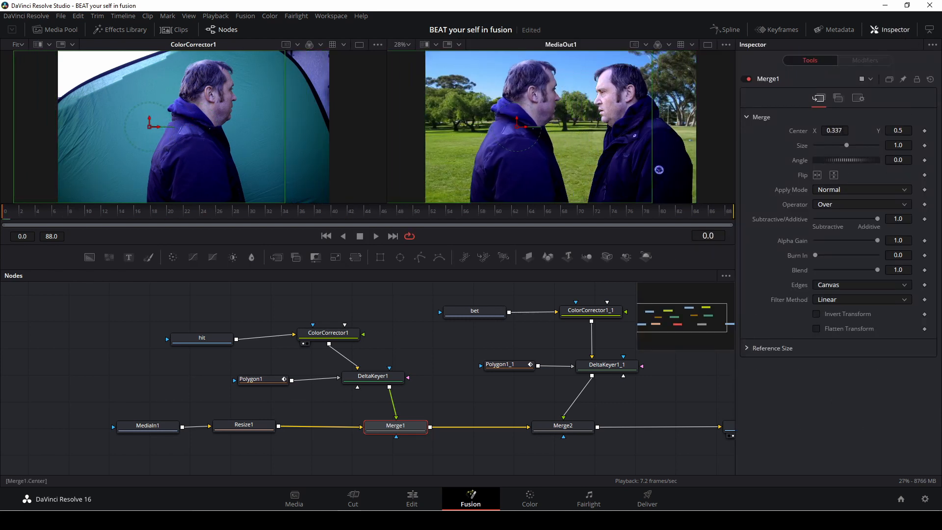
key("space")
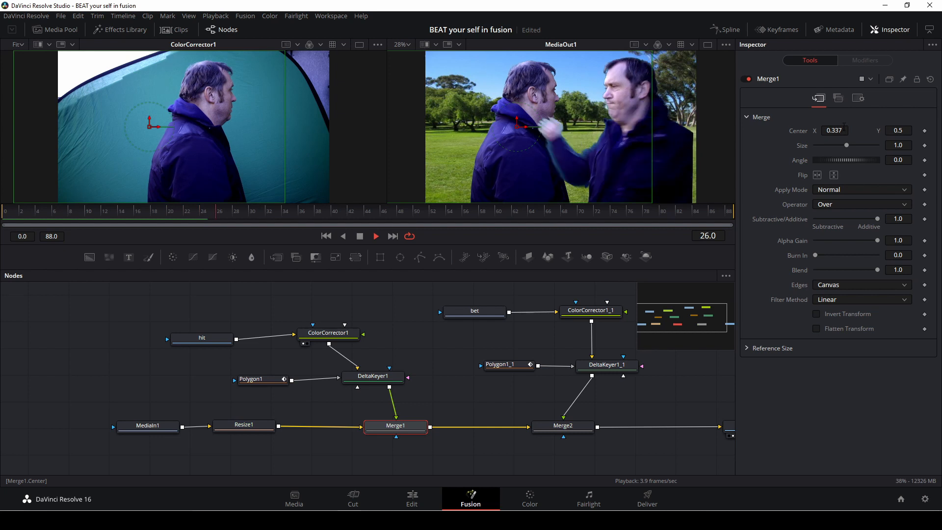
key("space")
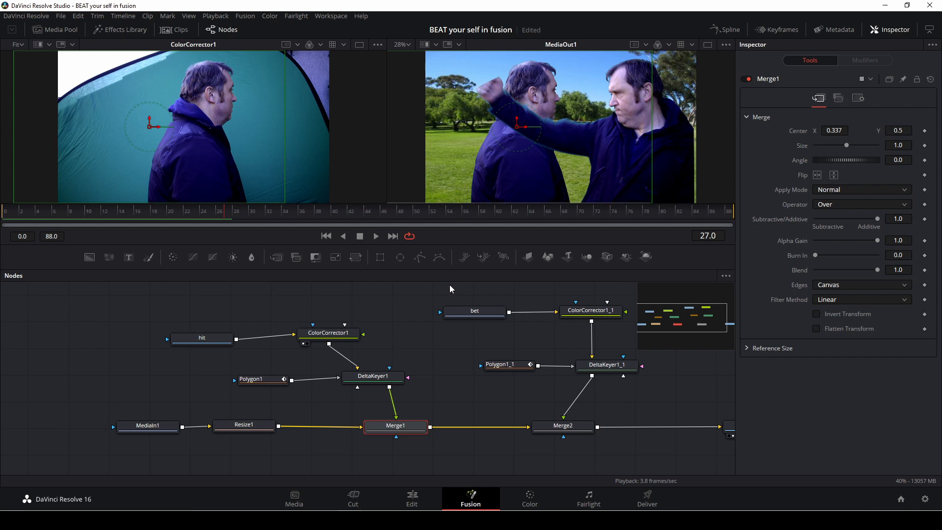
left_click_drag(834, 131, 748, 131)
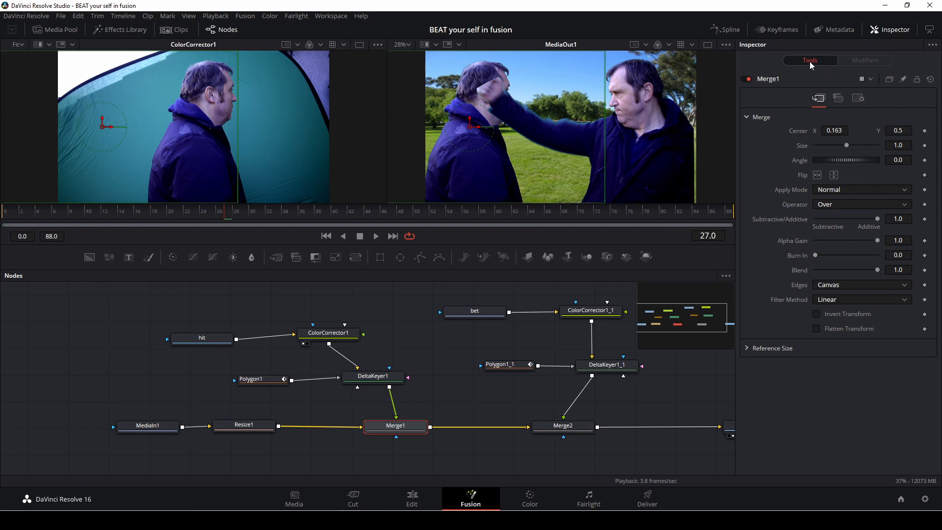
left_click(890, 29)
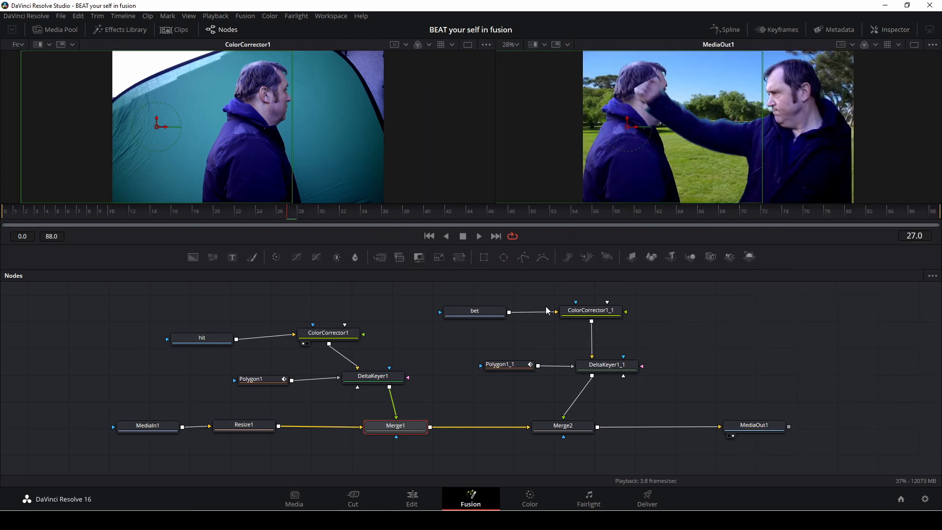
Step: Swap the loaders so bet feeds ColorCorrector1 and hit feeds ColorCorrector1_1, then select Merge1
left_click(466, 356)
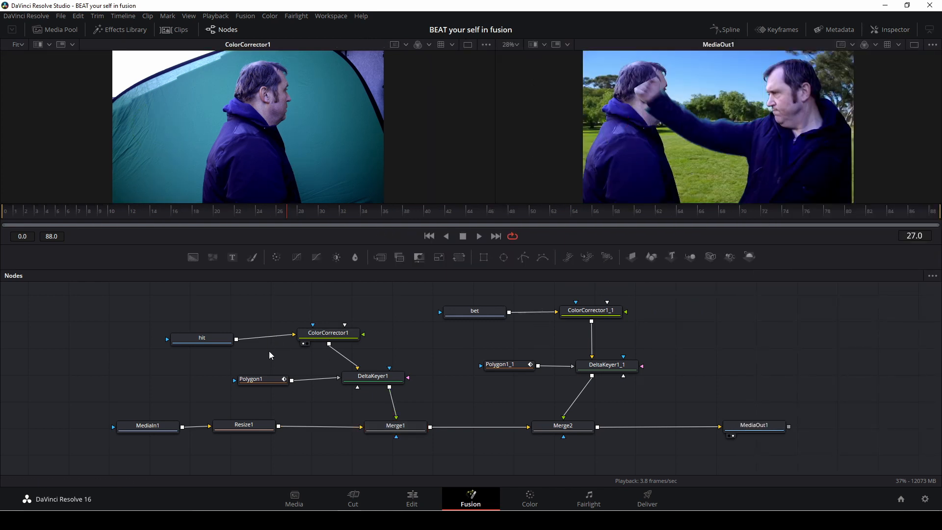
left_click_drag(204, 338, 402, 323)
left_click(551, 312)
left_click_drag(474, 314, 294, 335)
left_click_drag(399, 324, 555, 312)
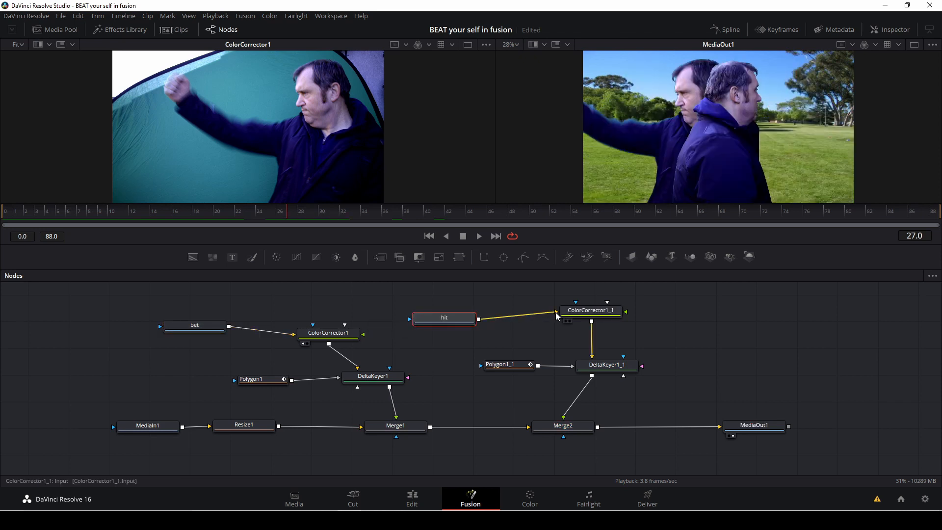
left_click(390, 425)
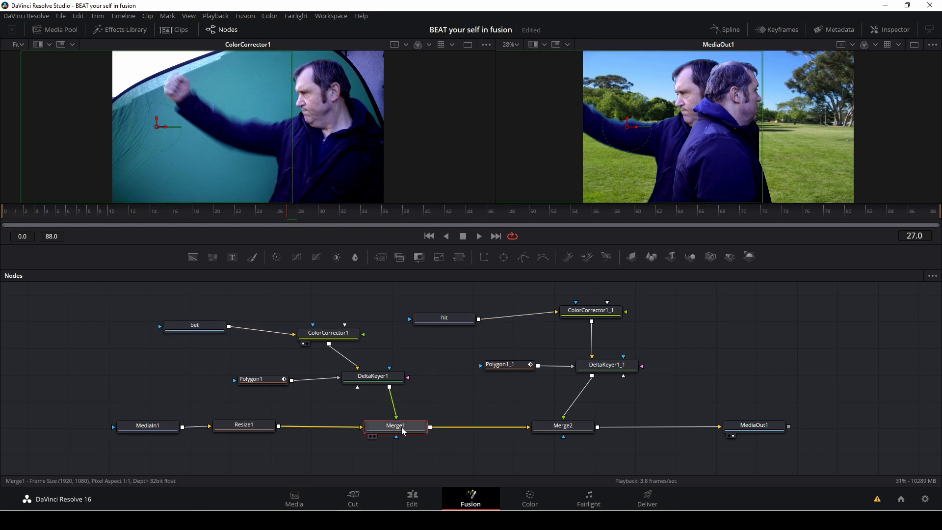
Step: Shift Merge1's center X to 0.546 and reshape Polygon1's mask point near the top of the frame to match
left_click(889, 29)
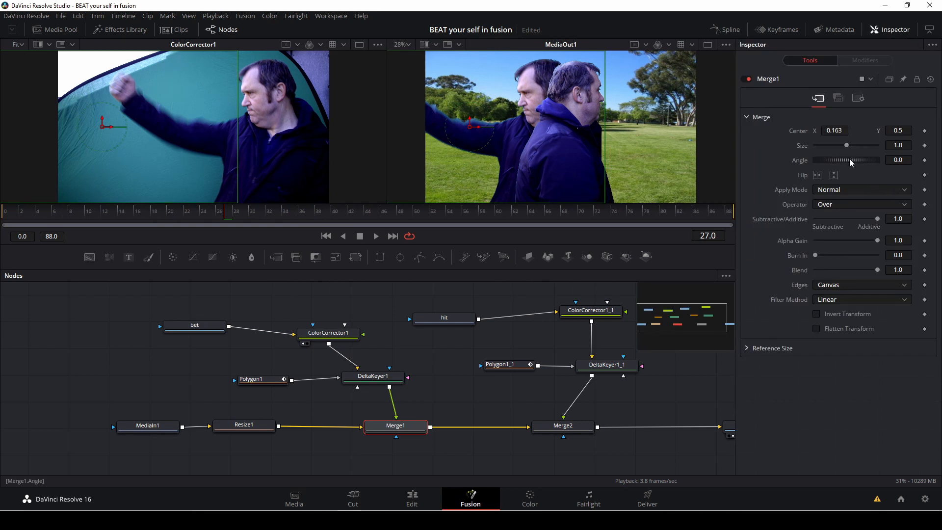
left_click_drag(470, 126, 574, 126)
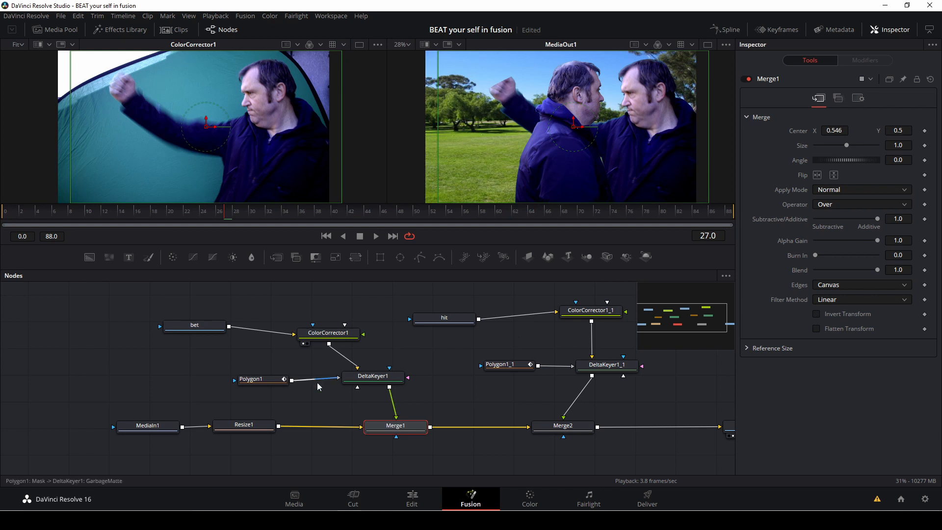
left_click(273, 381)
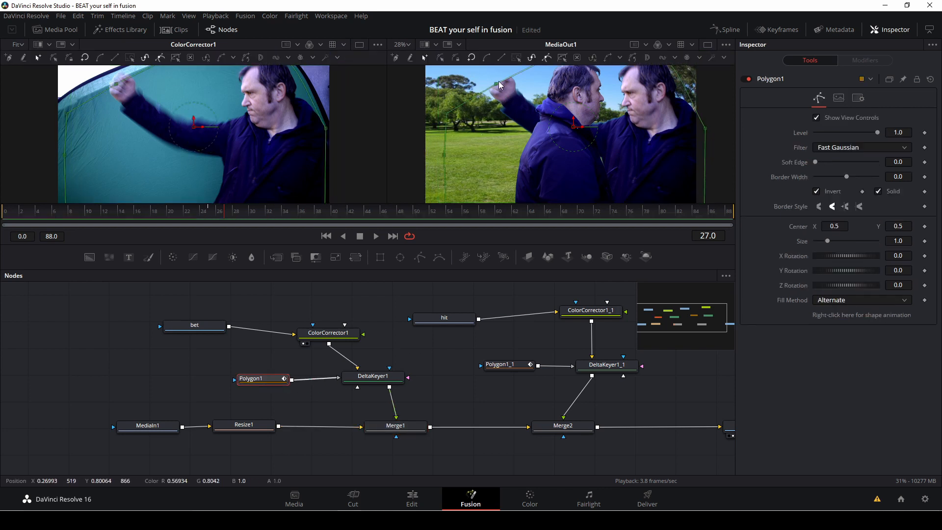
left_click_drag(494, 82, 492, 78)
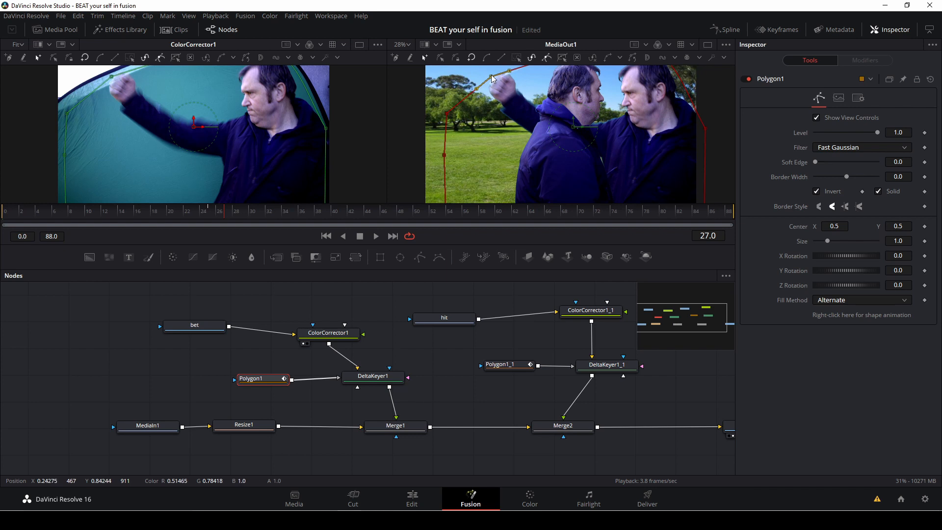
Step: Shift Merge2's center X to 0.216 and readjust Polygon1's mask point along the top edge
left_click(569, 425)
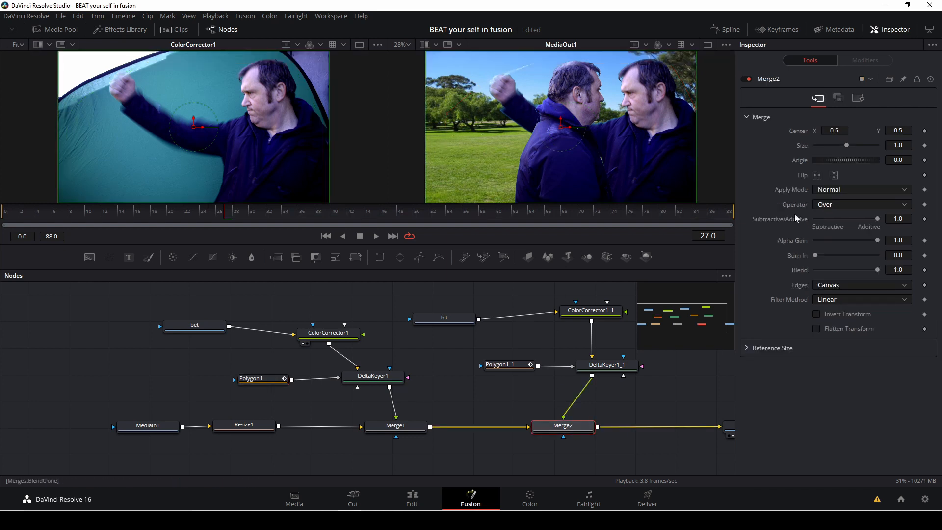
left_click_drag(561, 127, 483, 127)
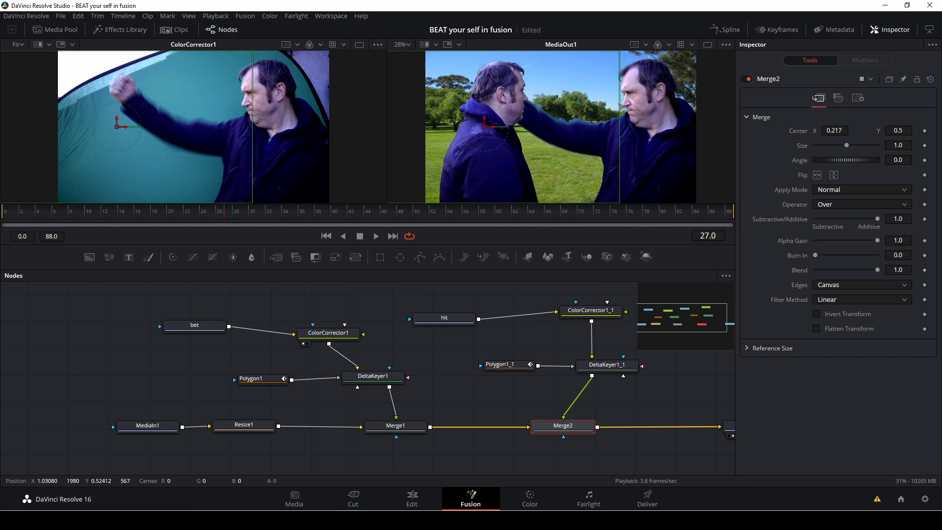
left_click(260, 383)
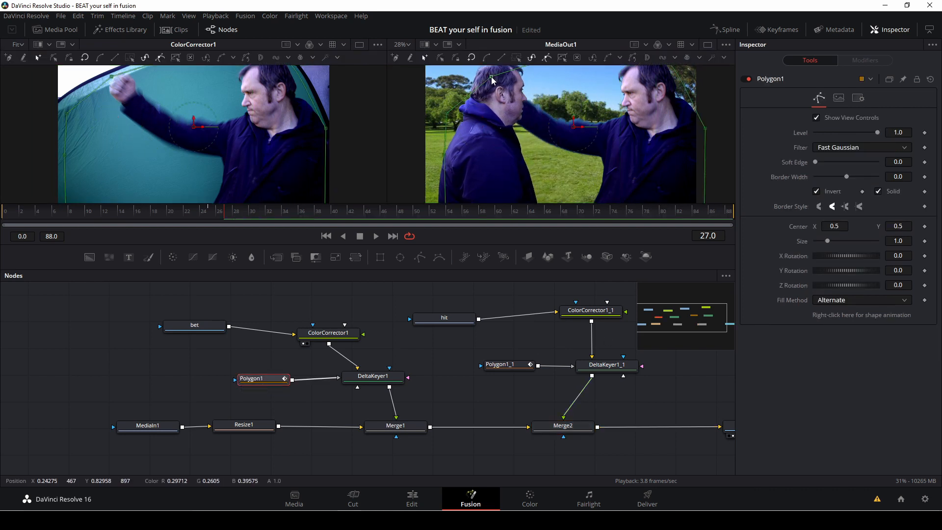
left_click_drag(491, 76, 499, 83)
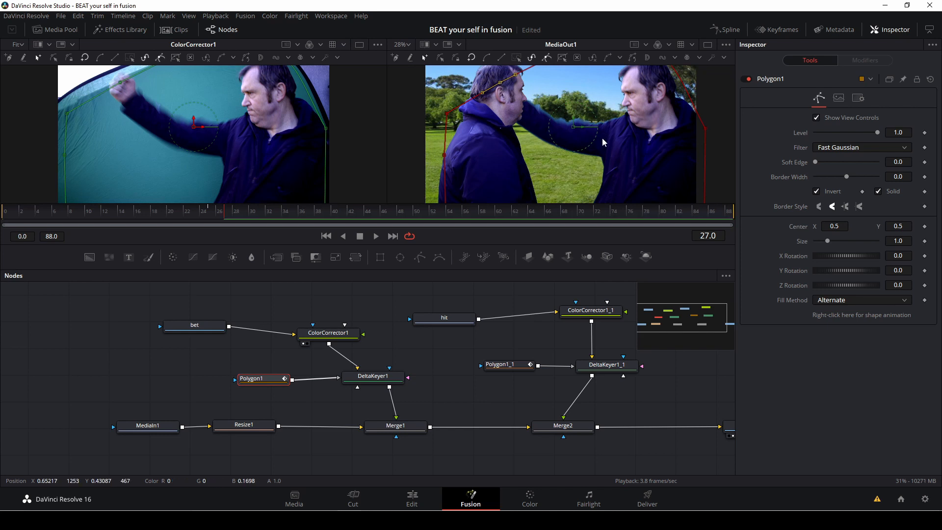
Step: Play and scrub through the composite to review the alignment of both takes
key("space")
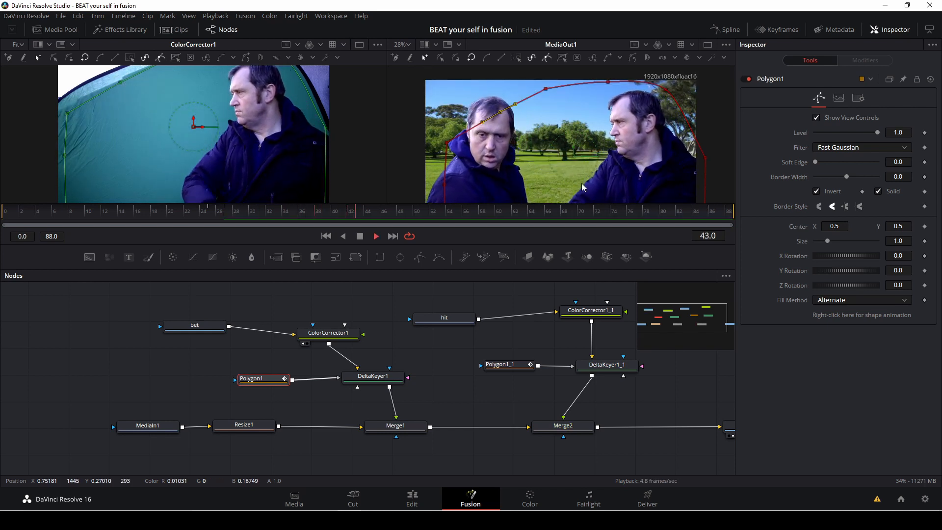
key("space")
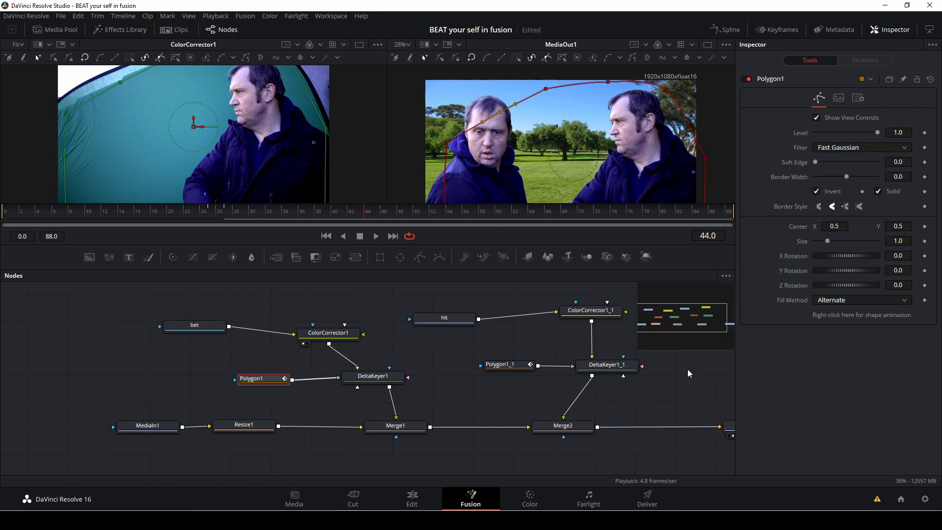
left_click_drag(676, 318, 695, 320)
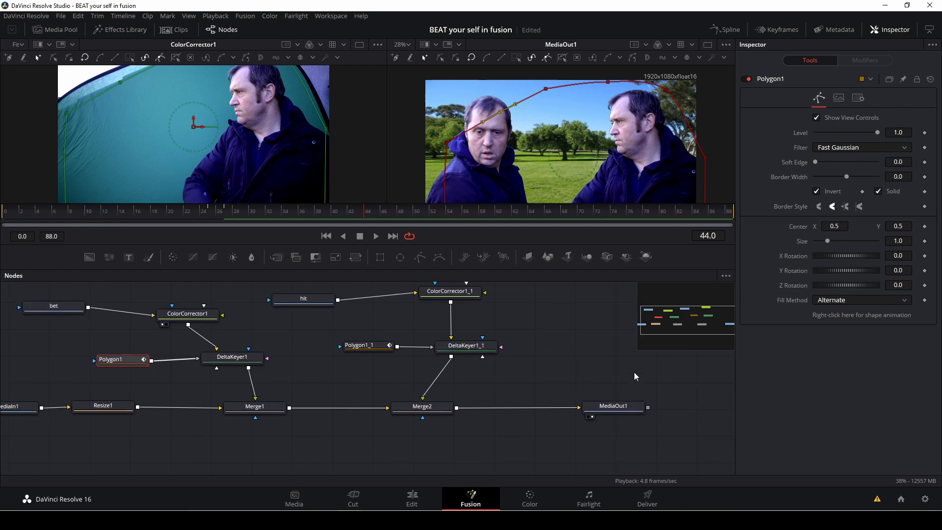
left_click(570, 311)
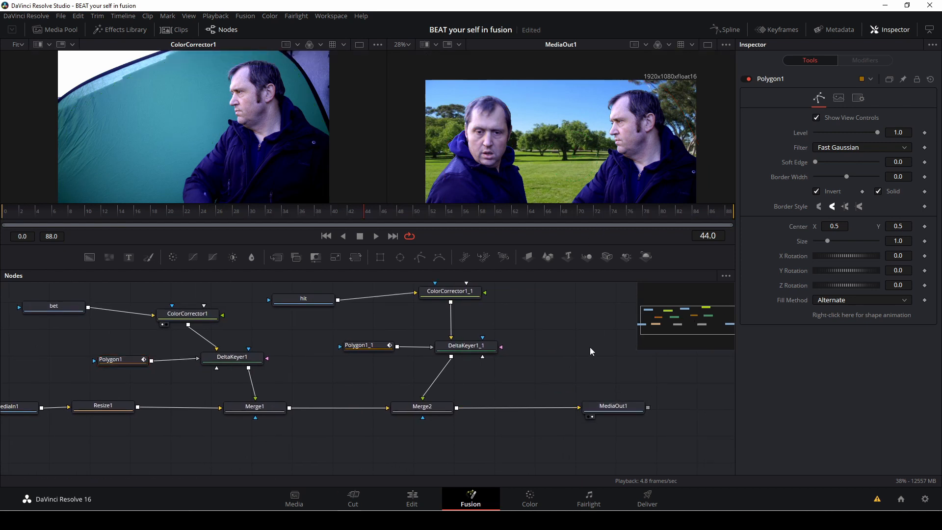
key("space")
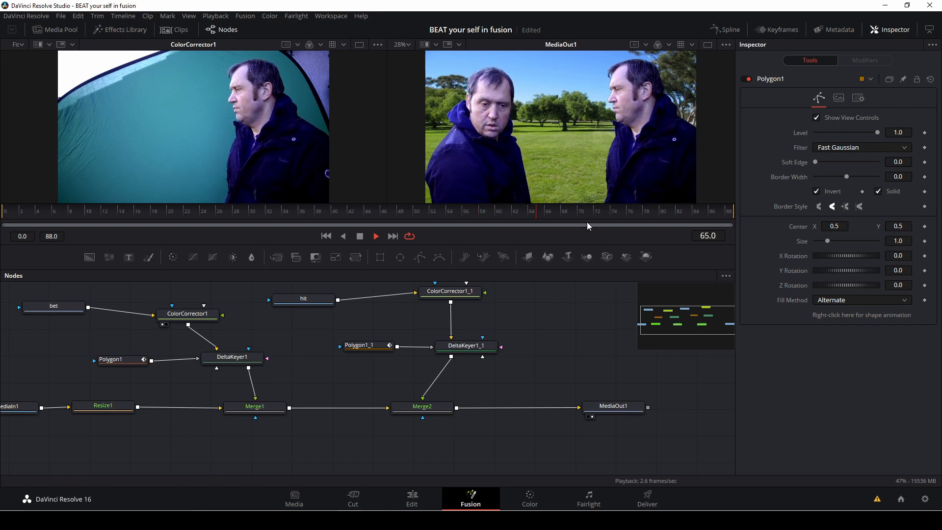
left_click(358, 236)
left_click_drag(349, 235, 76, 197)
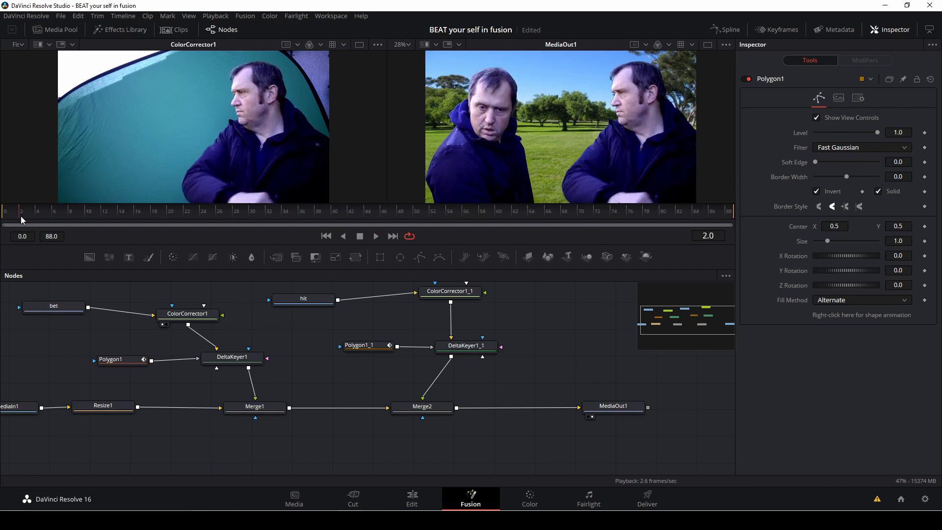
key("space")
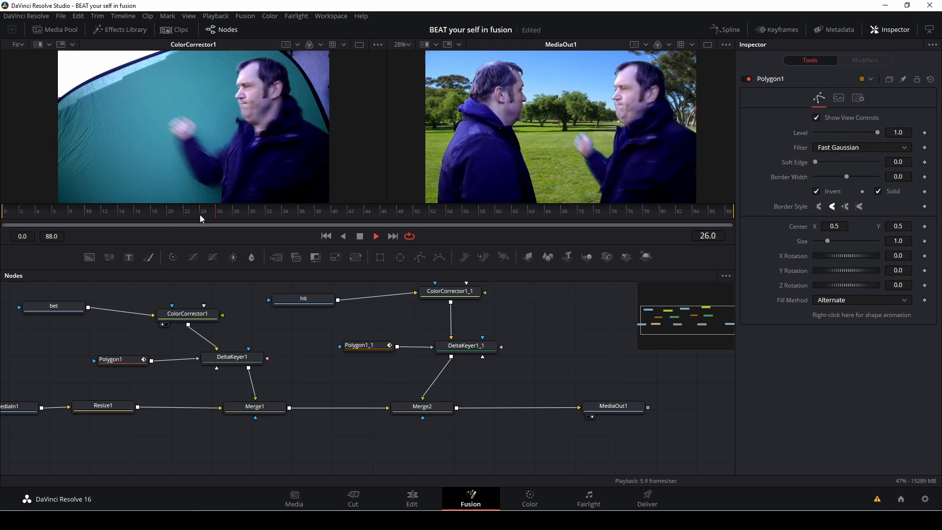
key("space")
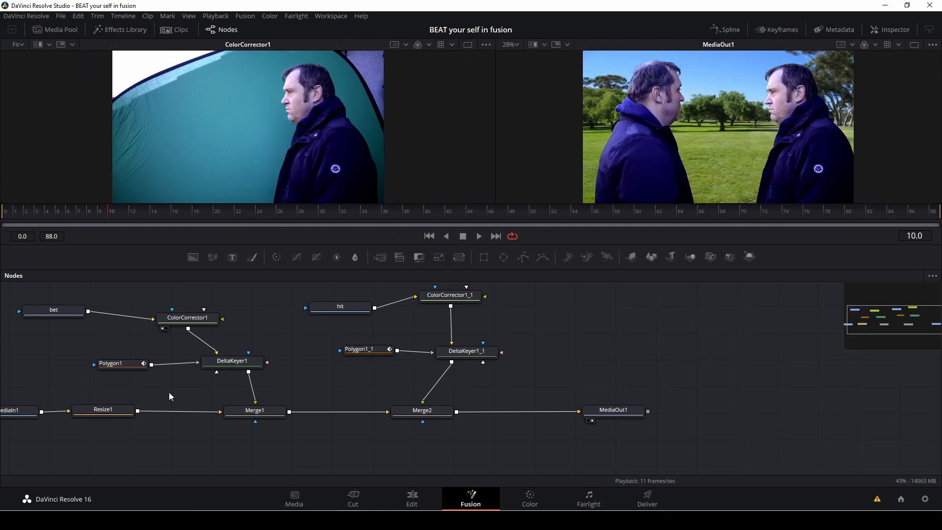
Step: Insert a Blur node between Resize1 and Merge1 on the background branch and raise its blur size slightly
key("shift+space")
type("bl")
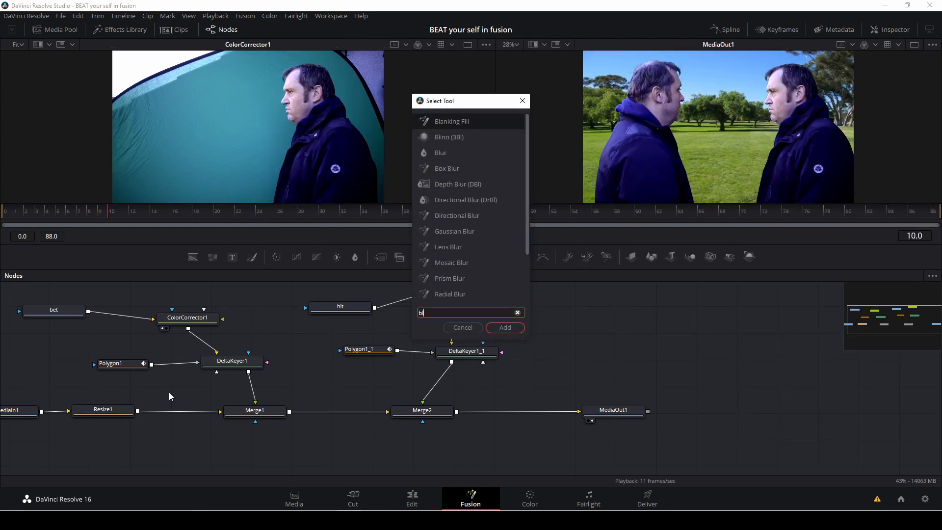
type("u")
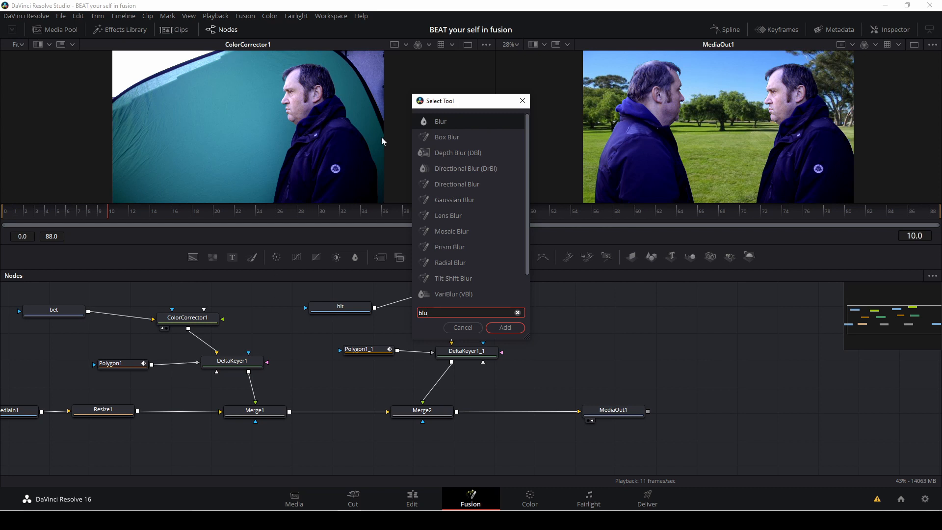
key("Down")
key("Down")
key("Down")
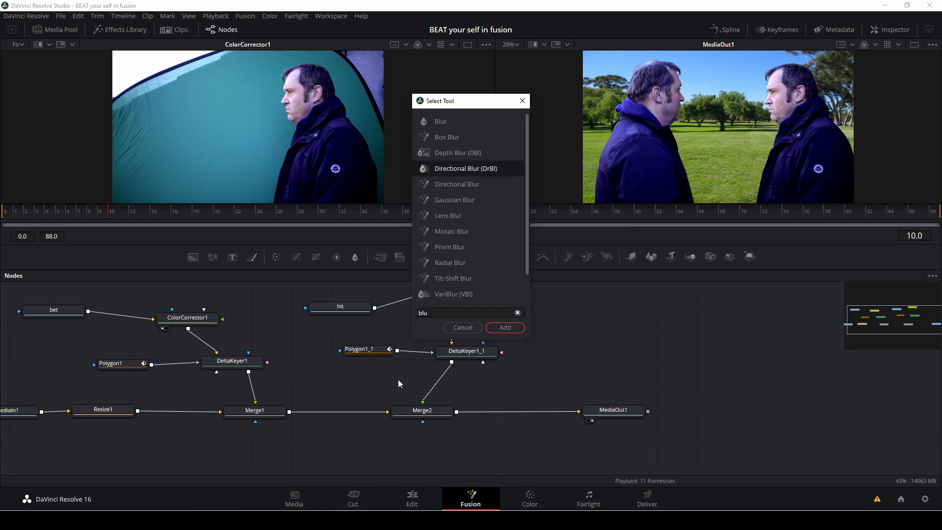
left_click(443, 122)
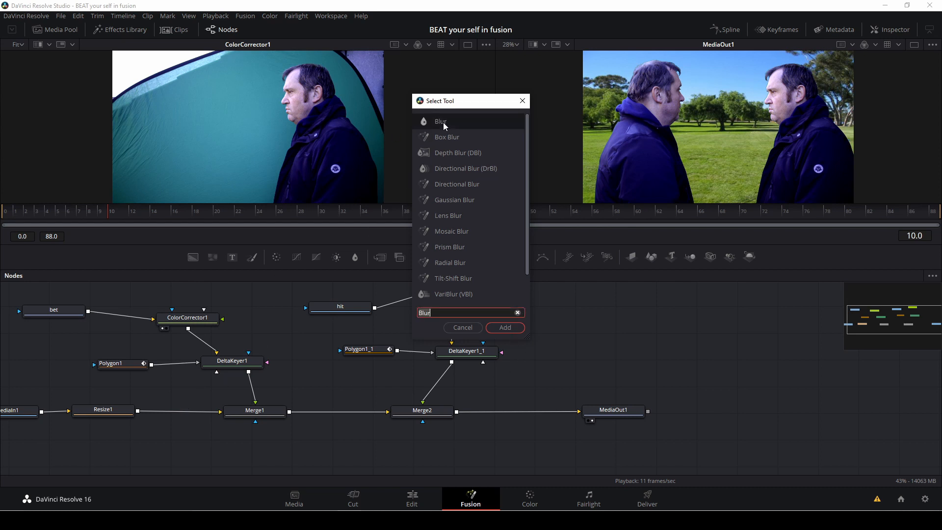
left_click(505, 327)
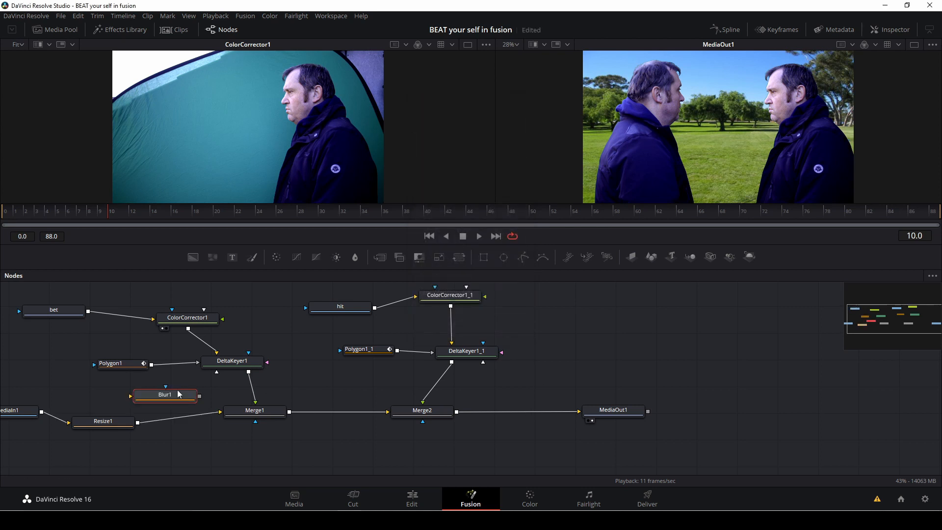
left_click_drag(178, 397, 175, 421)
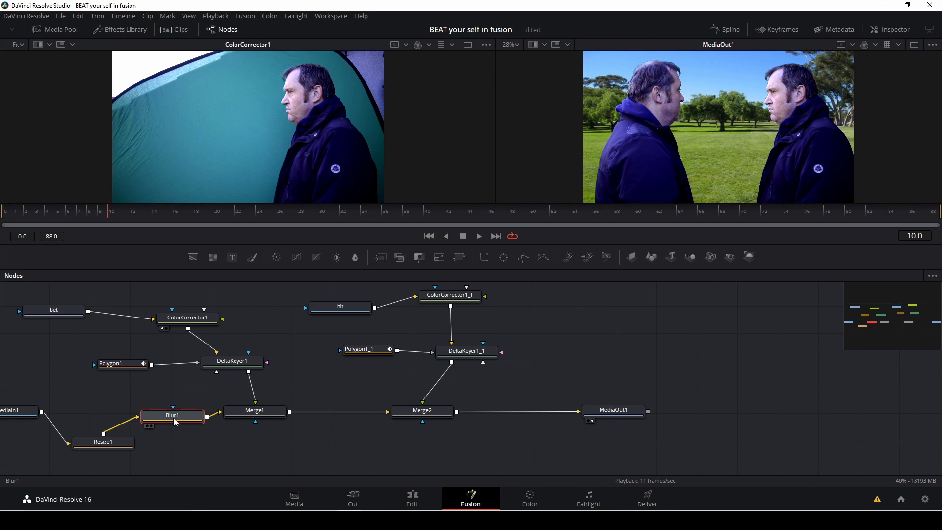
left_click(891, 30)
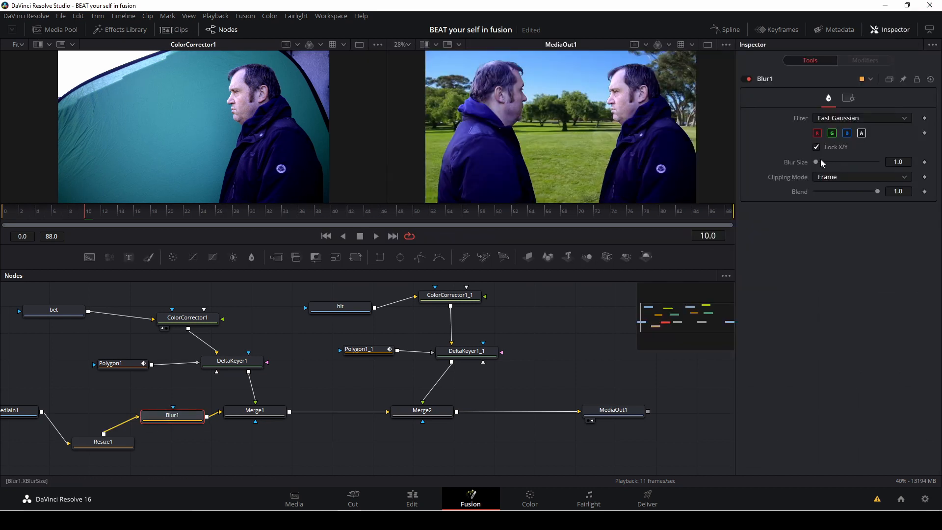
left_click_drag(817, 165, 825, 165)
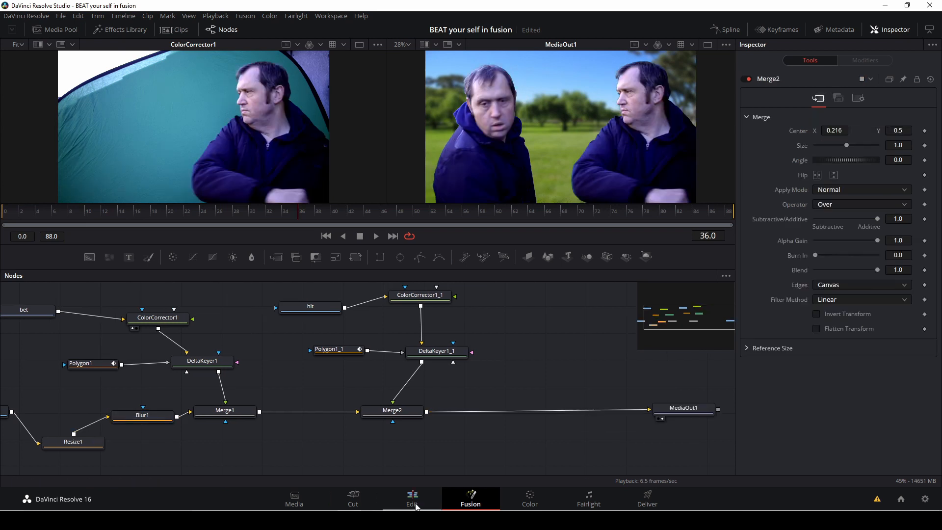
Step: Switch to the Edit page and set the timeline output blanking to 2.40
left_click(415, 503)
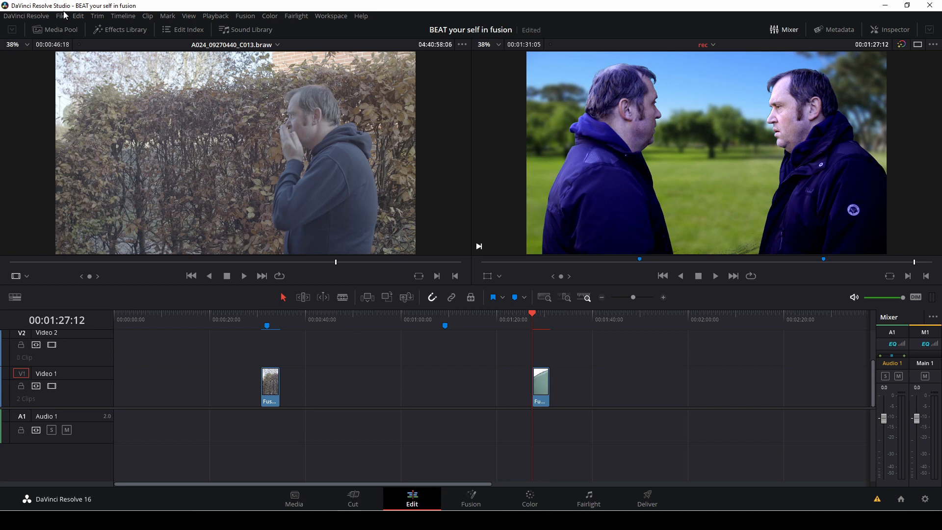
left_click(122, 16)
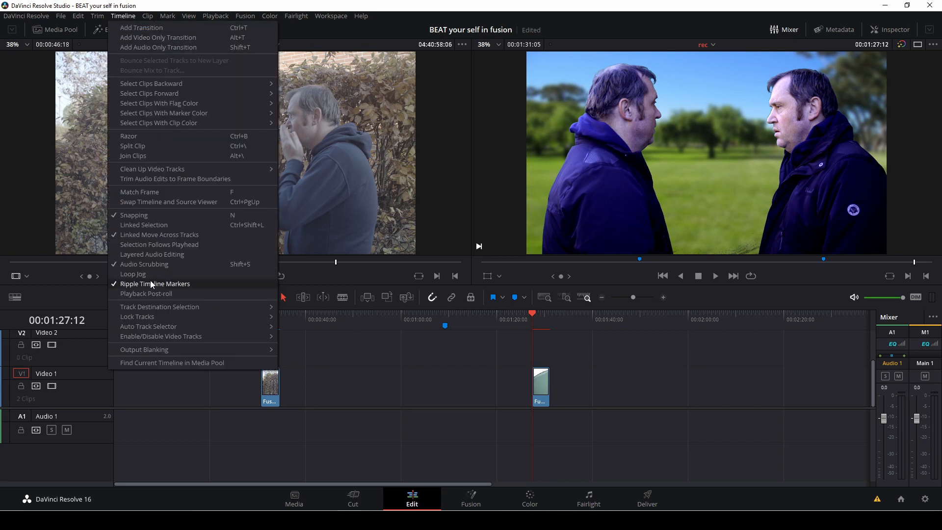
mouse_move(166, 348)
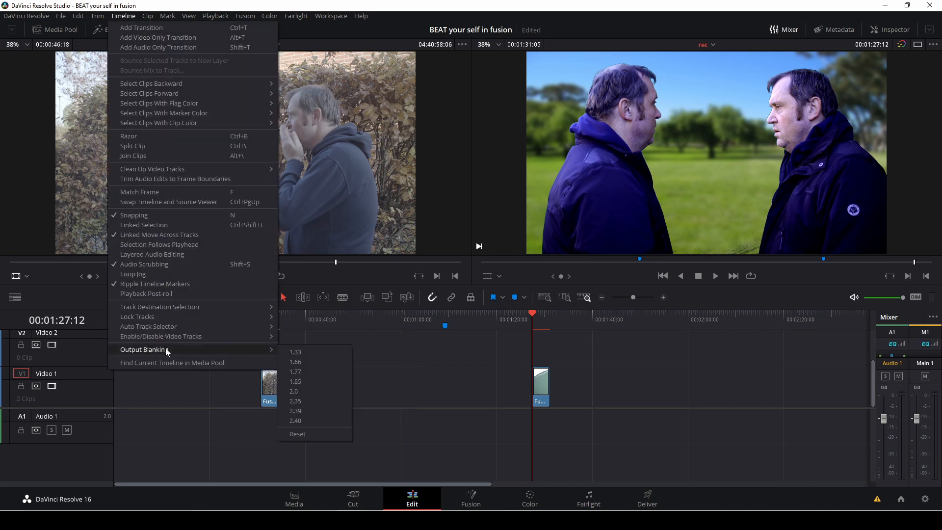
left_click(294, 423)
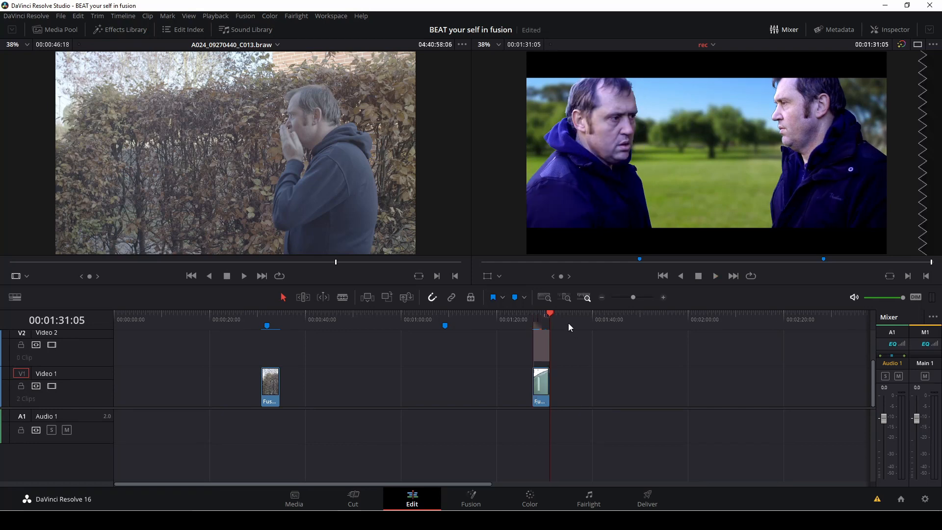
Step: Reframe the final clip inside the letterbox by adjusting its transform Y position to about -96
left_click_drag(549, 313, 535, 318)
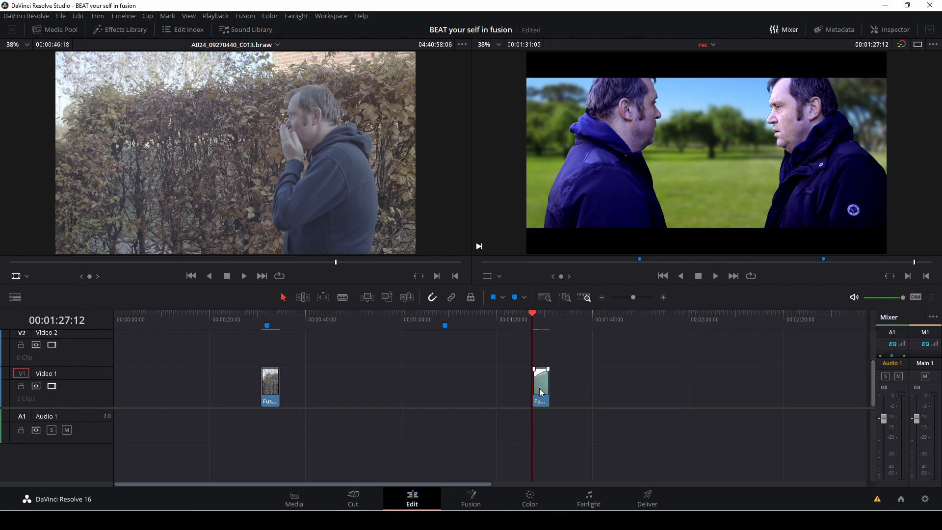
left_click(898, 31)
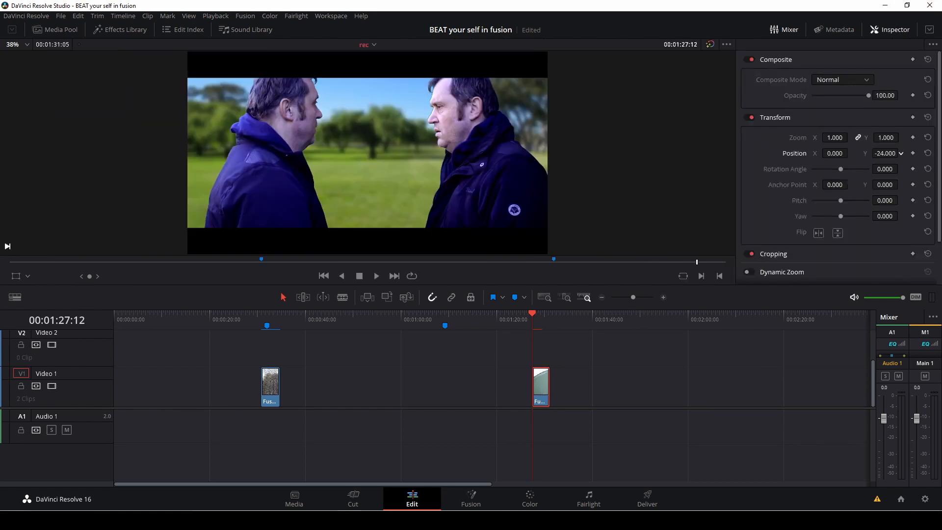
left_click_drag(885, 153, 860, 153)
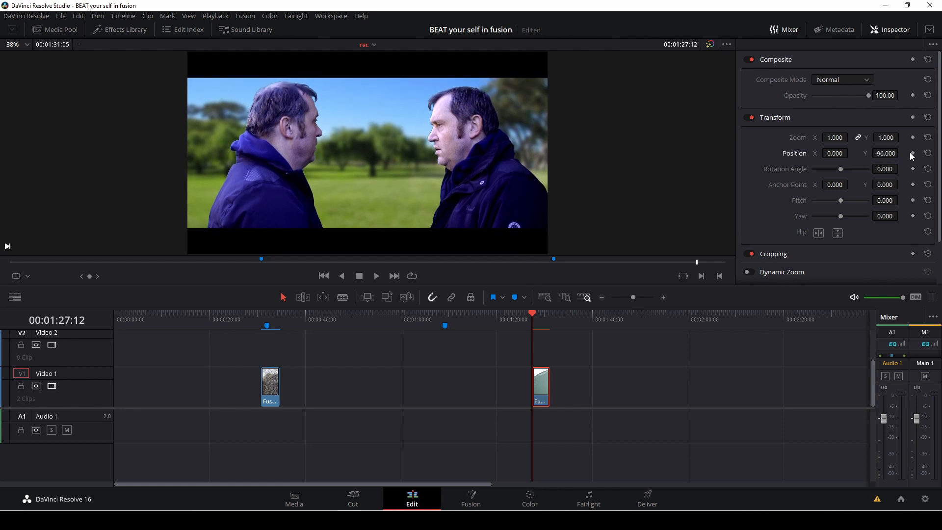
key("Down")
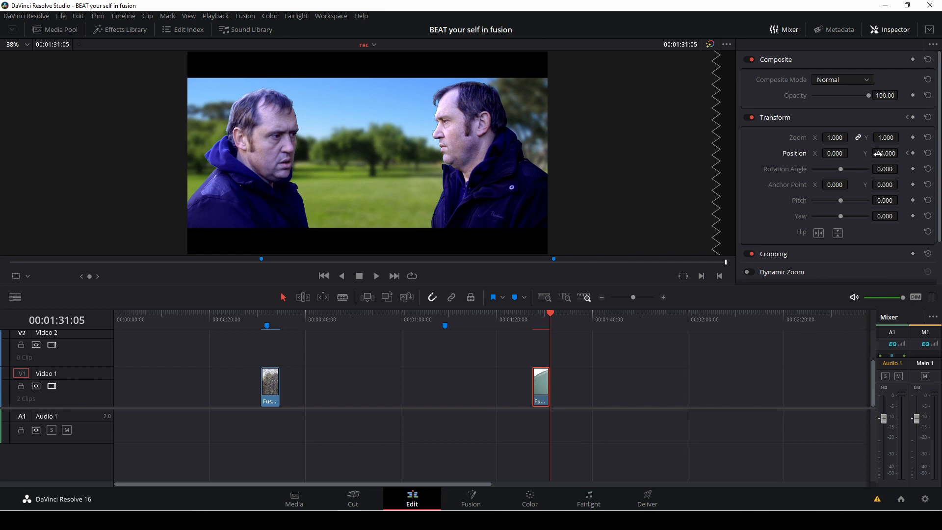
left_click_drag(886, 153, 868, 173)
mouse_move(548, 323)
left_mouse_down()
mouse_move(525, 320)
mouse_move(535, 320)
left_mouse_up()
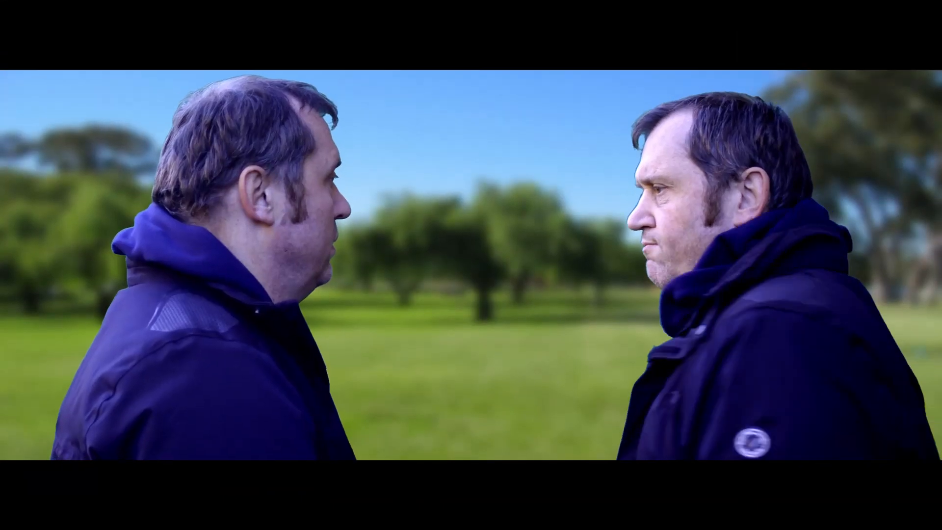